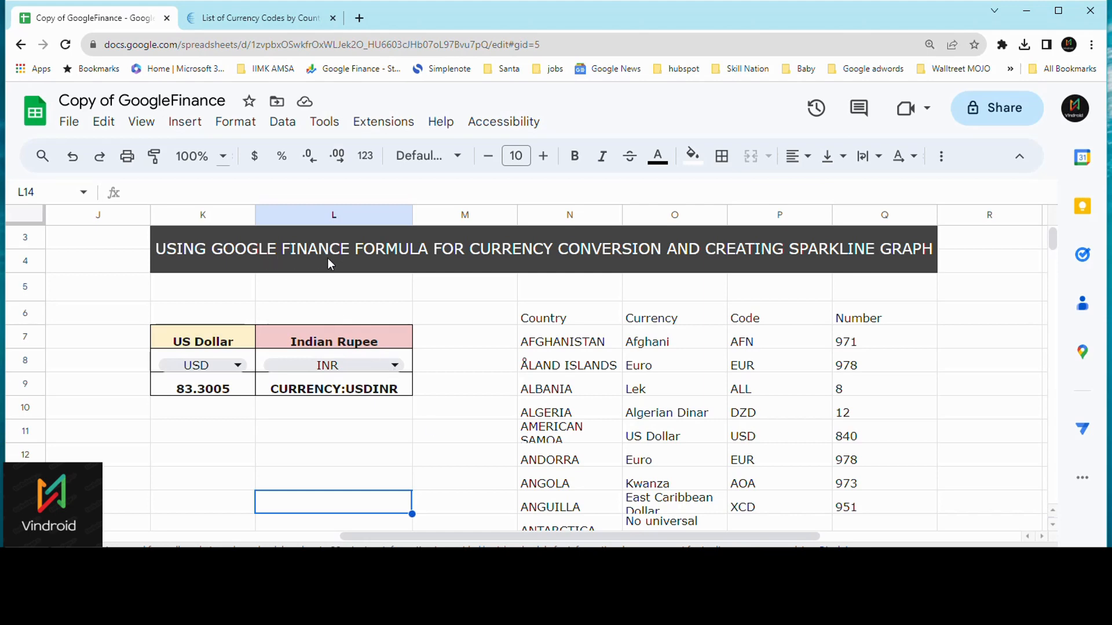
Start a GOOGLEFINANCE formula in cell K13 to review its ticker, attribute, date and interval arguments, and discard the entry
left_click(208, 484)
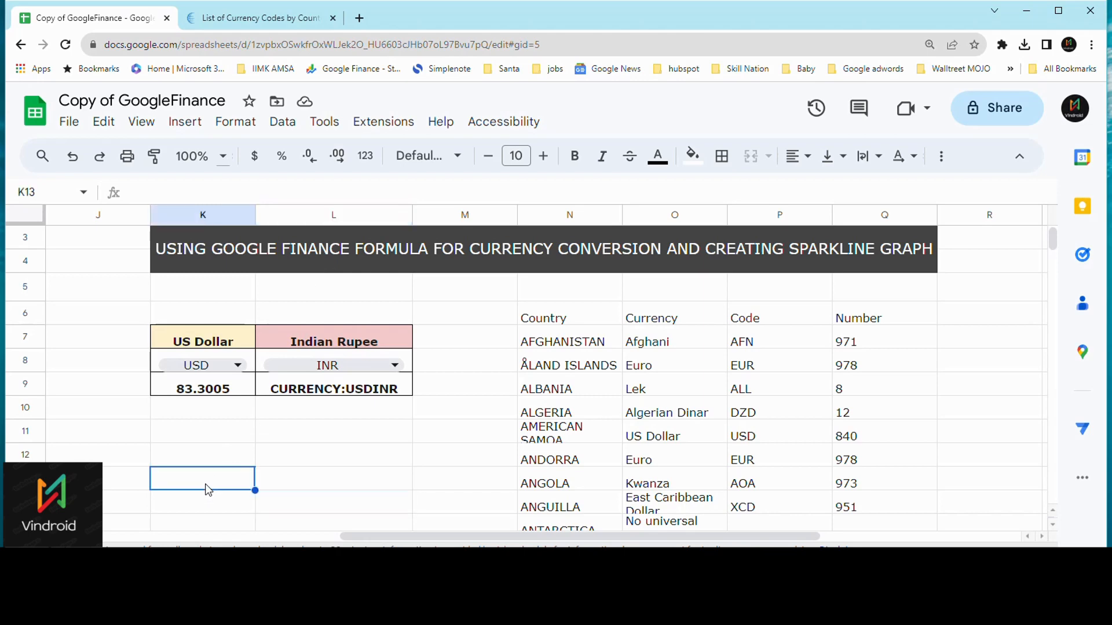
left_click(132, 195)
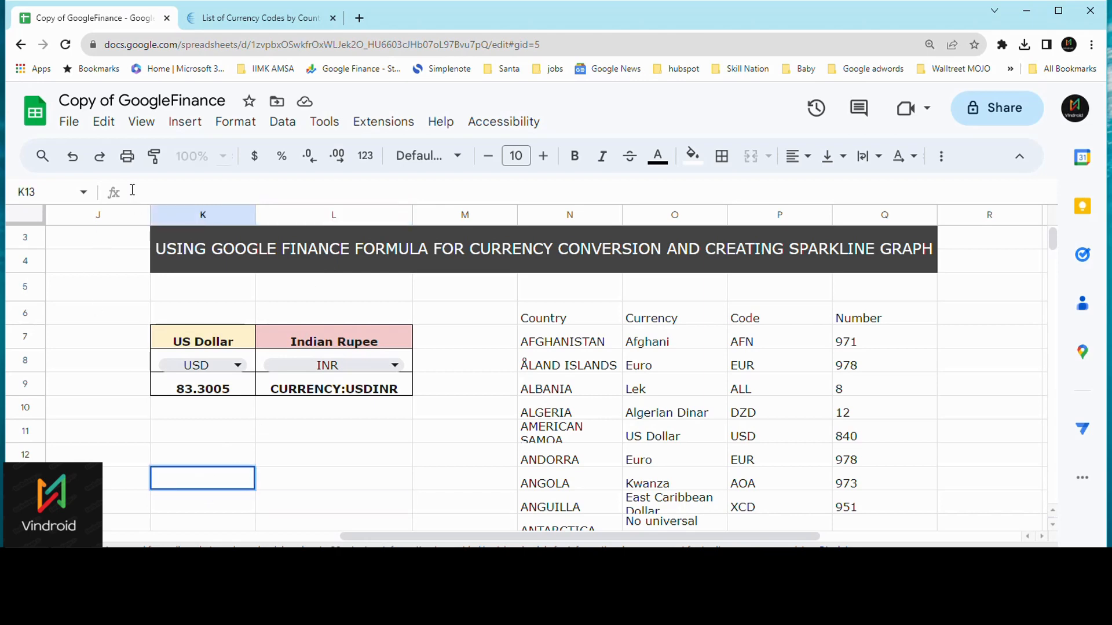
type("=GOO")
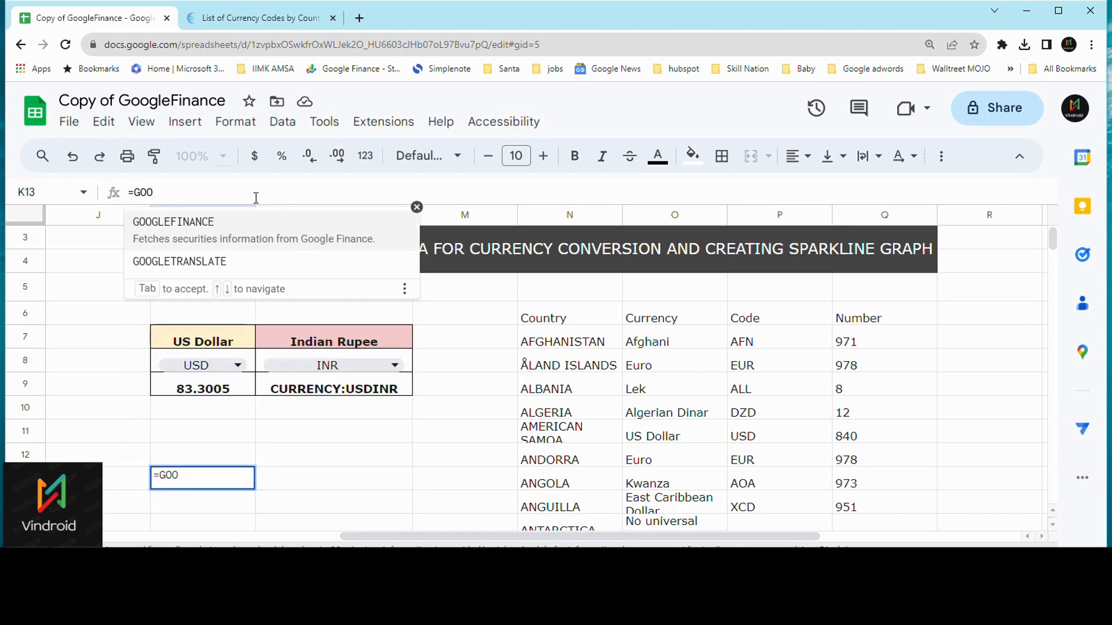
left_click(243, 226)
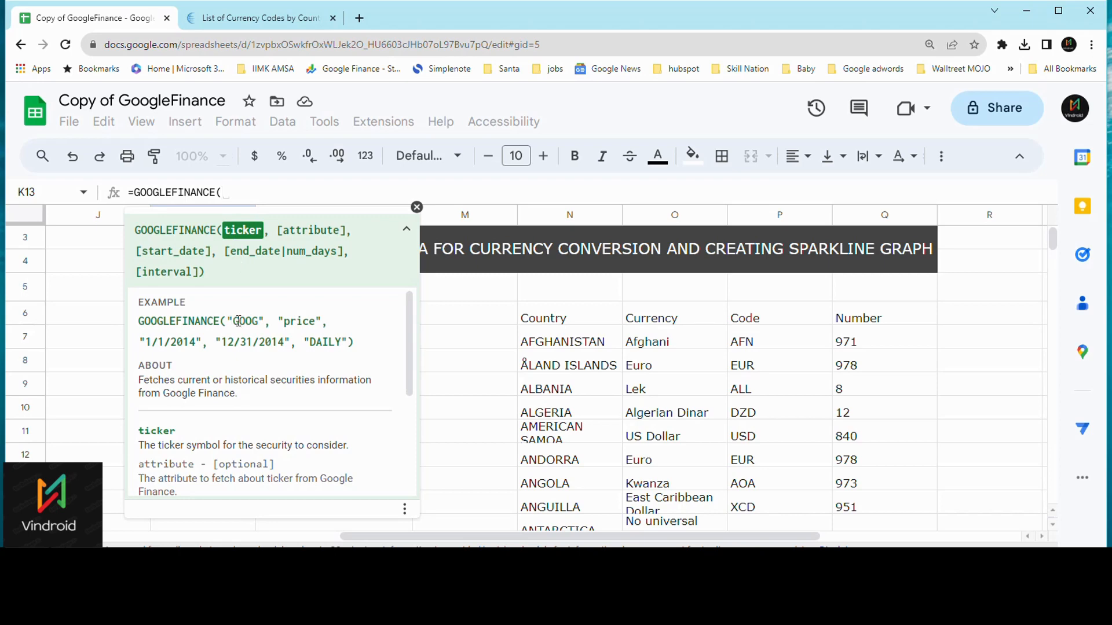
mouse_move(239, 322)
left_mouse_down()
mouse_move(254, 323)
mouse_move(234, 322)
left_mouse_up()
left_click(257, 324)
left_click(249, 239)
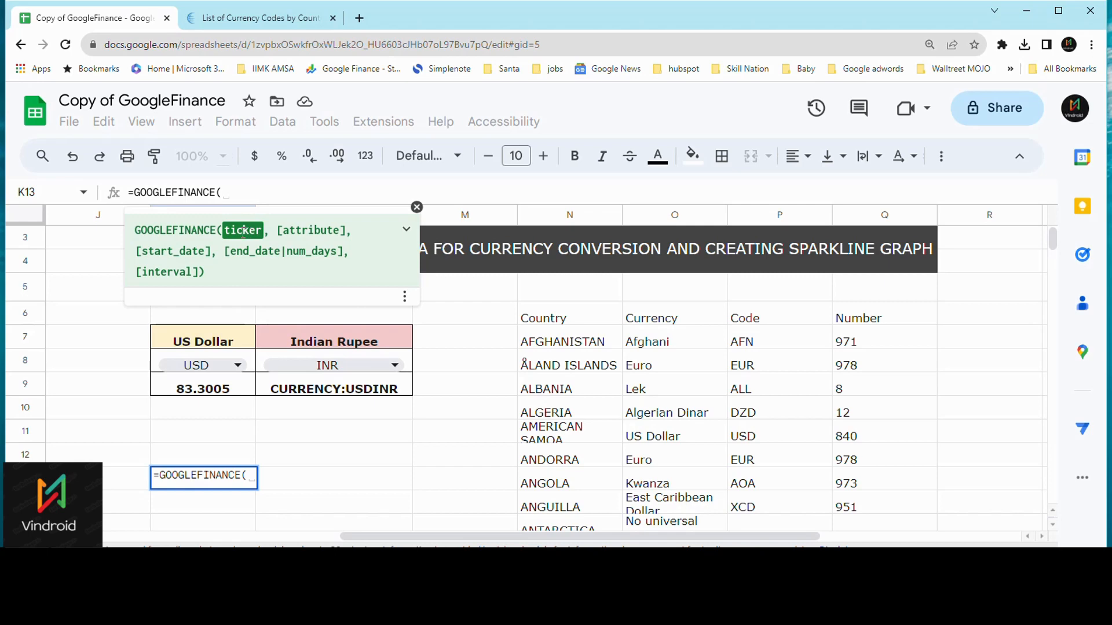
left_click(407, 229)
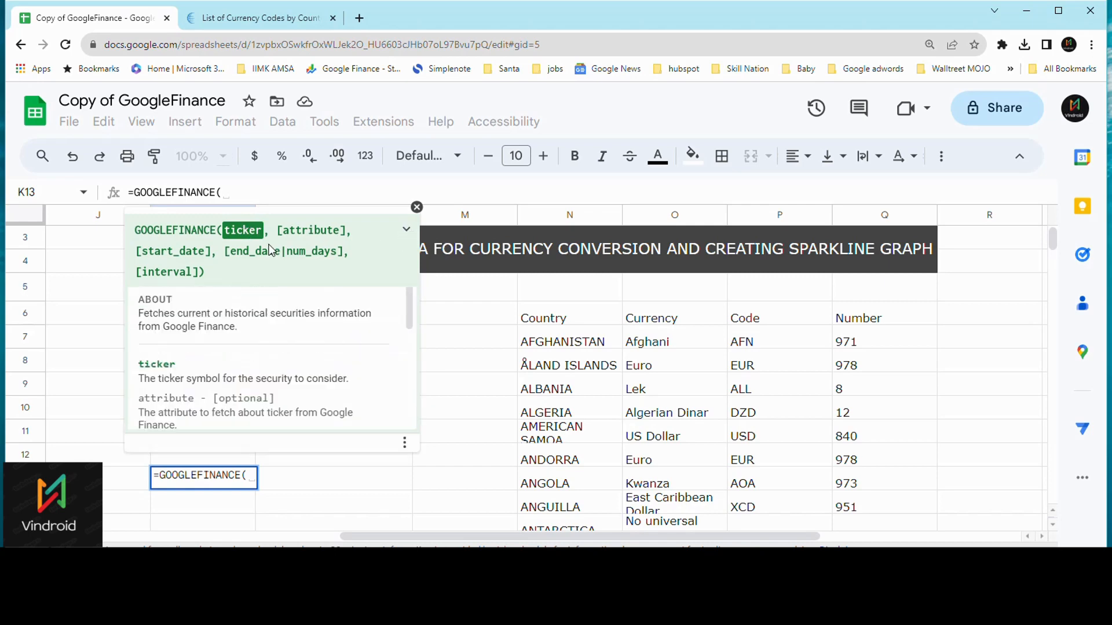
double_click(316, 230)
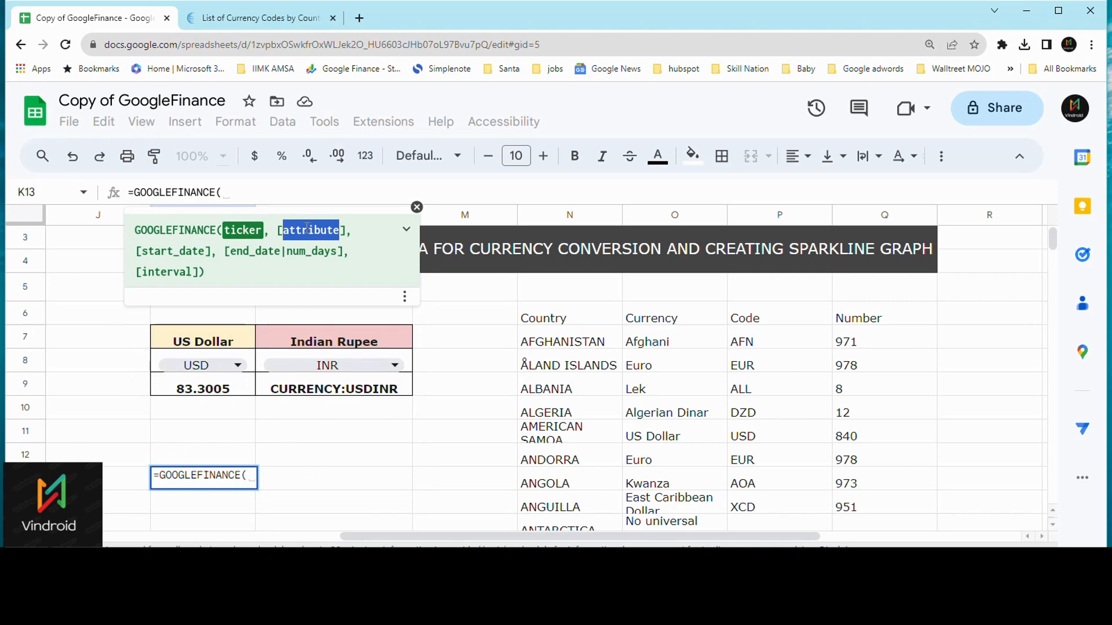
left_click(172, 249)
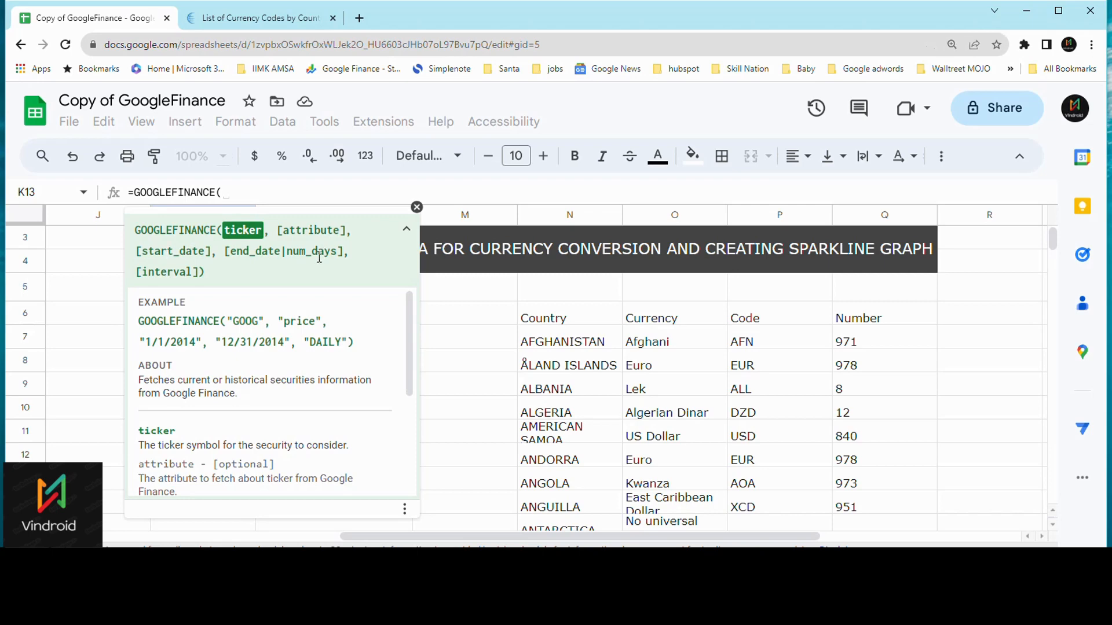
left_click(186, 266)
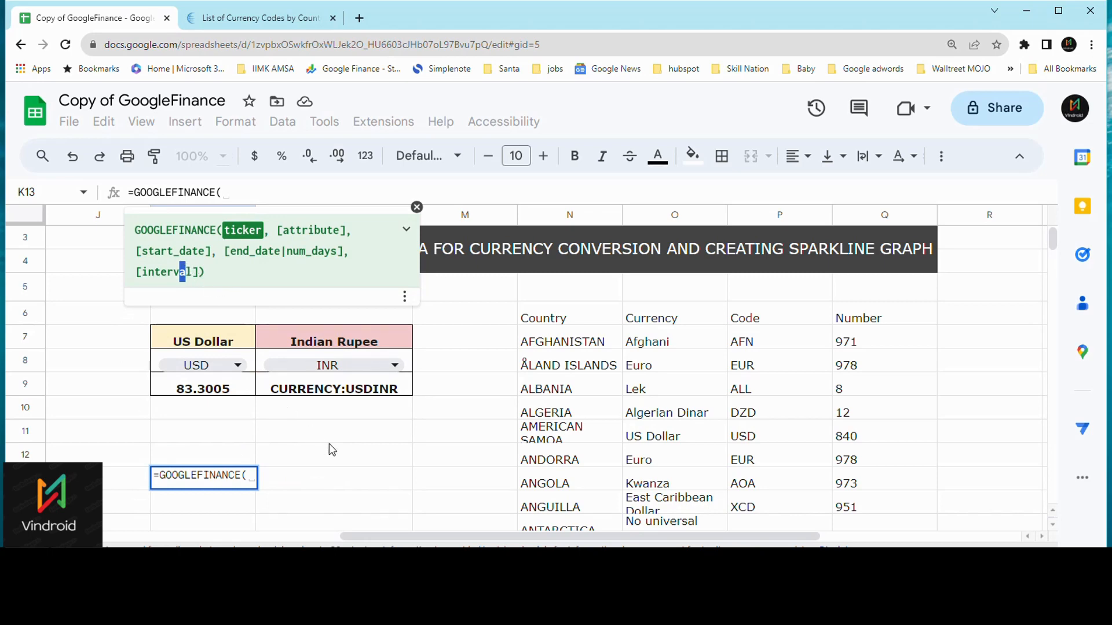
key("Escape")
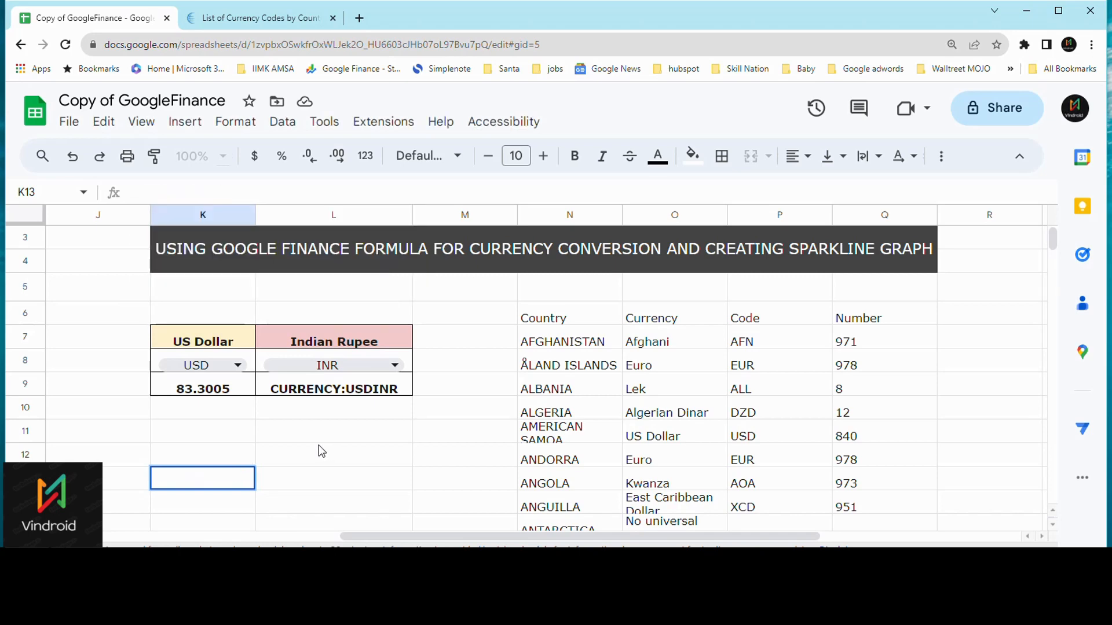
Inspect the lookup formulas behind the two currency name headings in cells K7 and L7
left_click(203, 343)
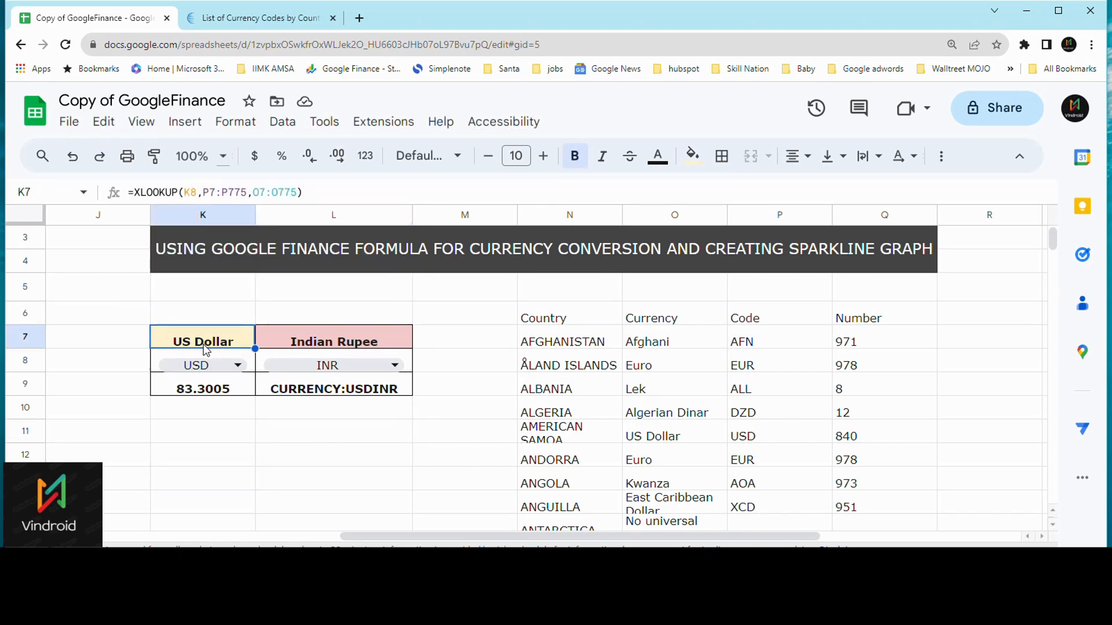
left_click(316, 348)
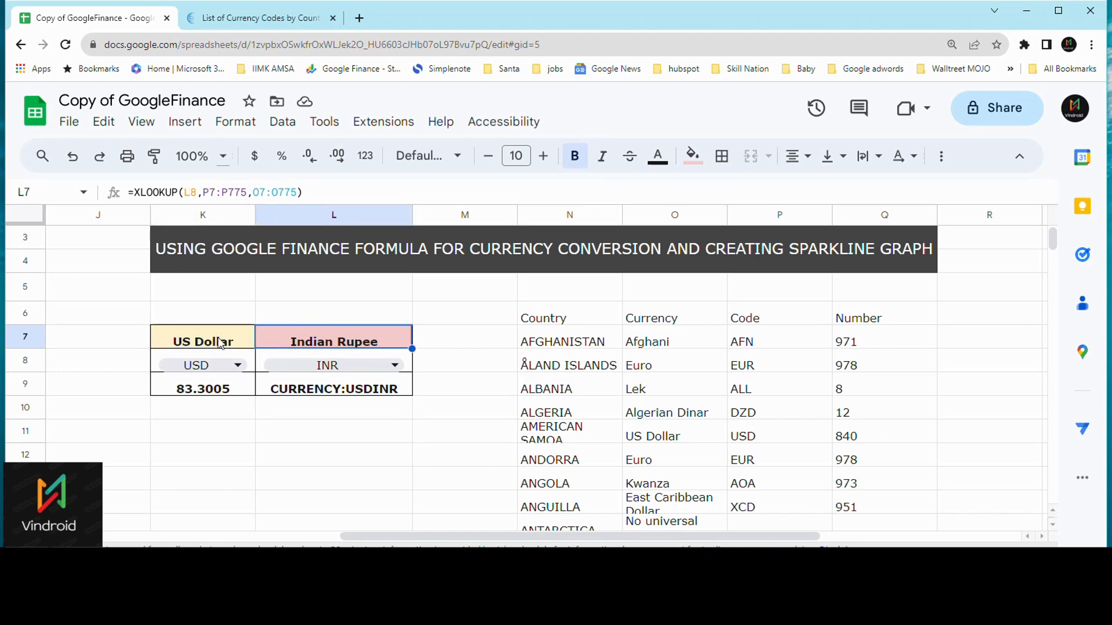
left_click(221, 343)
left_click(328, 347)
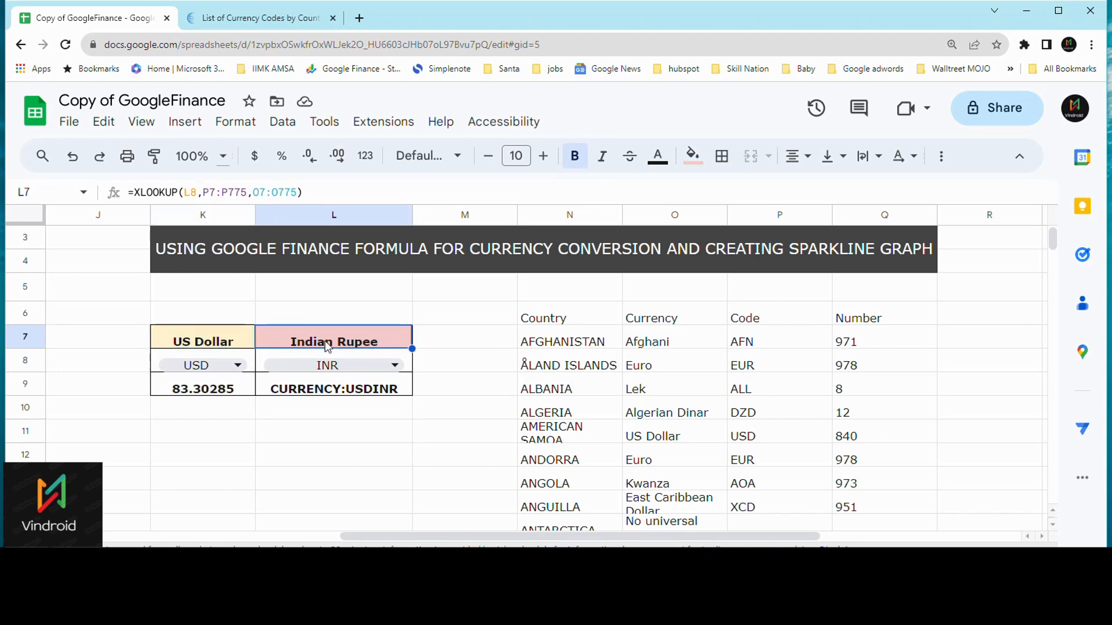
left_click(224, 343)
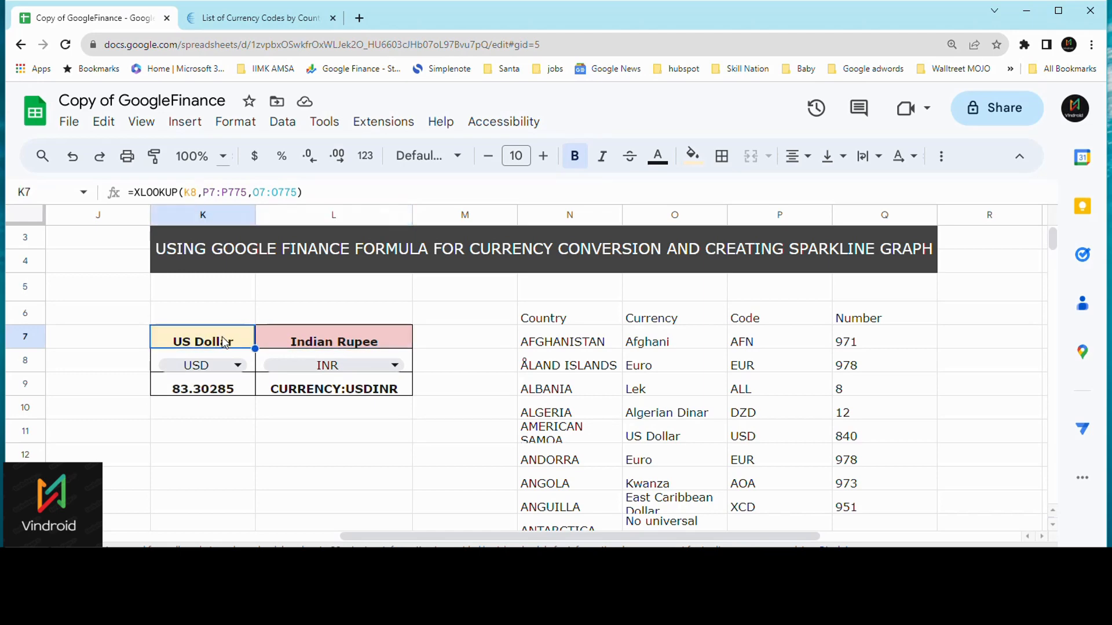
Browse the currency codes offered for cell K8 and close the list without choosing a different one
left_click(241, 369)
scroll(239, 467, "down", 5)
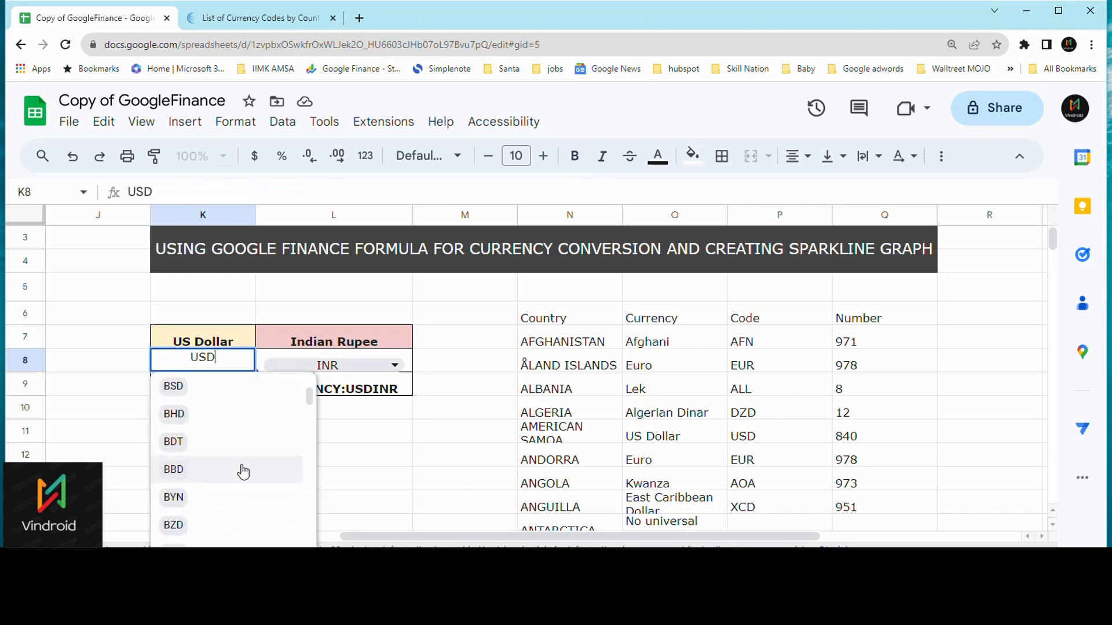
scroll(245, 482, "down", 2)
scroll(244, 475, "up", 7)
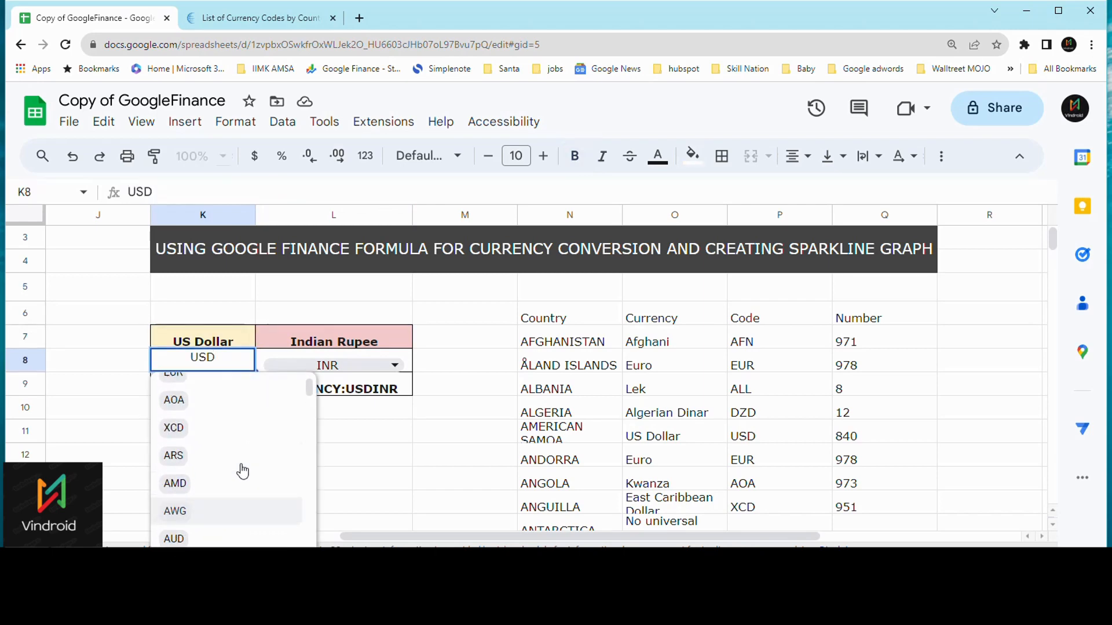
scroll(243, 471, "up", 2)
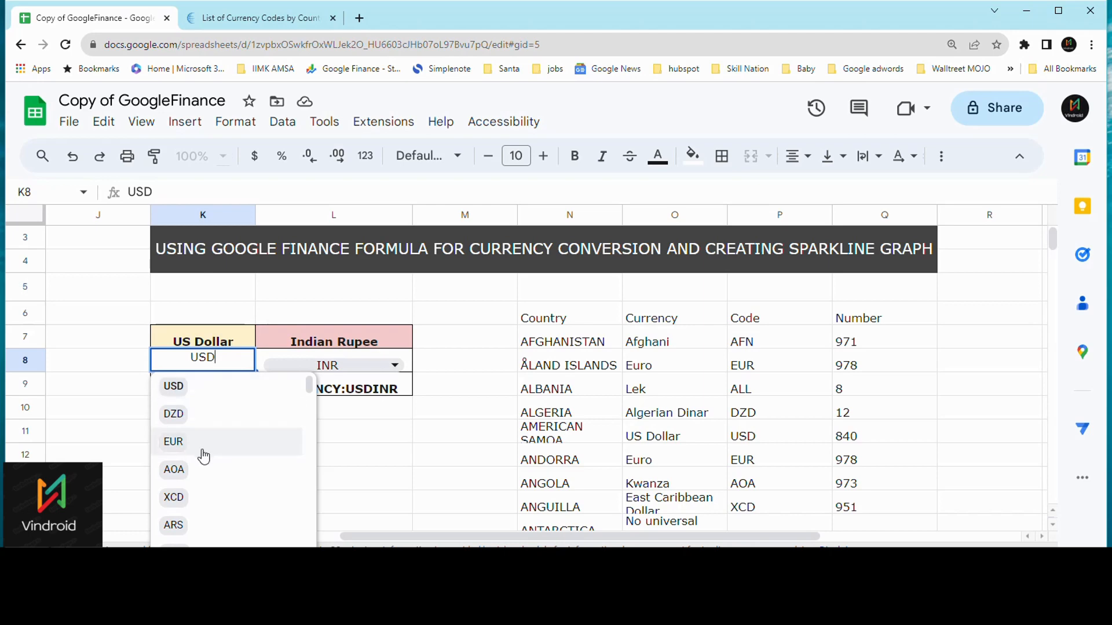
scroll(200, 507, "down", 20)
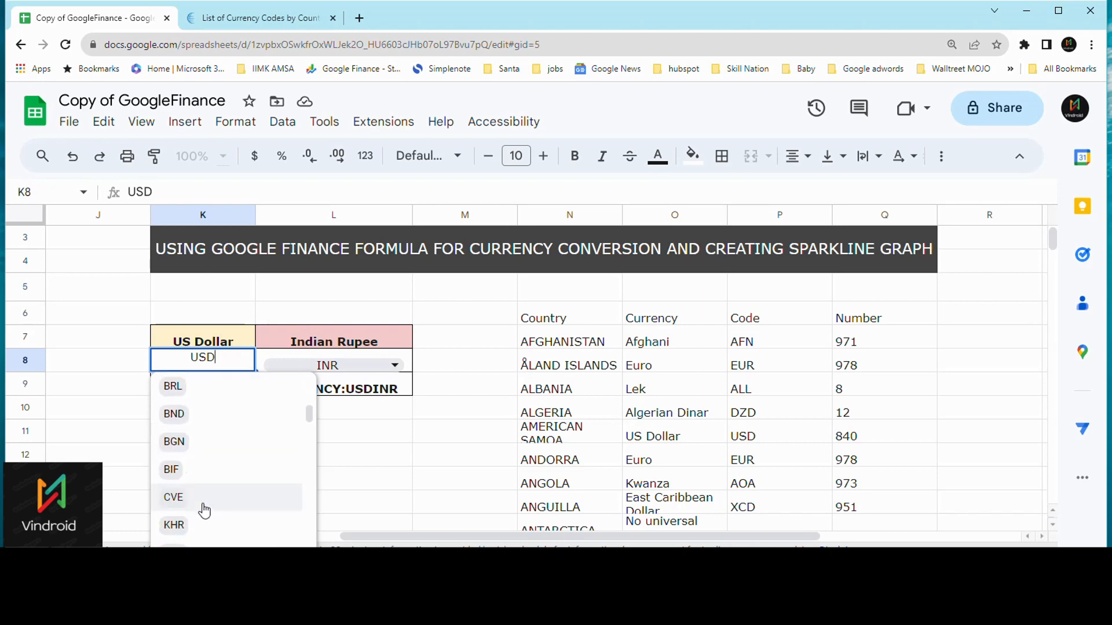
scroll(203, 510, "up", 20)
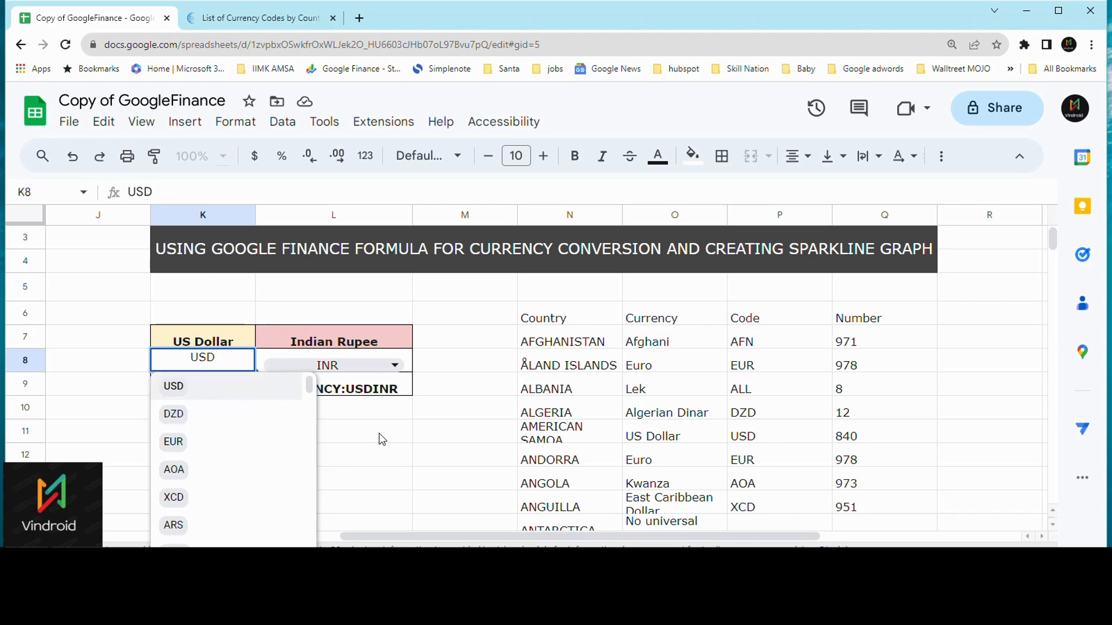
left_click(326, 429)
left_click(252, 368)
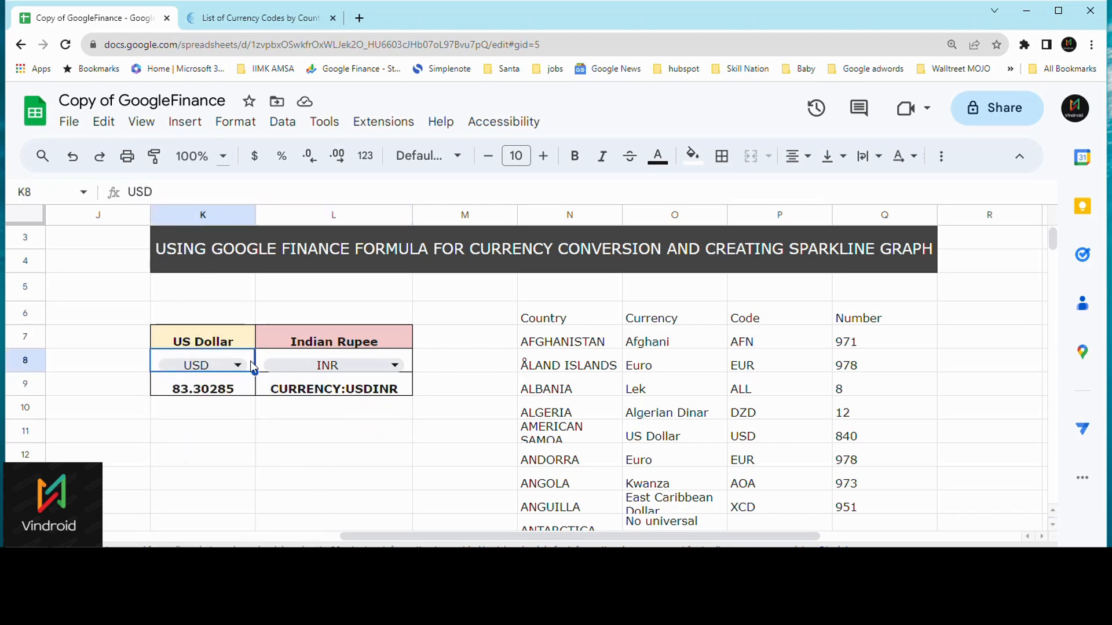
Inspect the formula in cell N6 that brings in the country currency table
left_click(572, 319)
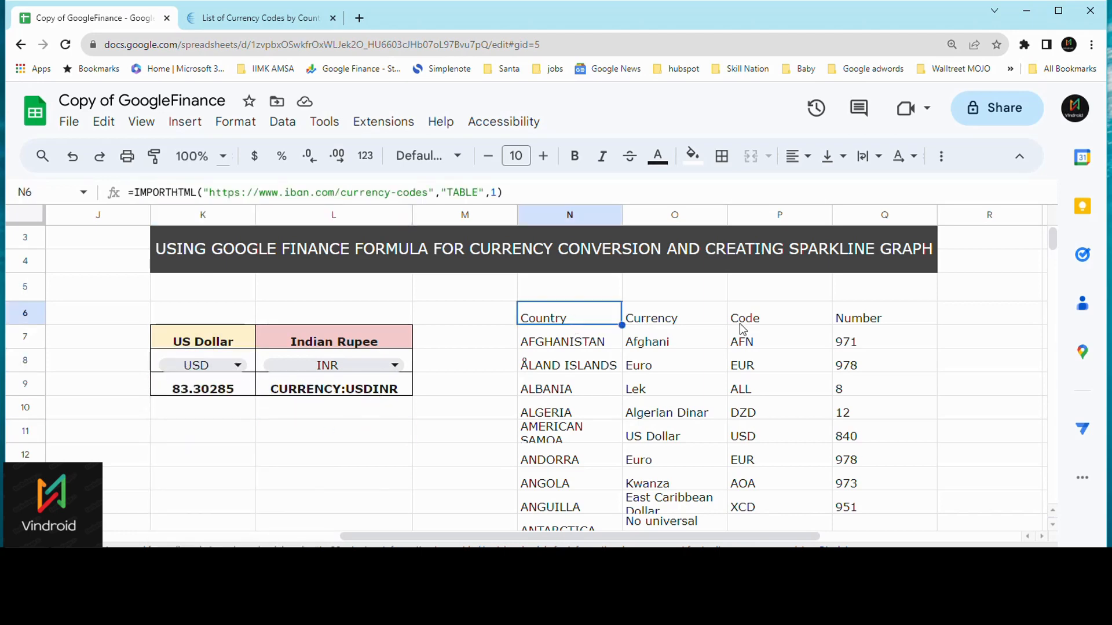
left_click(692, 324)
left_click(598, 317)
Review the country currency codes table on the iban.com page and return to the spreadsheet
left_click(268, 19)
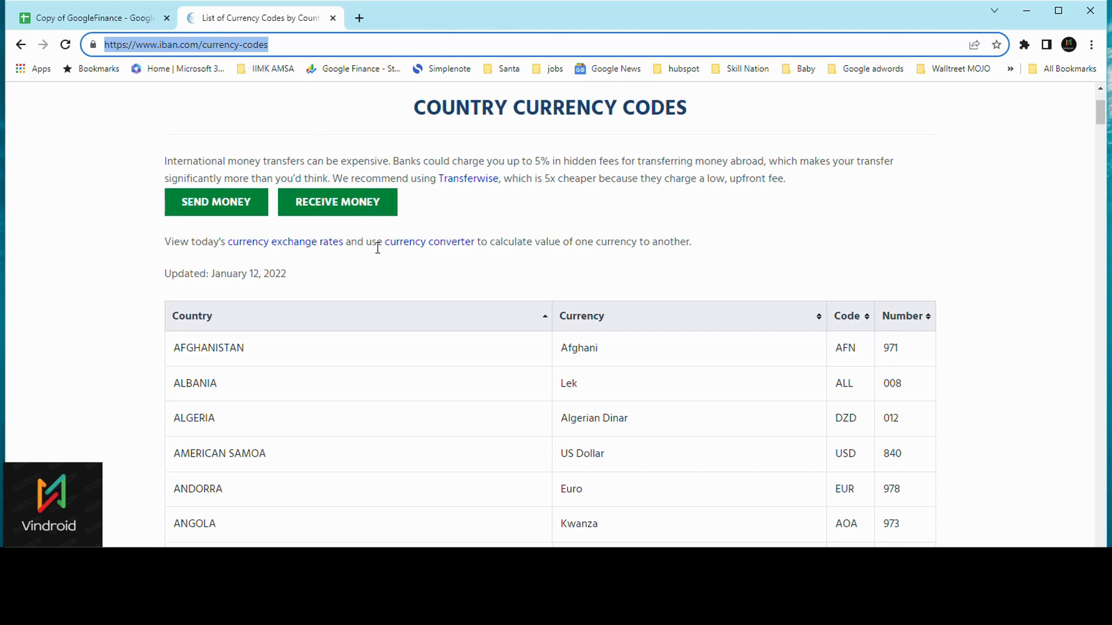
scroll(379, 307, "down", 1)
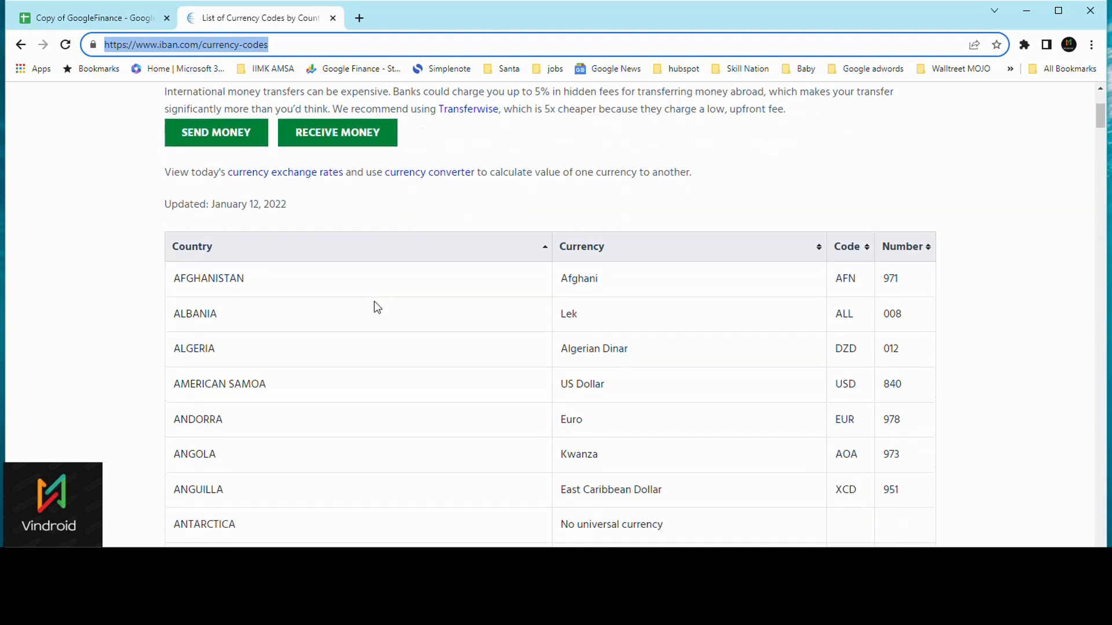
scroll(374, 303, "down", 3)
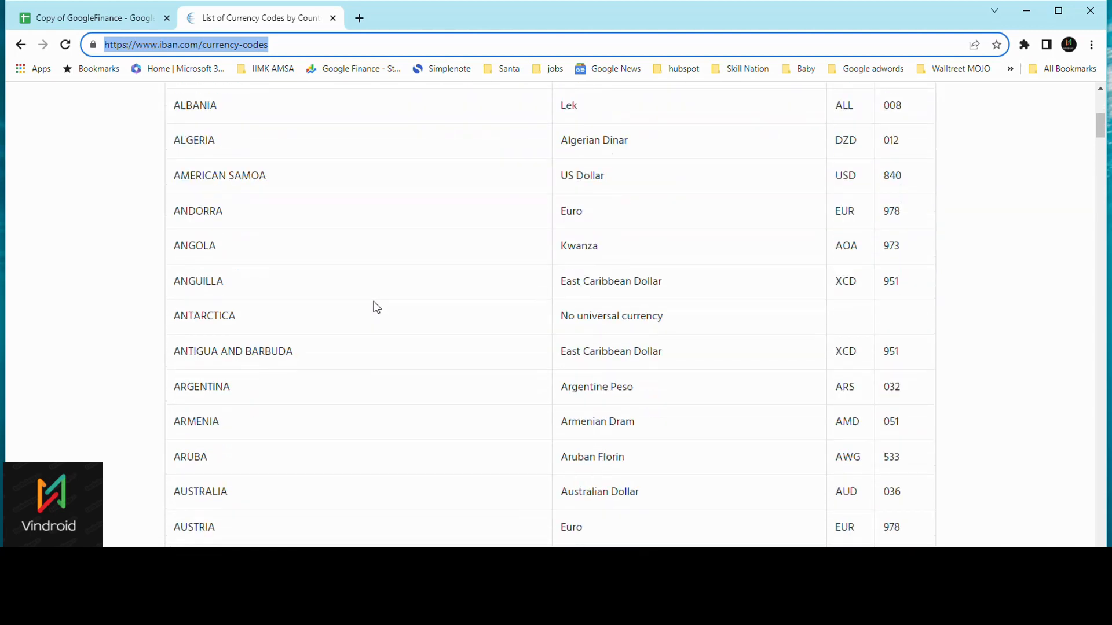
scroll(373, 302, "up", 5)
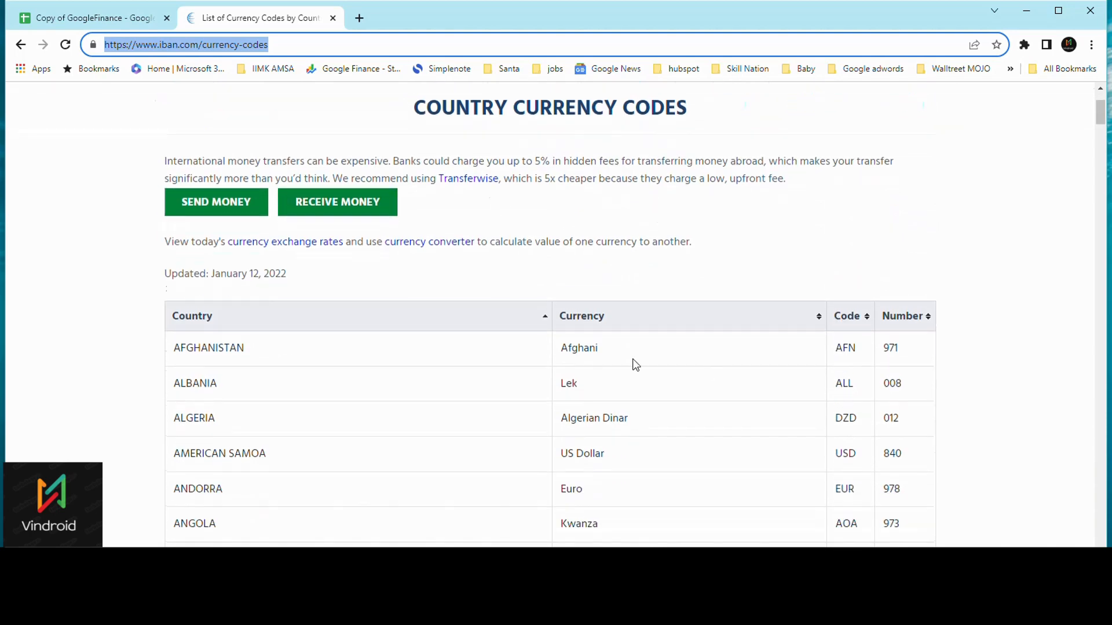
scroll(632, 364, "down", 1)
scroll(465, 390, "down", 11)
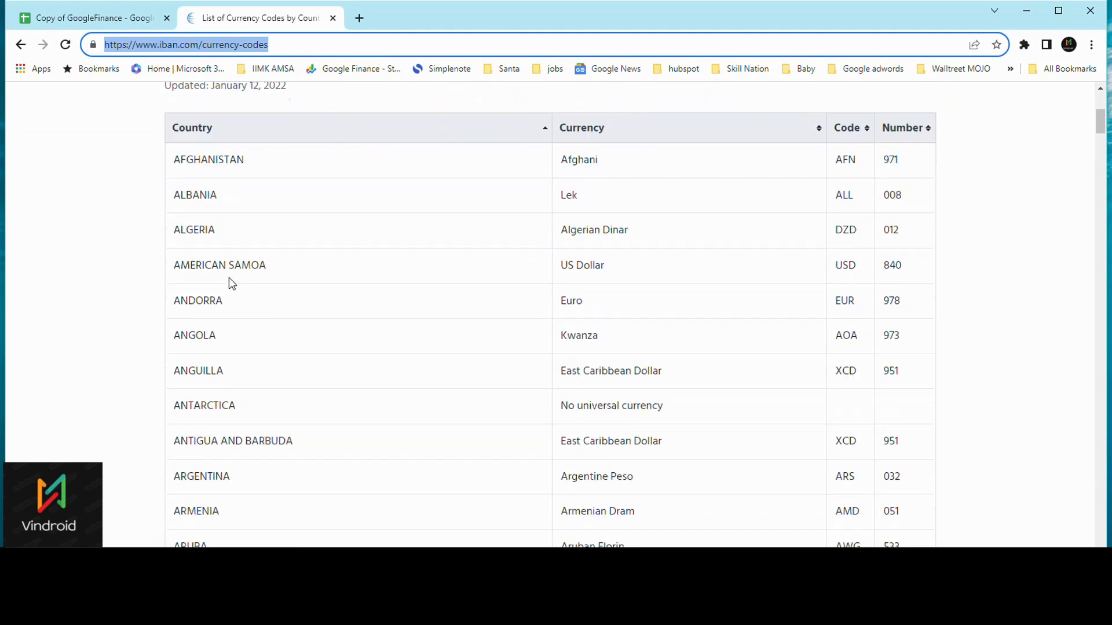
scroll(240, 292, "up", 10)
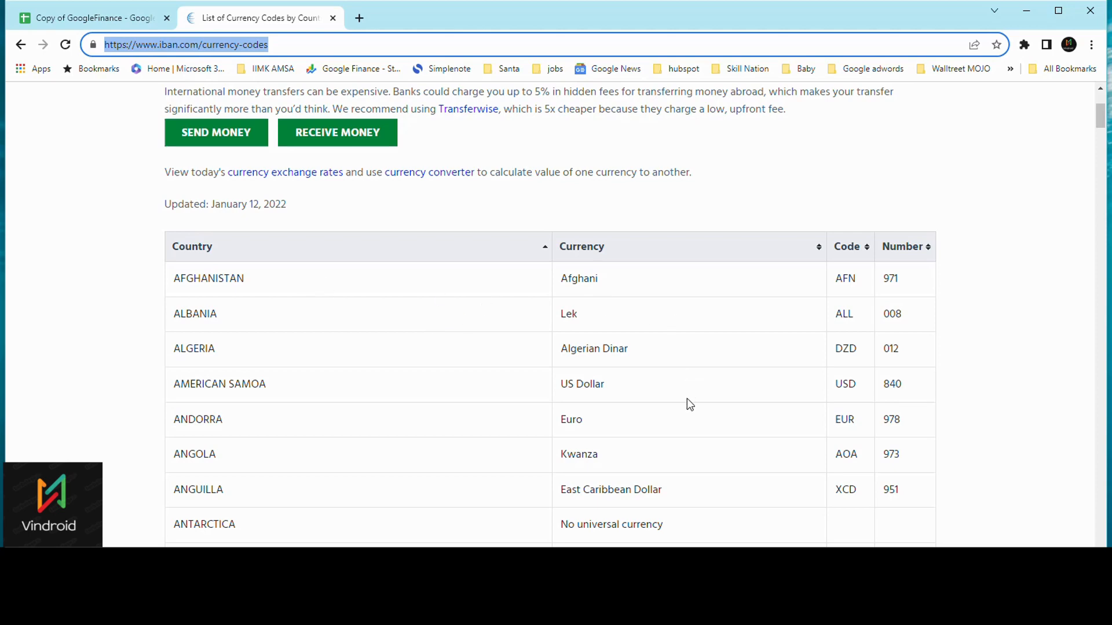
left_click(138, 23)
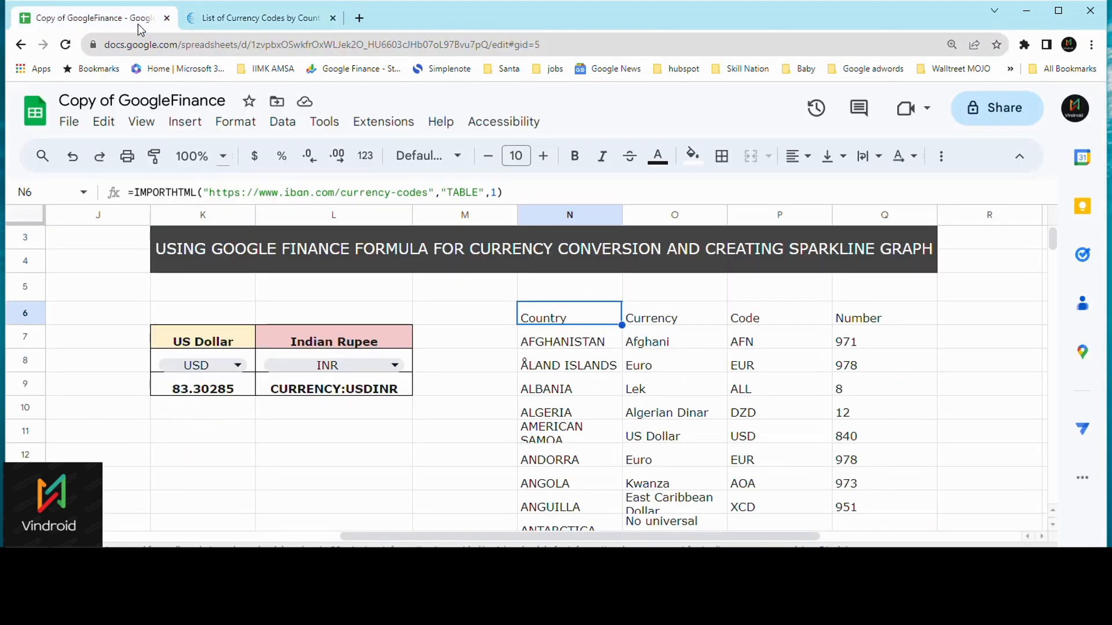
left_click(216, 23)
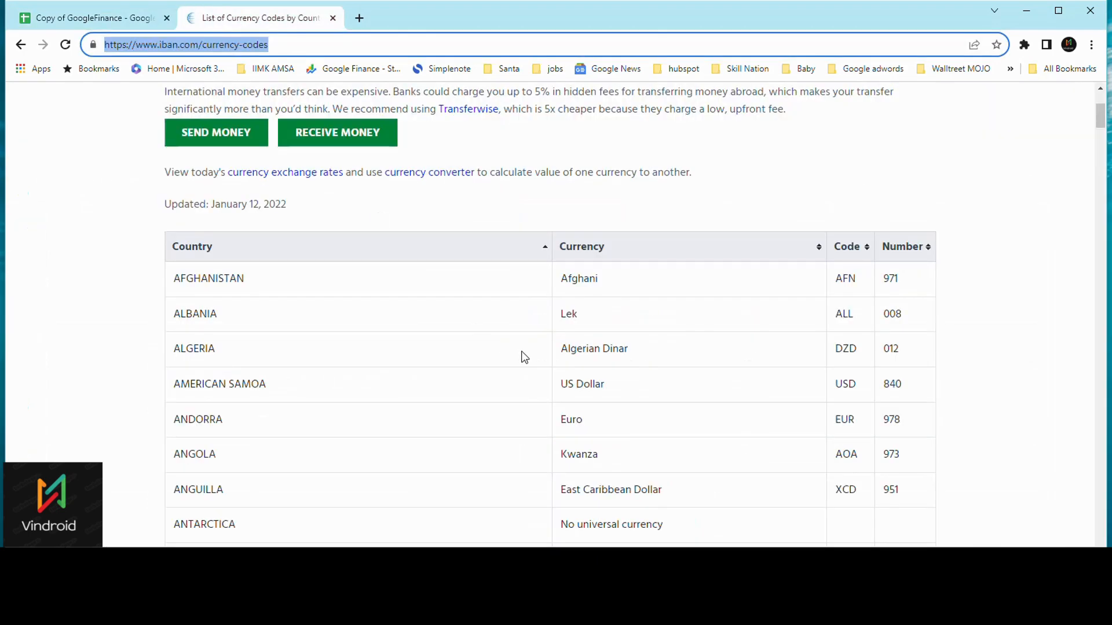
left_click(119, 18)
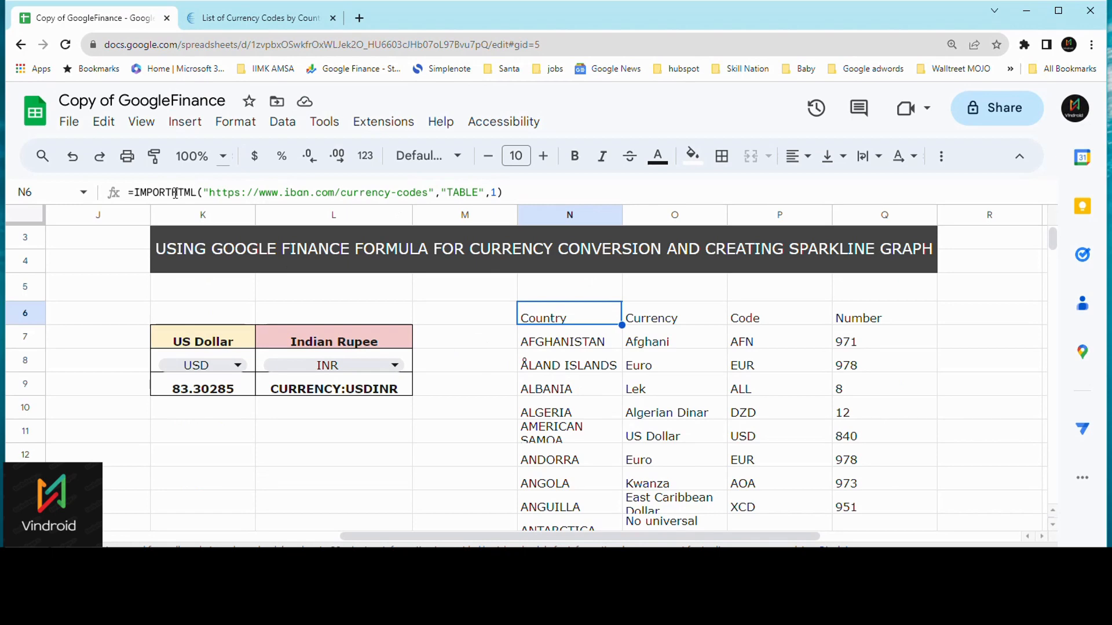
Examine the URL and query arguments of the IMPORTHTML formula in N6 against the iban.com currency-codes page address
left_click(147, 192)
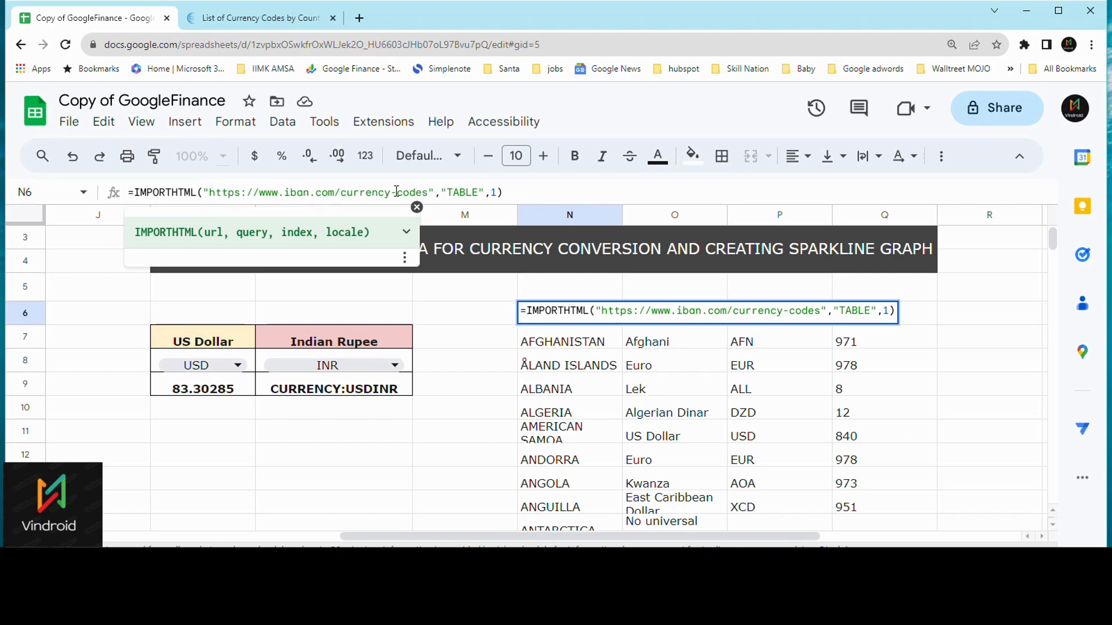
left_click(282, 22)
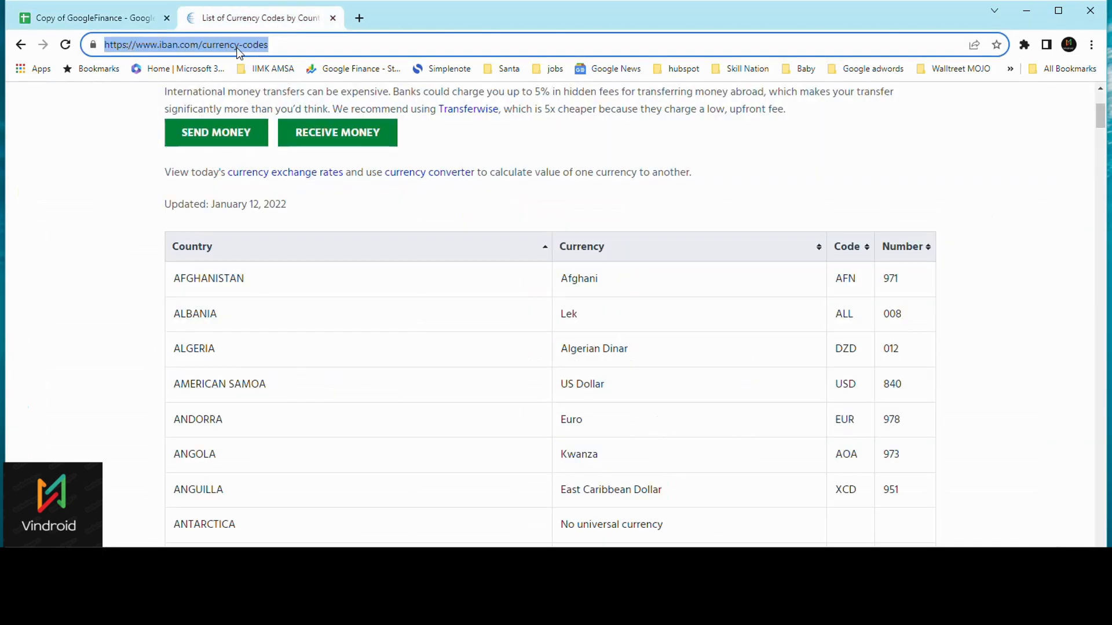
left_click(92, 21)
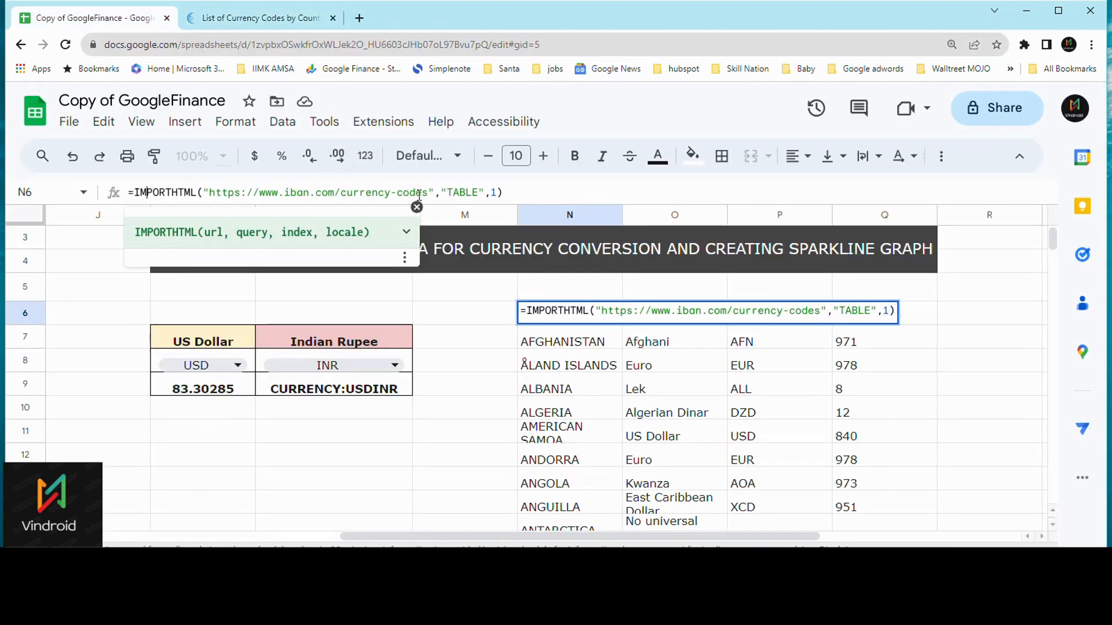
left_click(447, 193)
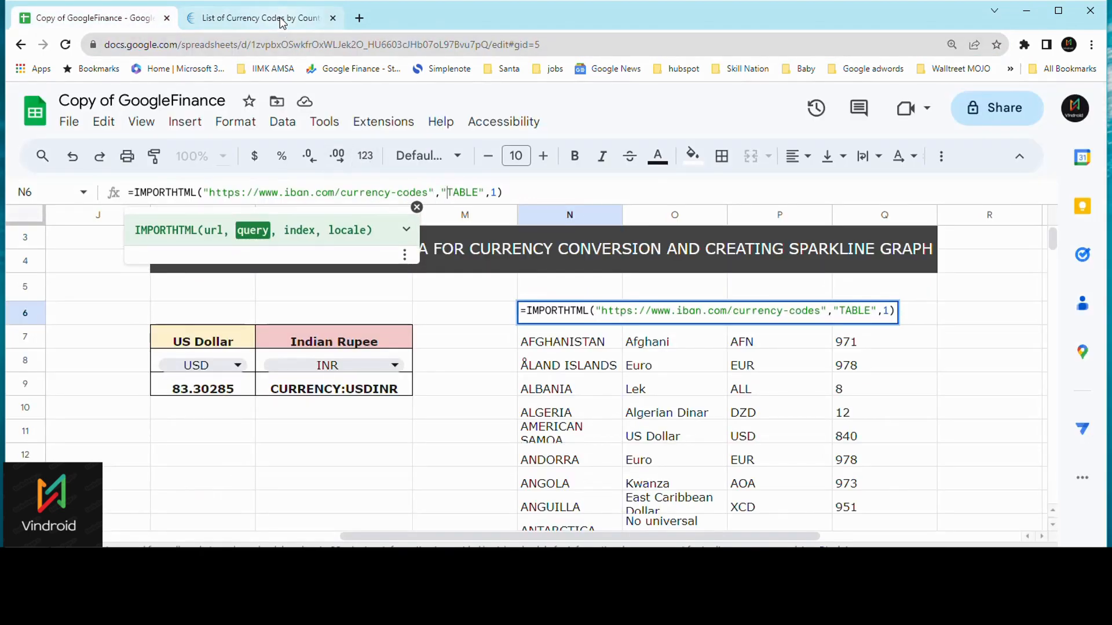
Examine the country currency table on the iban.com page that the "TABLE" argument refers to, and return to the spreadsheet
left_click(282, 23)
scroll(370, 345, "up", 3)
scroll(372, 345, "down", 4)
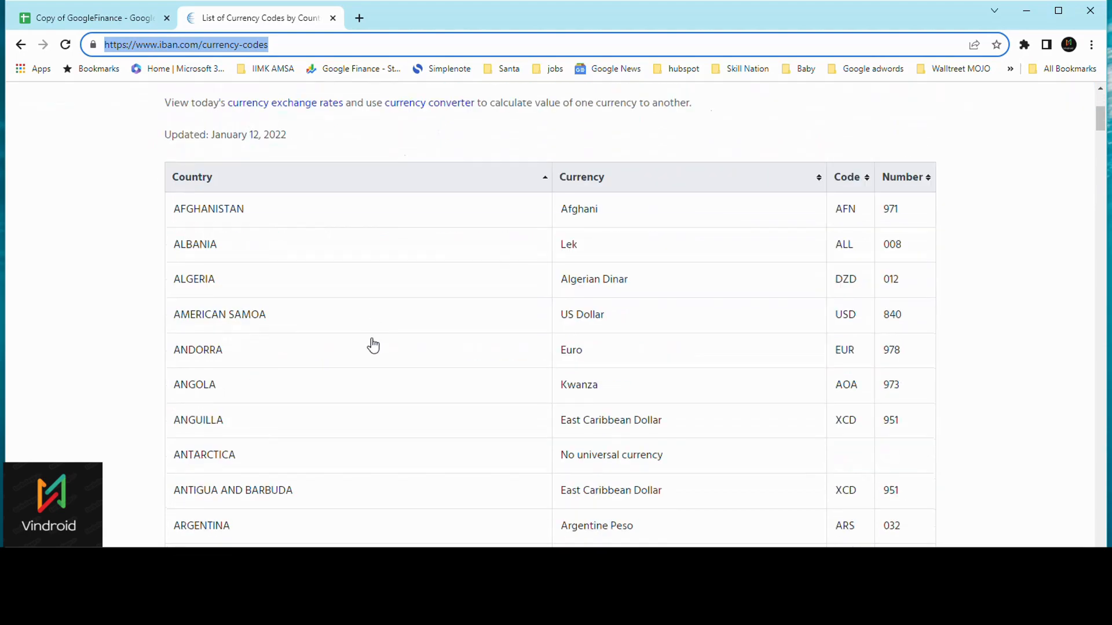
scroll(372, 345, "down", 12)
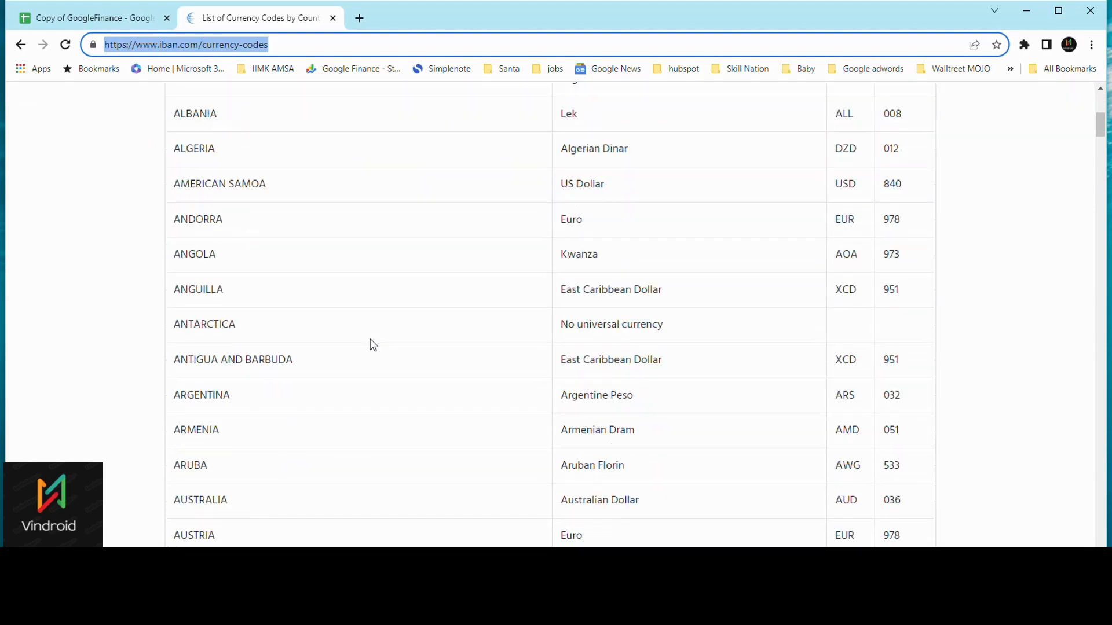
scroll(373, 345, "up", 12)
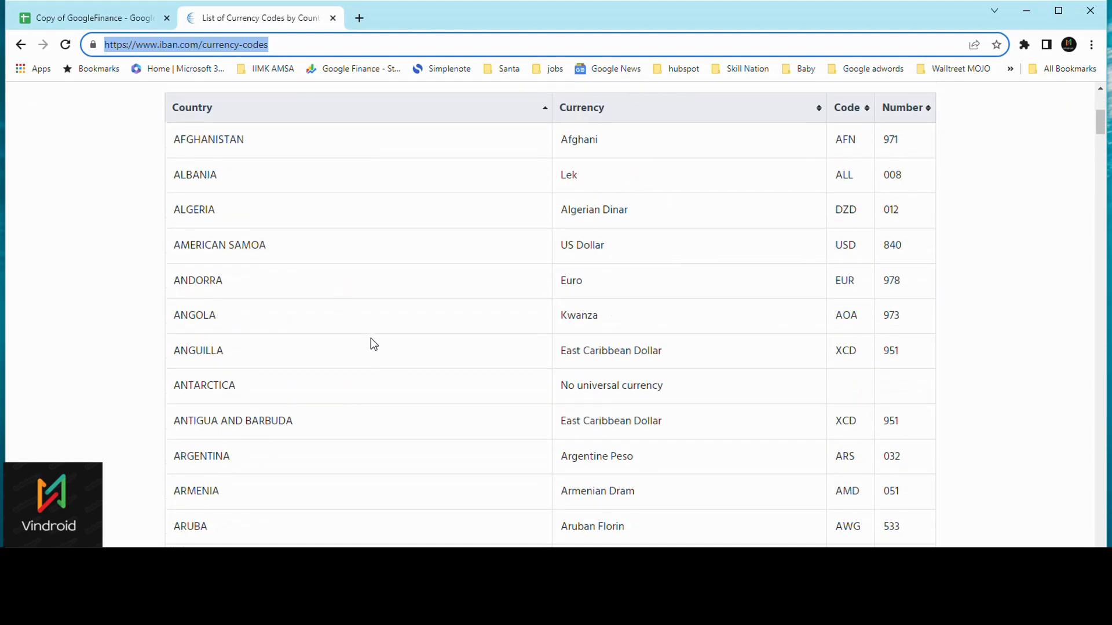
scroll(345, 238, "up", 3)
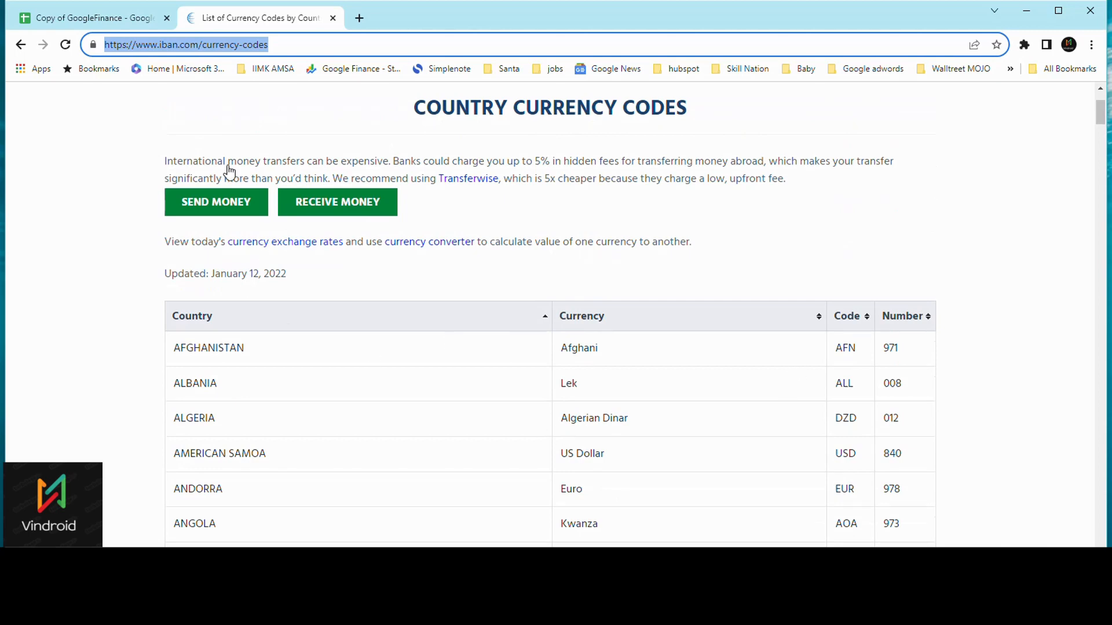
left_click(87, 18)
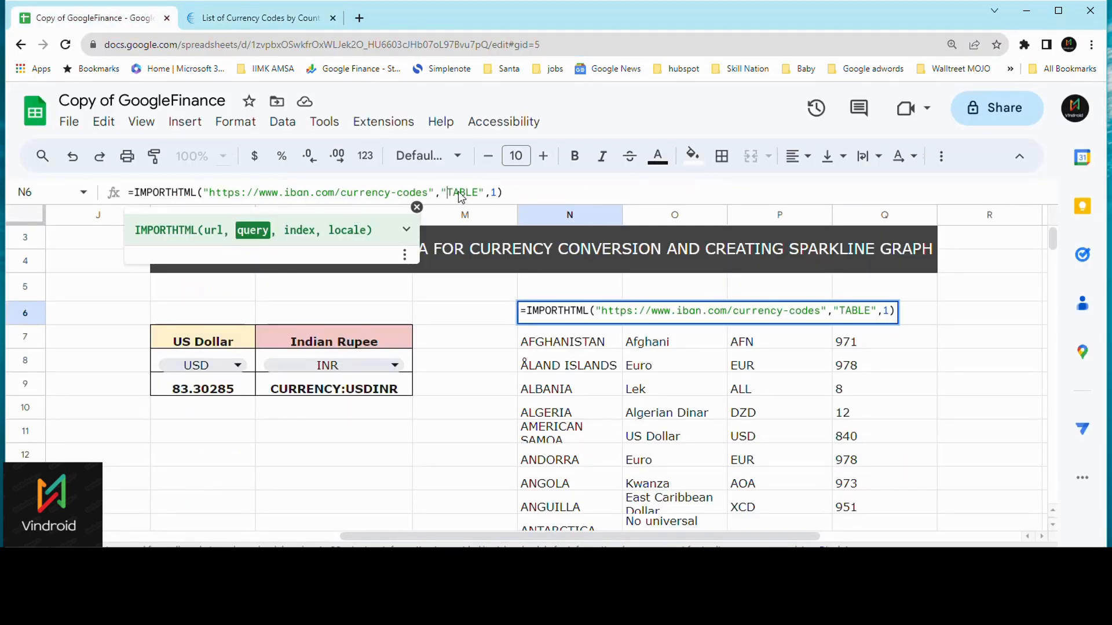
Look through the iban.com currency table from its header well down the country list, and return to the IMPORTHTML formula
left_click(294, 21)
scroll(632, 460, "down", 4)
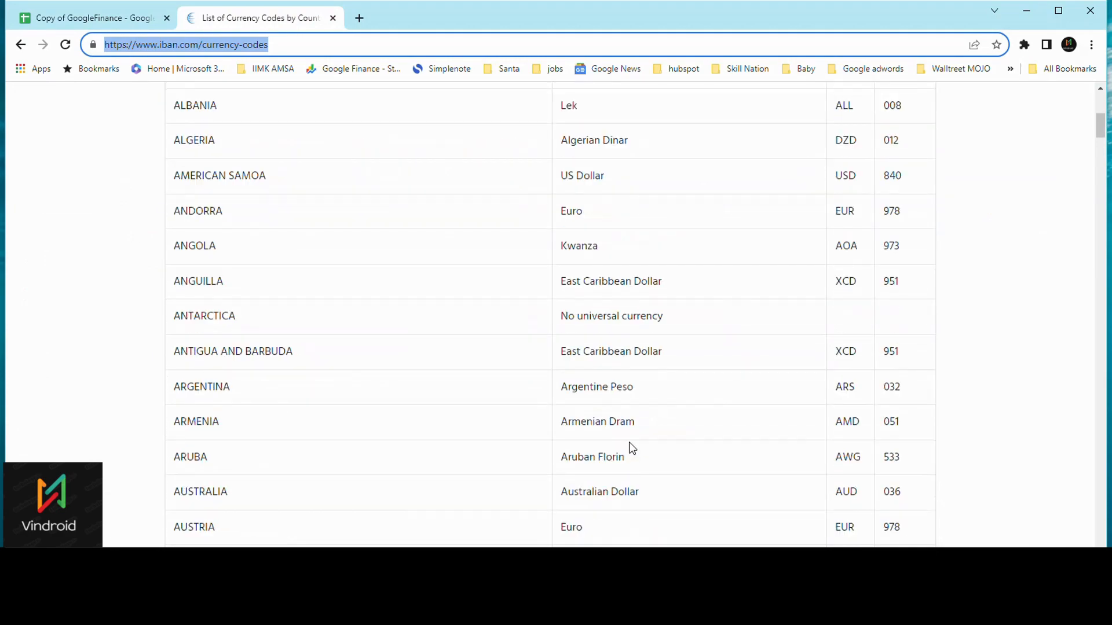
scroll(629, 443, "down", 13)
scroll(627, 440, "up", 19)
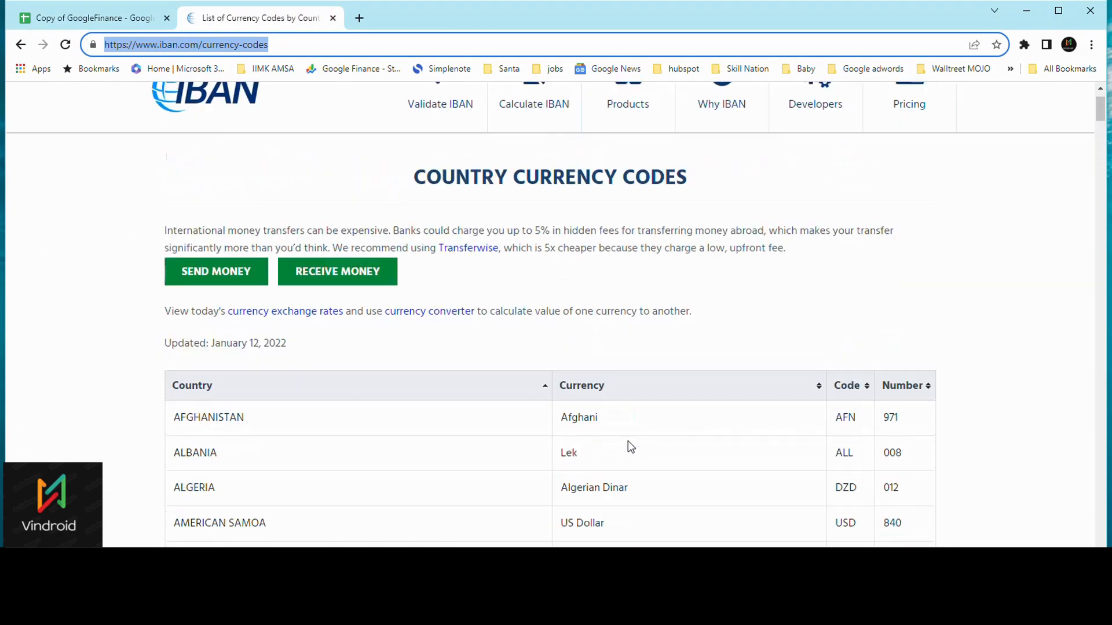
scroll(628, 443, "down", 4)
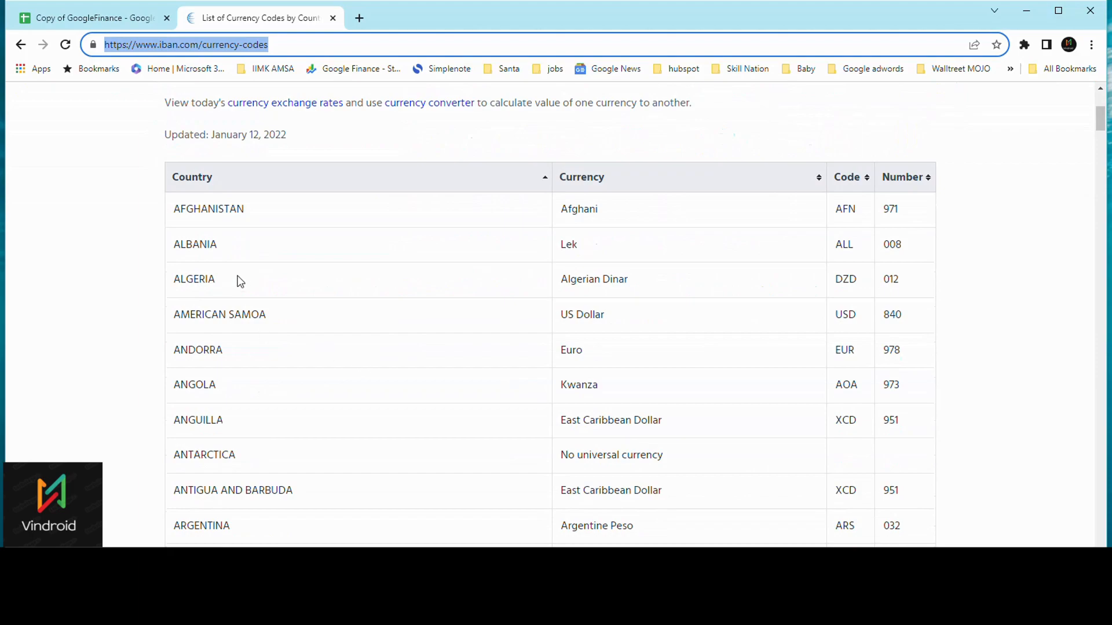
scroll(355, 365, "down", 20)
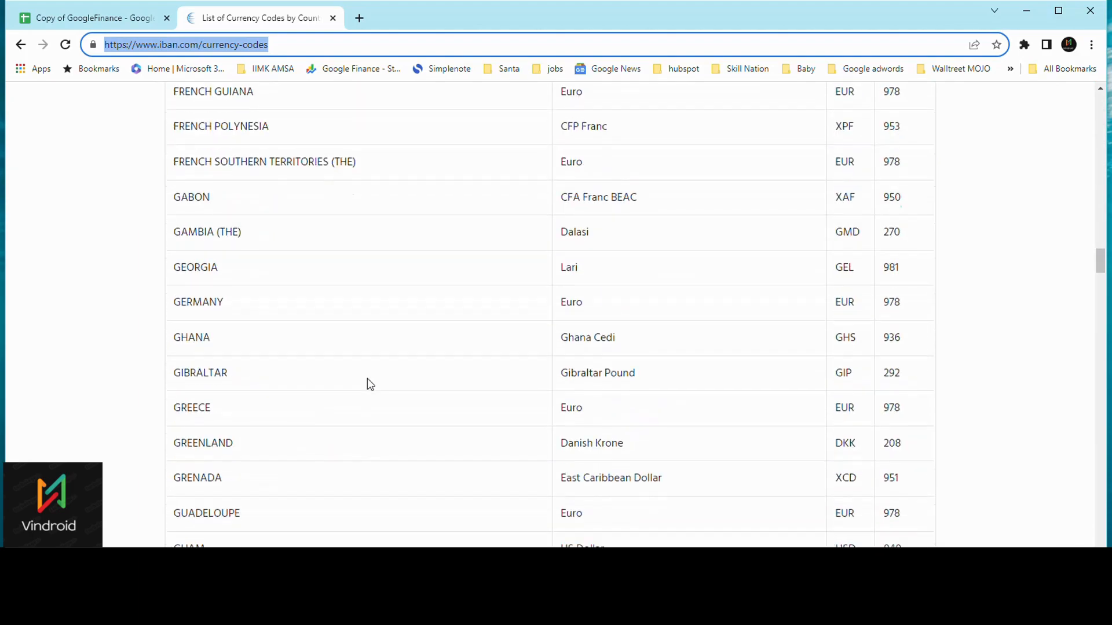
scroll(371, 385, "down", 16)
left_click_drag(1099, 322, 1108, 110)
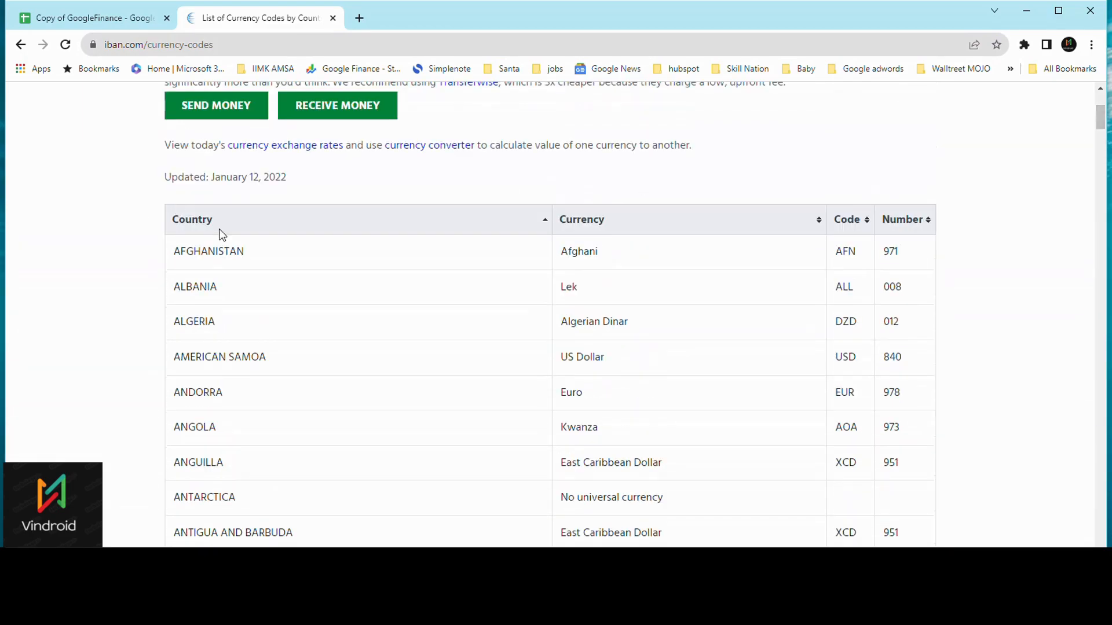
left_click(129, 20)
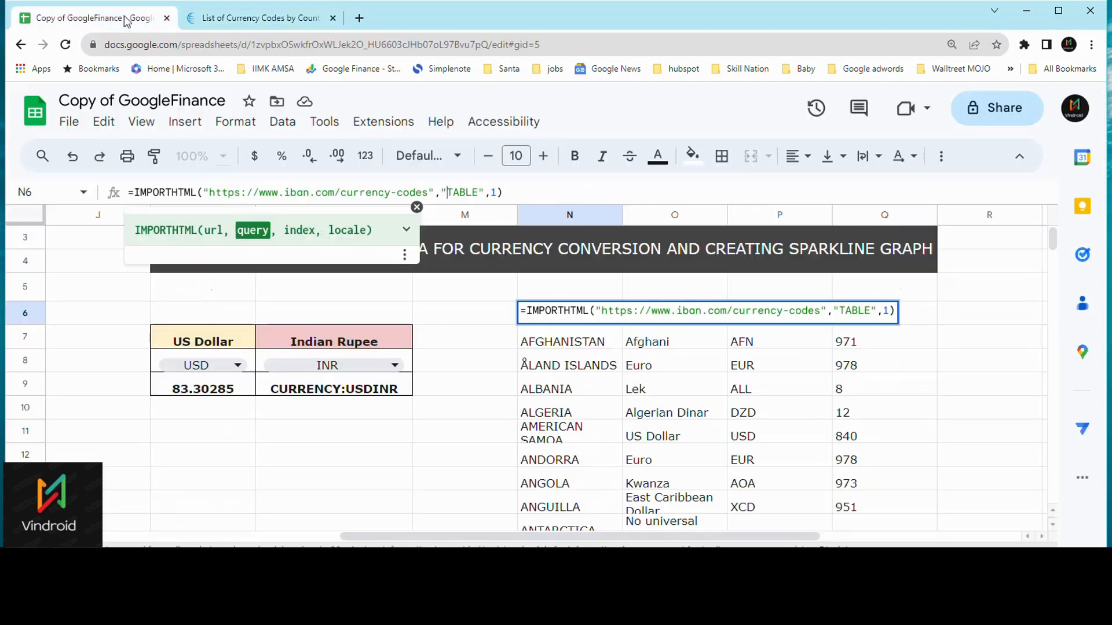
Close the N6 formula without changes, review the imported country, currency, code and number columns, and reselect cell N6
left_click(895, 312)
key("Return")
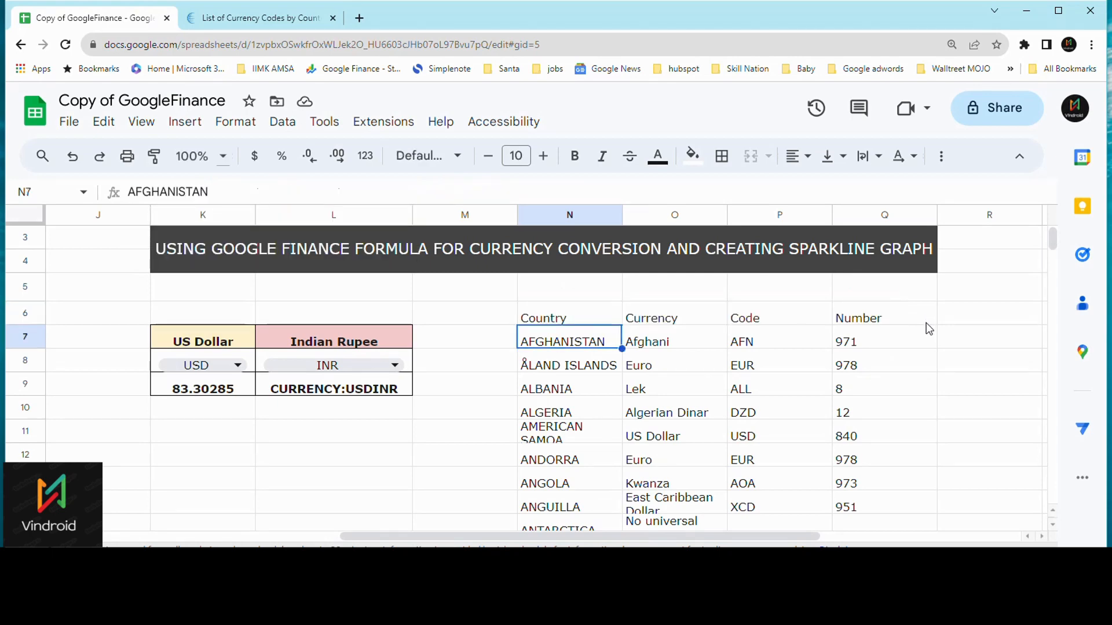
scroll(627, 375, "down", 2)
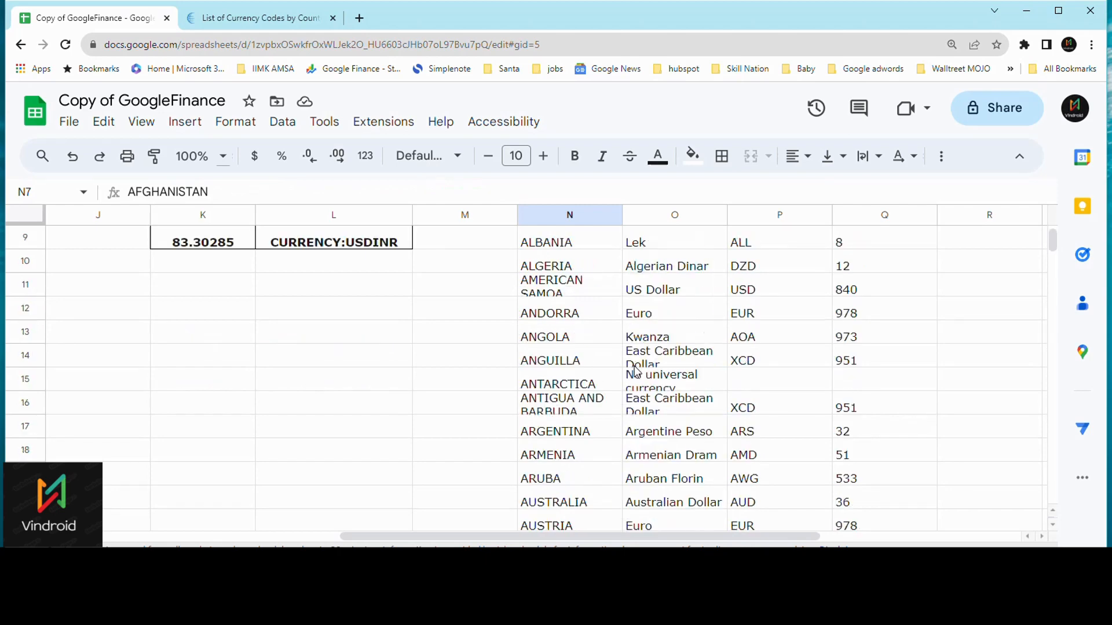
scroll(628, 371, "up", 3)
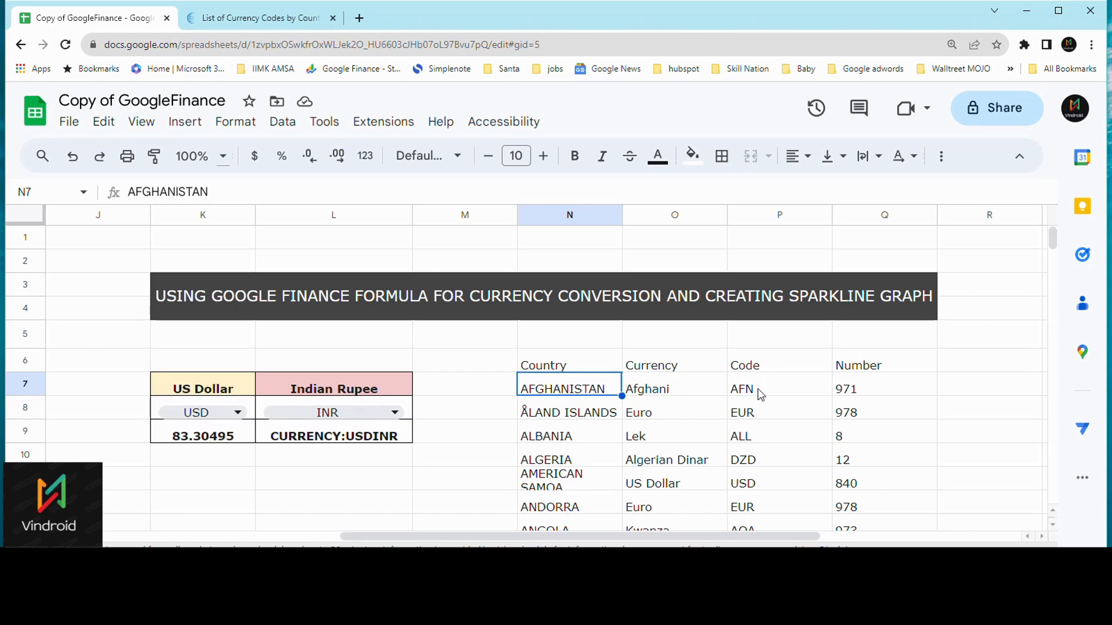
left_click(566, 369)
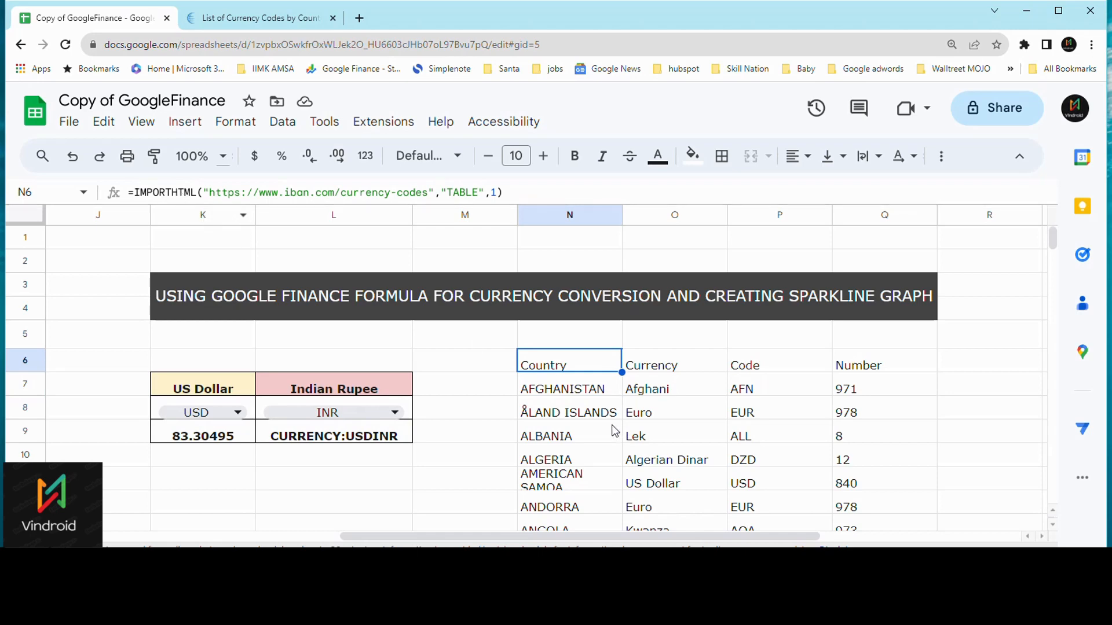
Open the data validation rule behind the K8 currency dropdown and view its criteria options, keeping Dropdown (from a range)
left_click(243, 393)
left_click(243, 409)
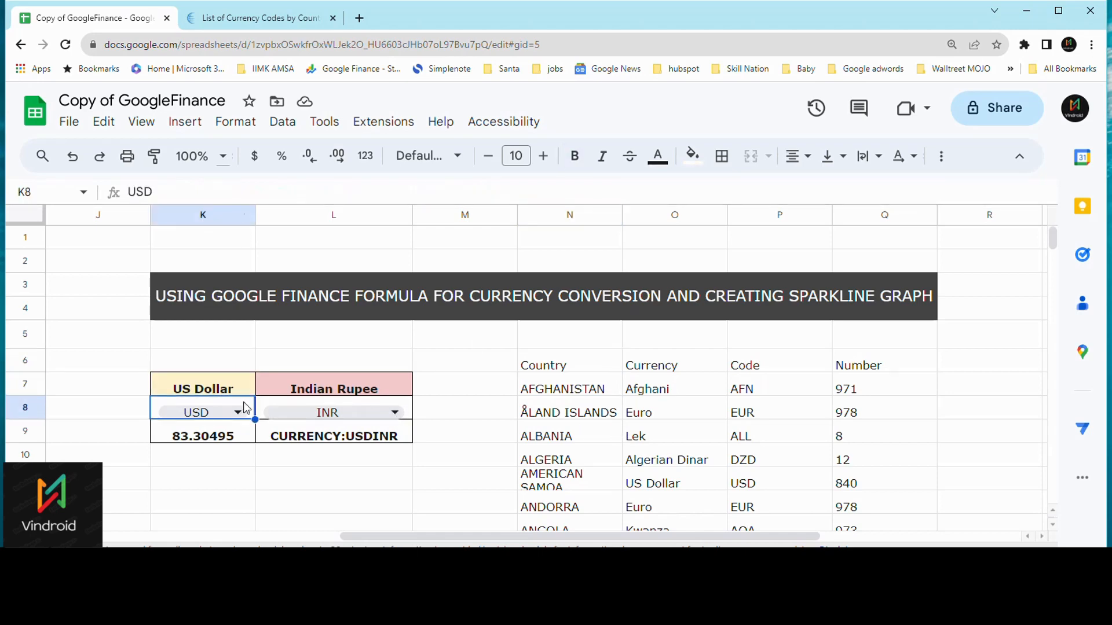
left_click(283, 122)
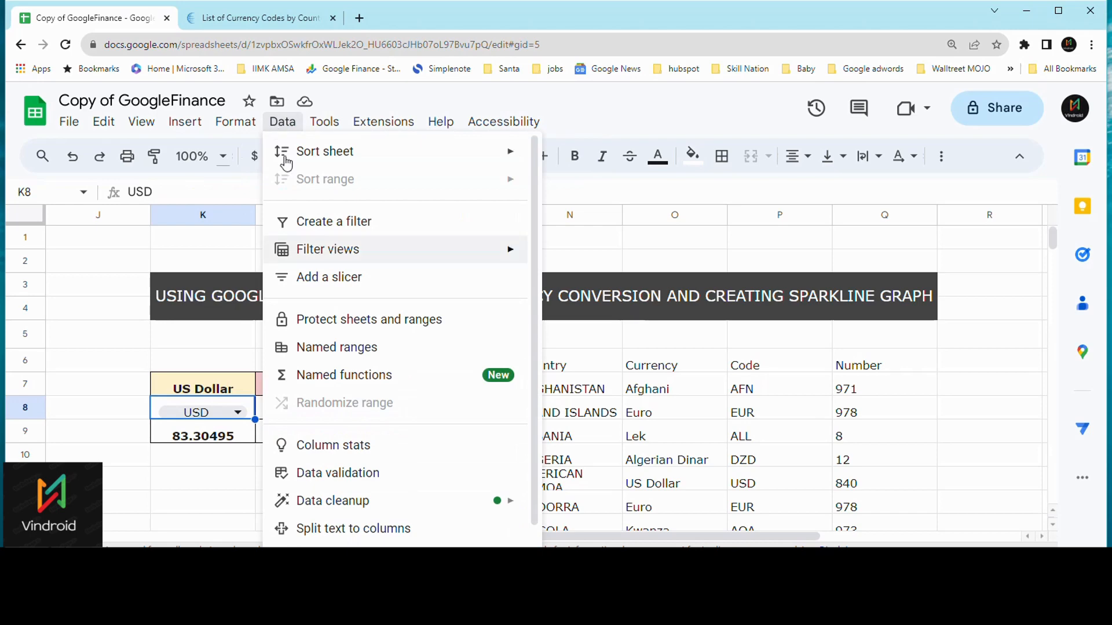
left_click(382, 474)
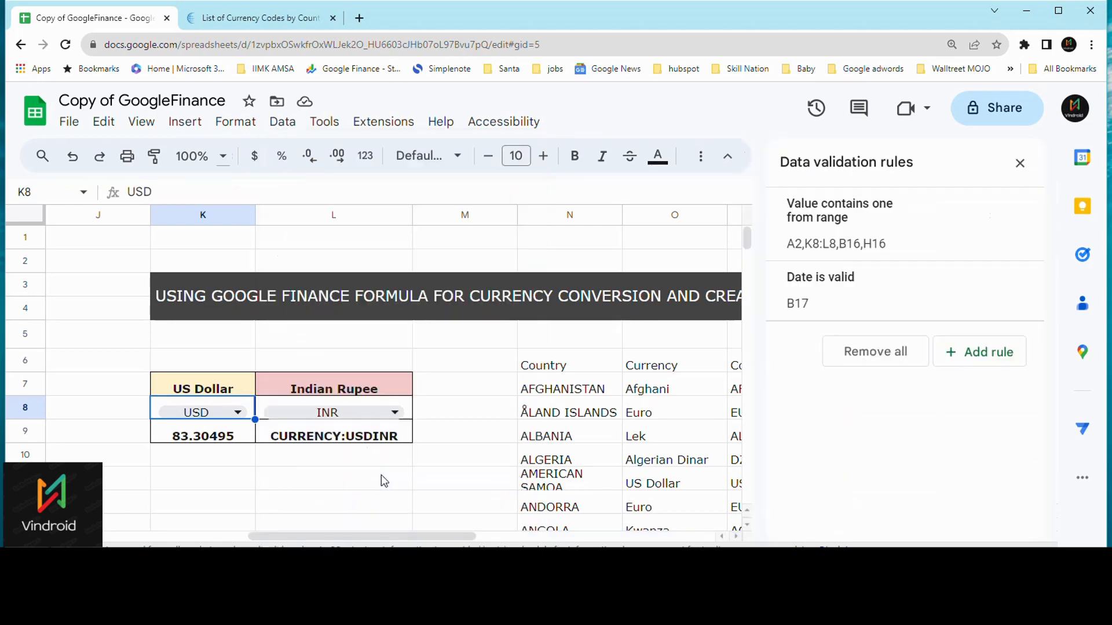
left_click(934, 250)
left_click(906, 312)
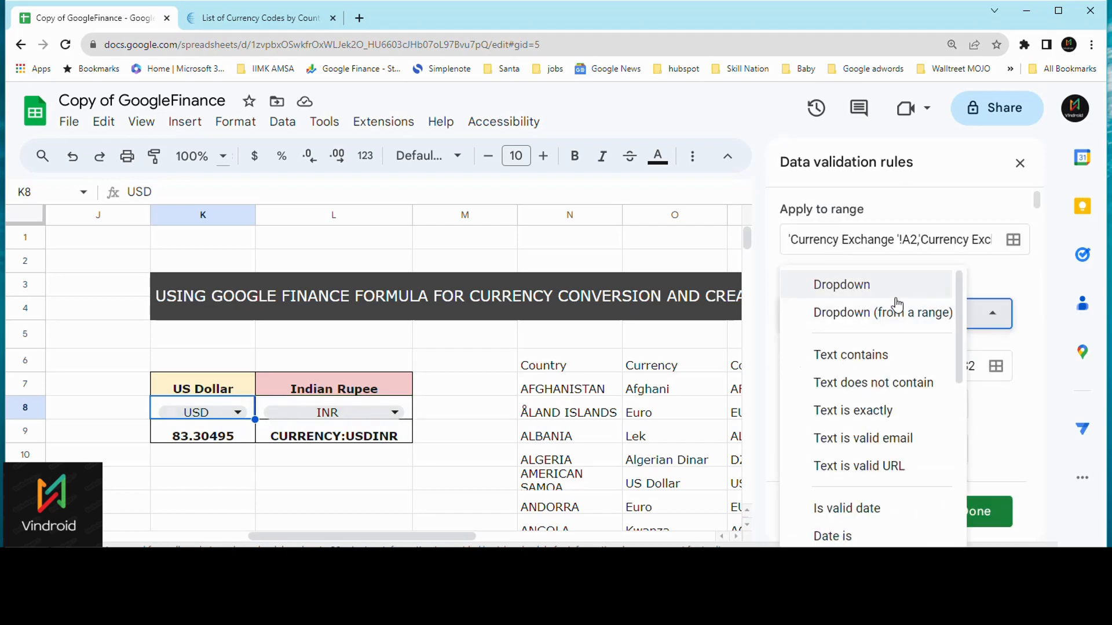
left_click(998, 285)
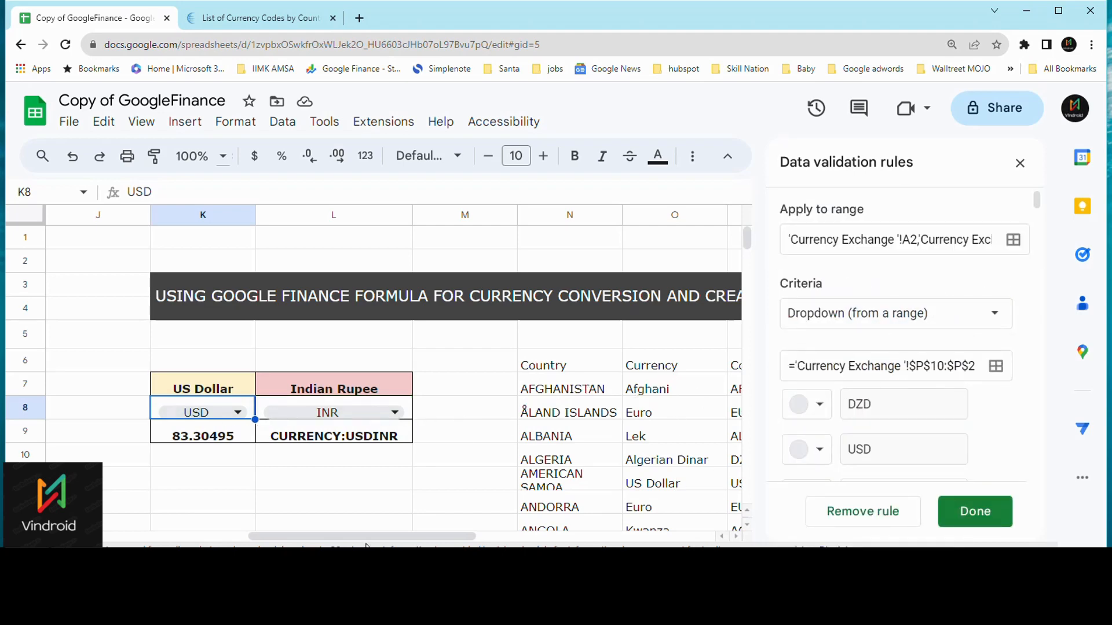
Check the rule's source range $P$10:$P$275 against the Code column of the imported table and close the rule unchanged
left_click_drag(395, 534, 475, 533)
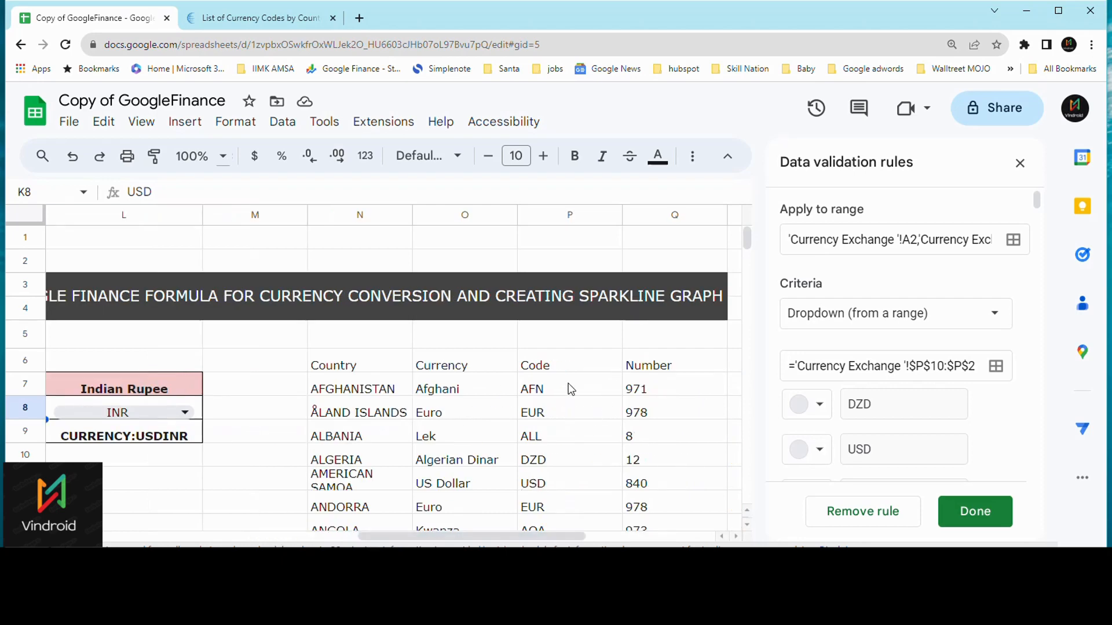
left_click_drag(950, 367, 970, 367)
left_click(970, 367)
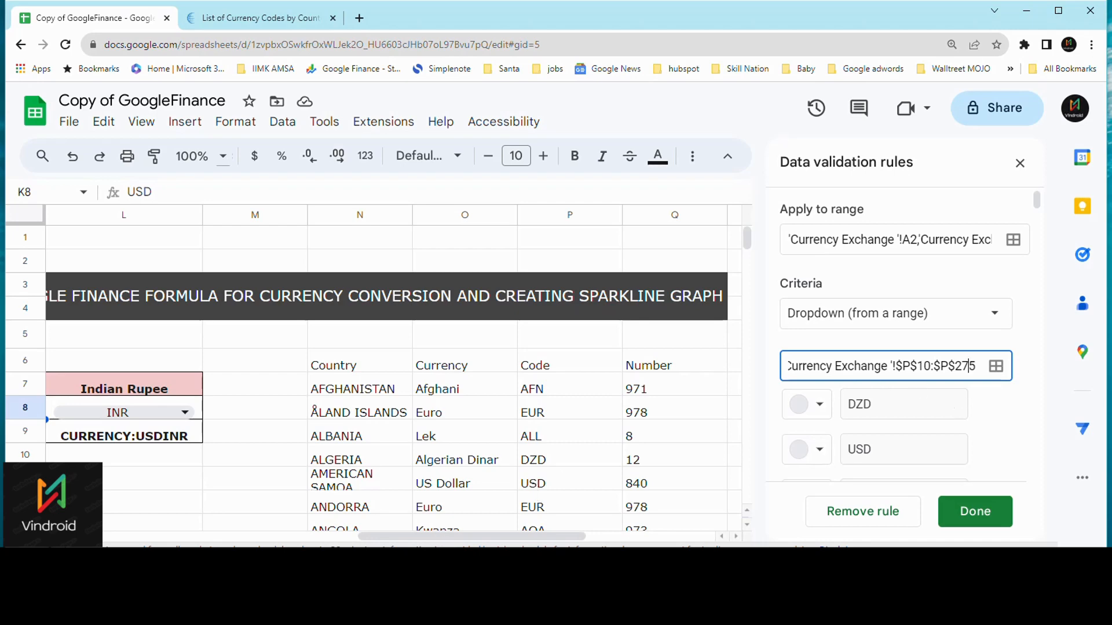
left_click_drag(433, 530, 330, 534)
left_click(972, 523)
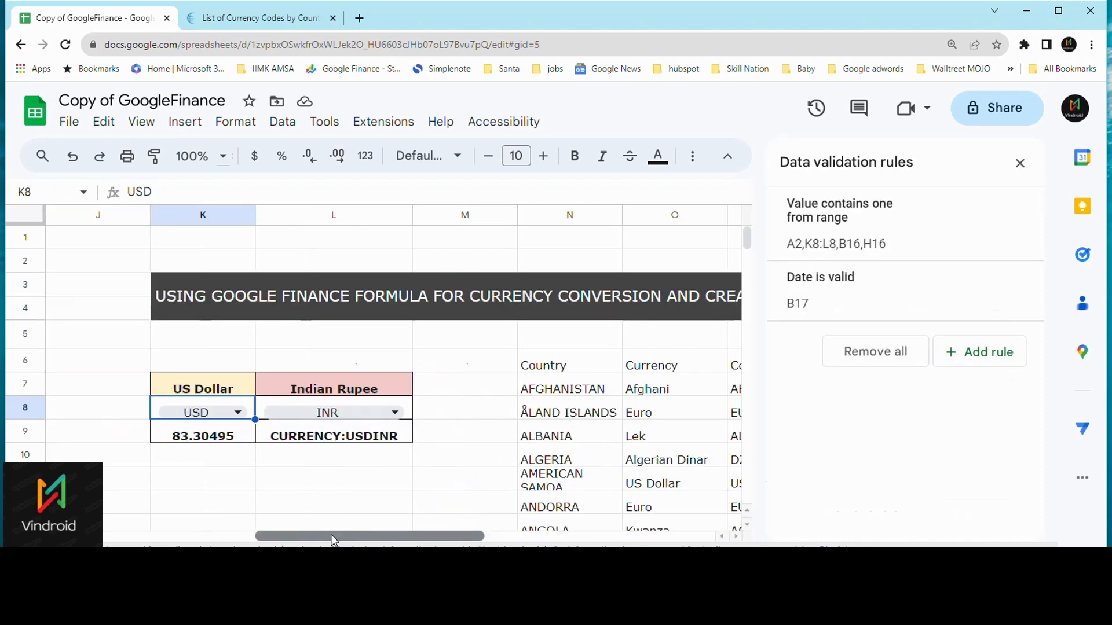
View the currency codes offered by the K8 dropdown and close the list, keeping USD
left_click(238, 411)
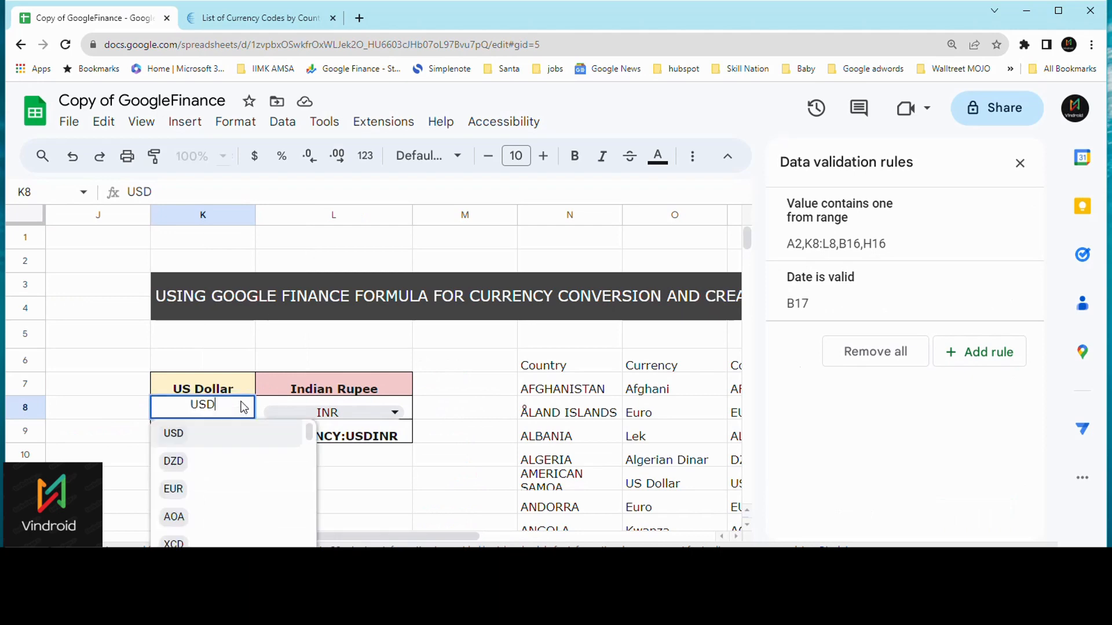
left_click(391, 343)
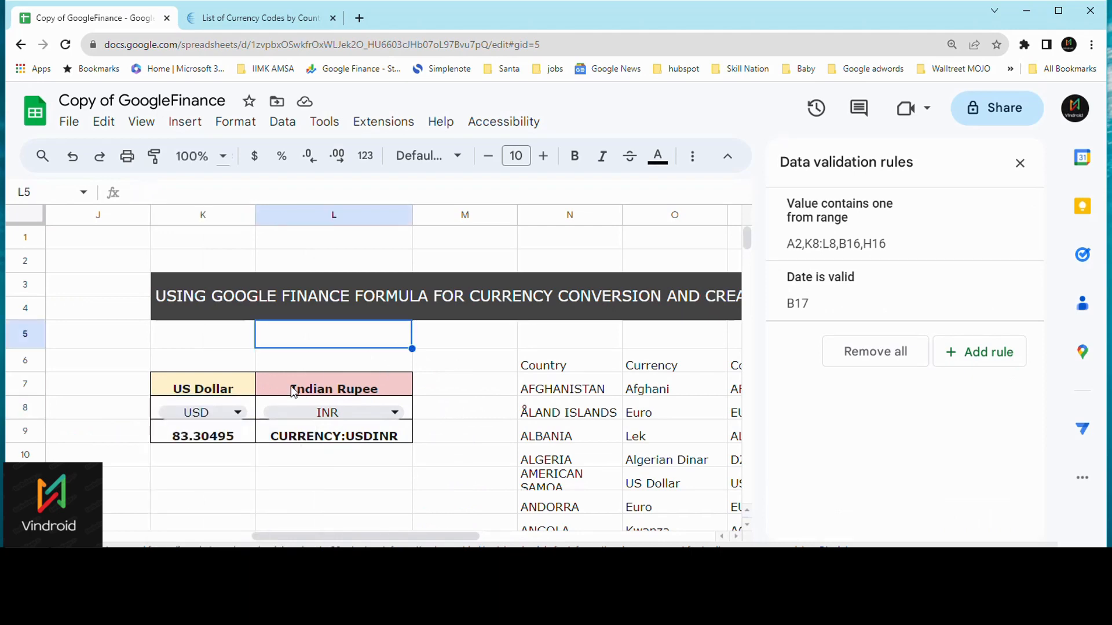
left_click(244, 406)
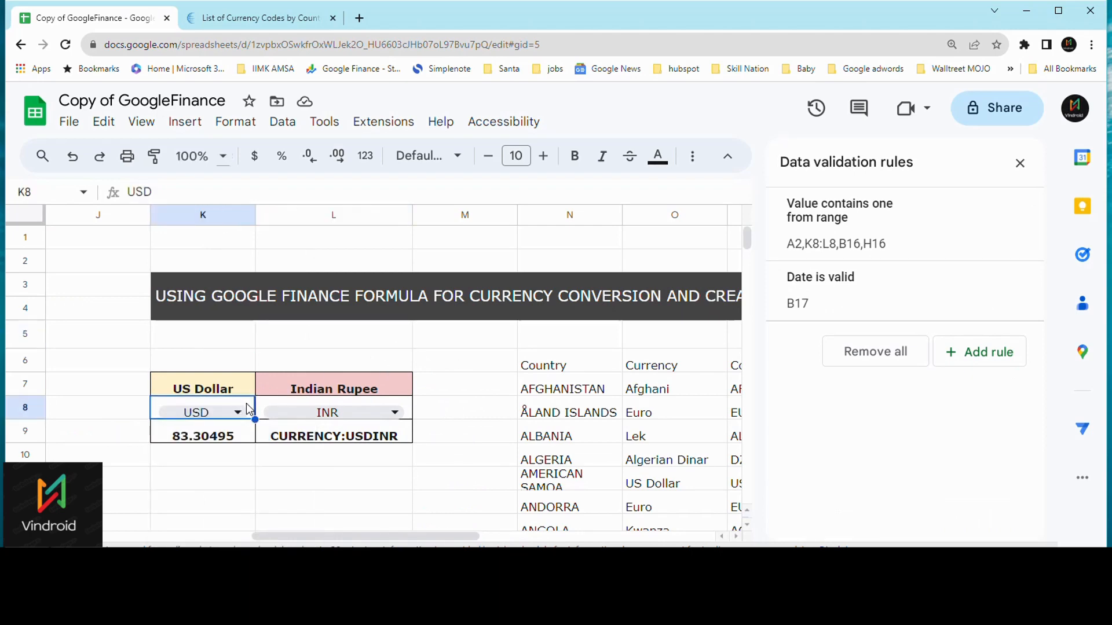
Inspect the target currency in L8, the currency pair formula in L9 and the exchange rate cell K9
left_click(286, 403)
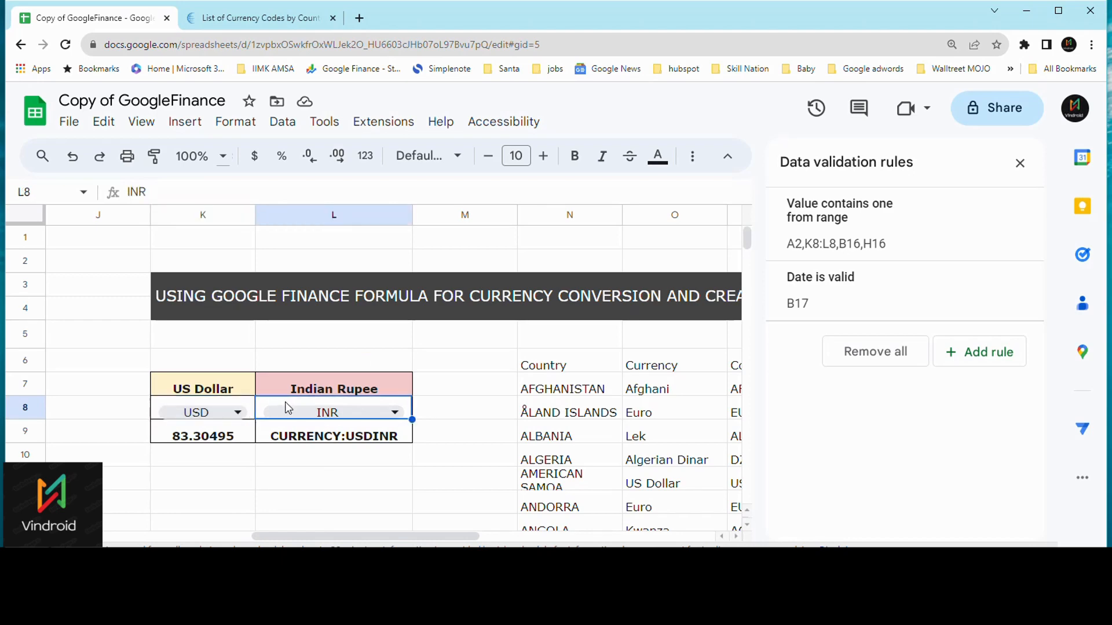
left_click(334, 439)
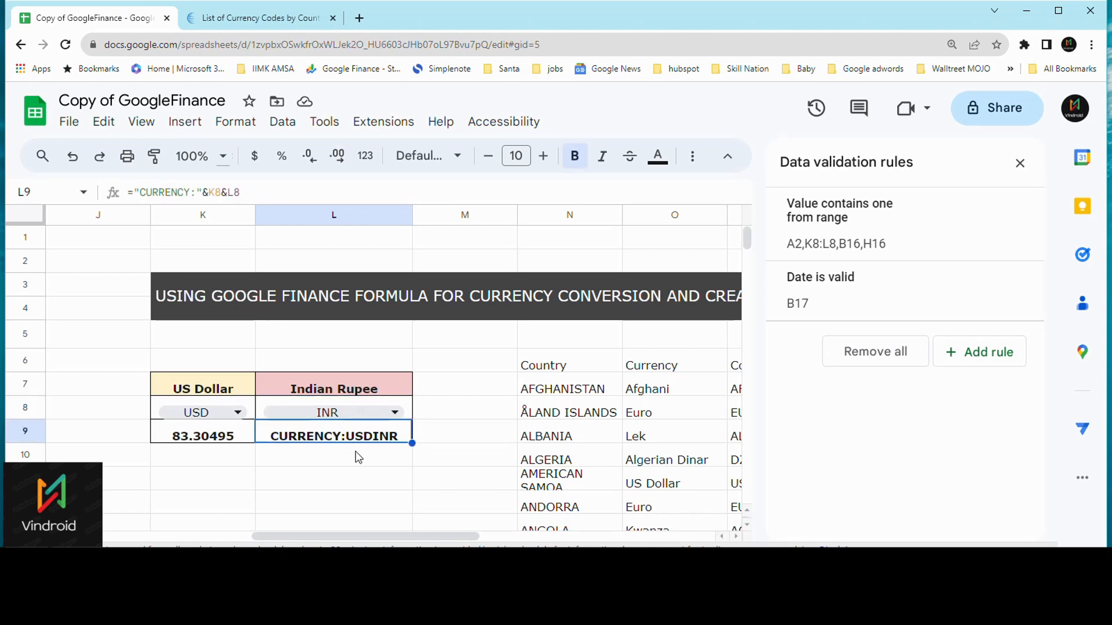
left_click(233, 436)
Enter the formula =GOOGLEFINANCE(L9) in cell K11 to fetch the exchange rate from the currency pair in L9
left_click(213, 483)
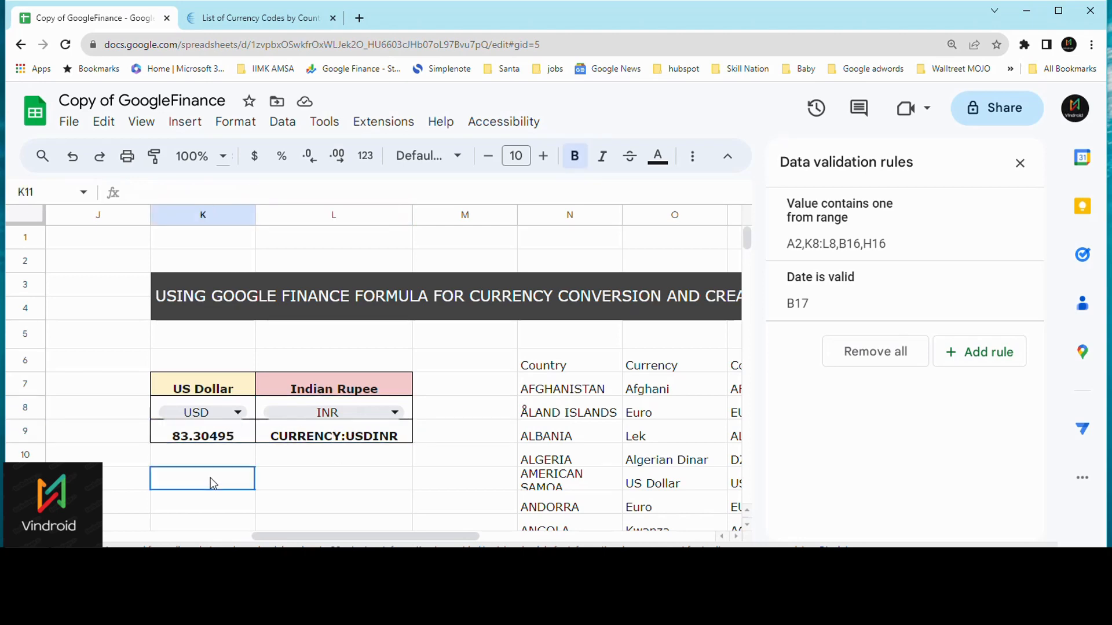
left_click(134, 192)
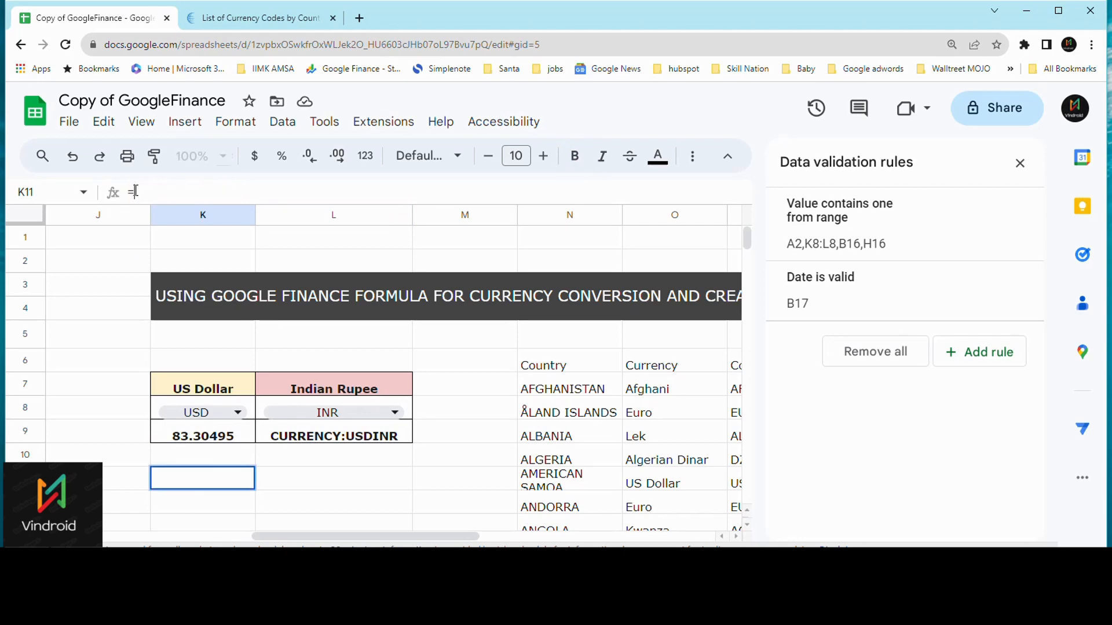
type("=GOO")
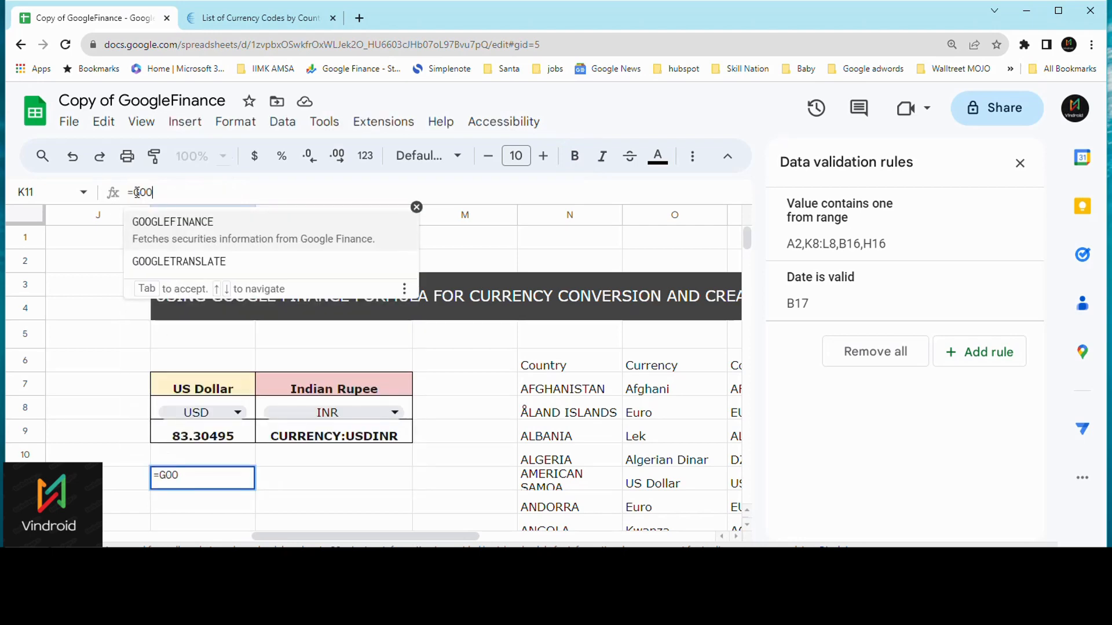
left_click(174, 221)
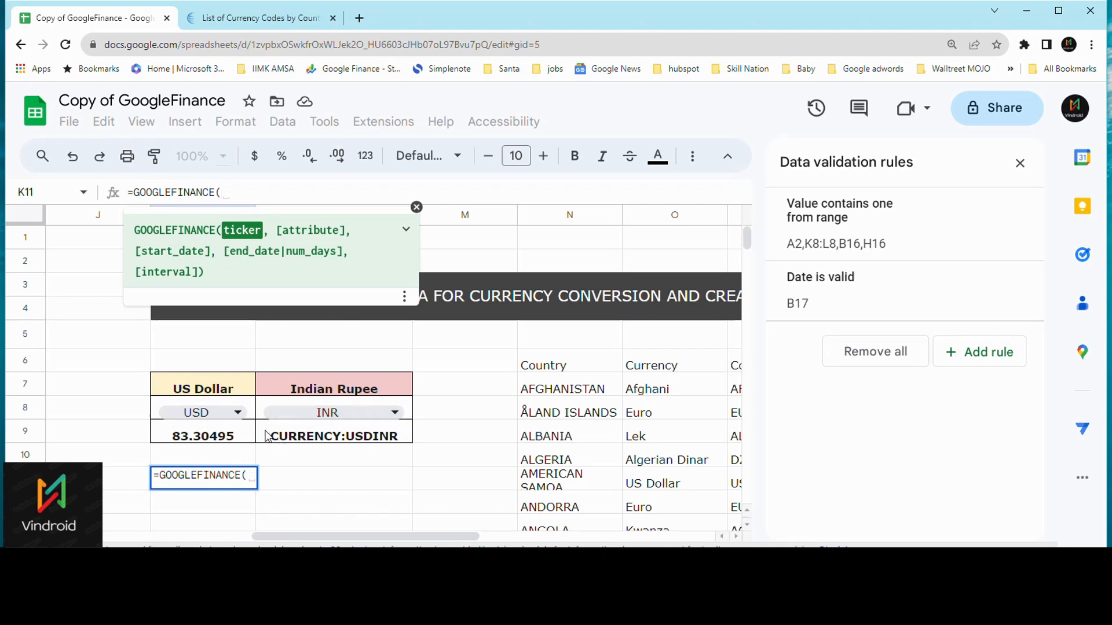
left_click(262, 437)
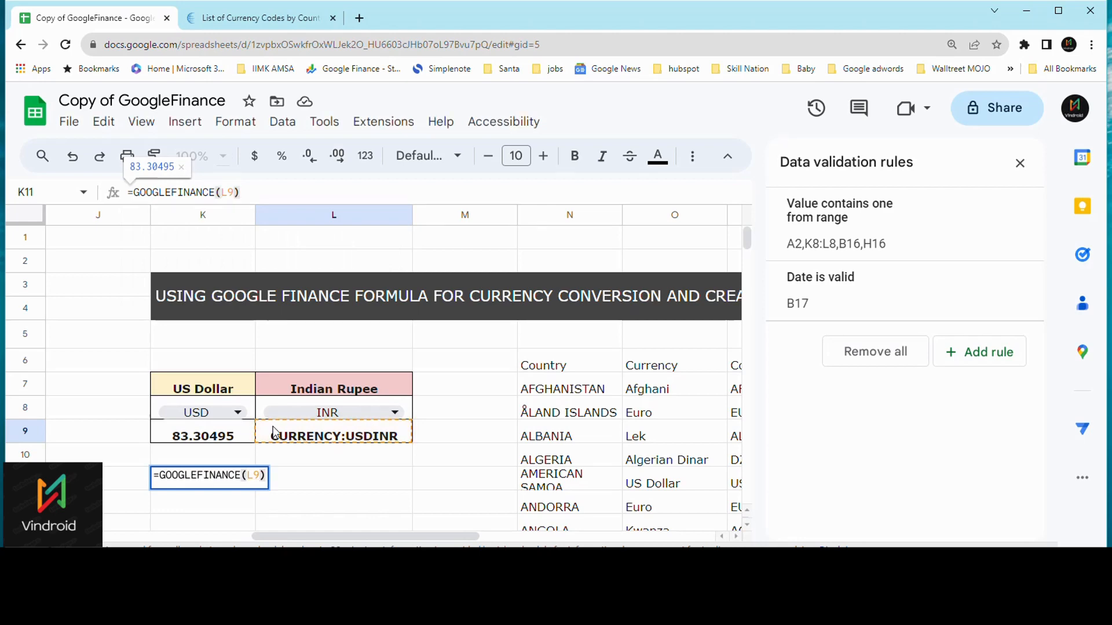
key("Return")
Review the GOOGLEFINANCE formula in K11 and clear the cell
double_click(227, 481)
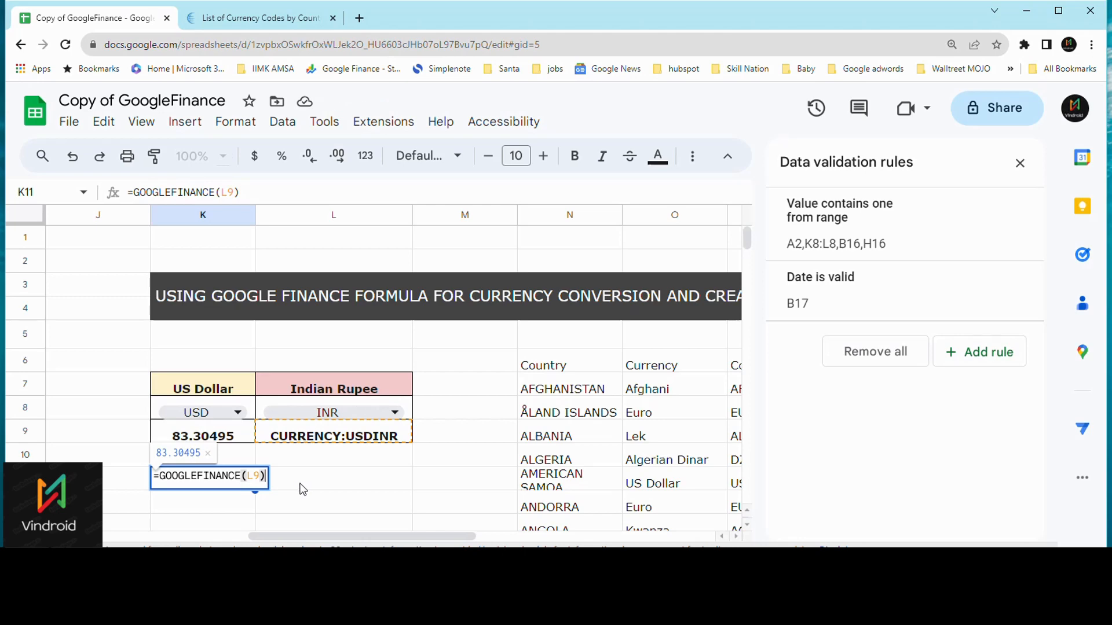
key("Escape")
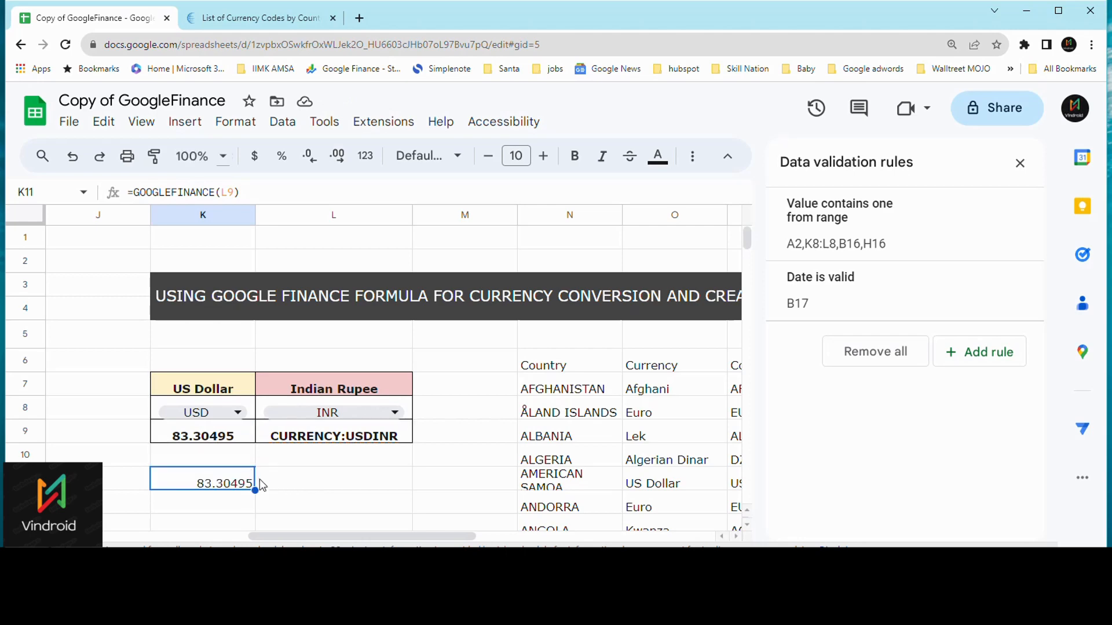
key("Delete")
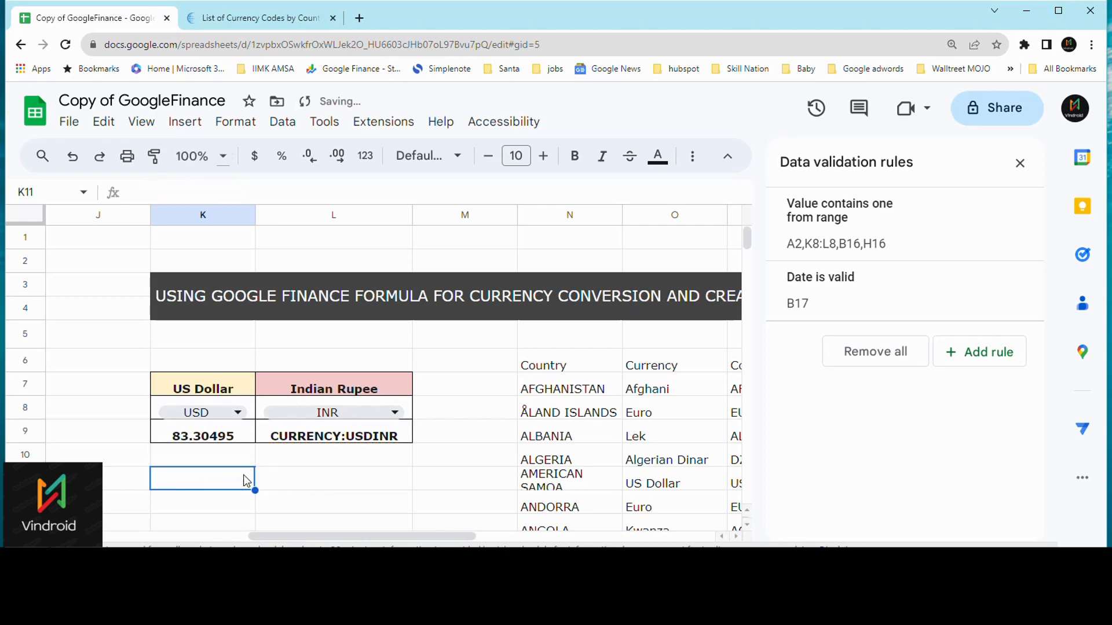
Examine the "CURRENCY:" text and the K8 and L8 references in the L9 formula, leaving the formula as it is
left_click(310, 430)
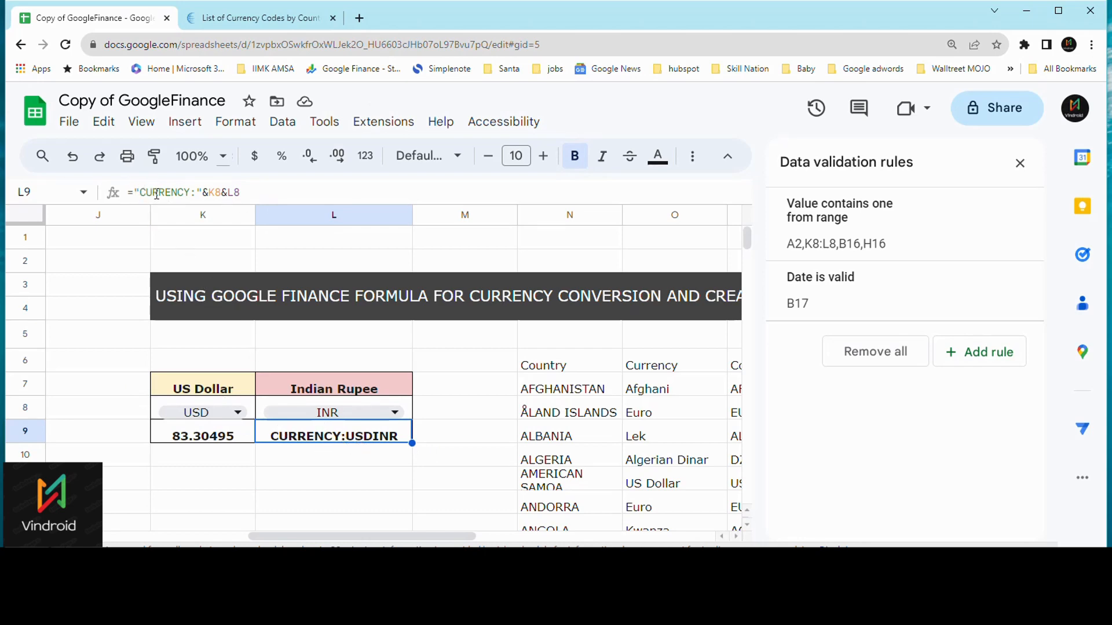
left_click_drag(137, 193, 198, 195)
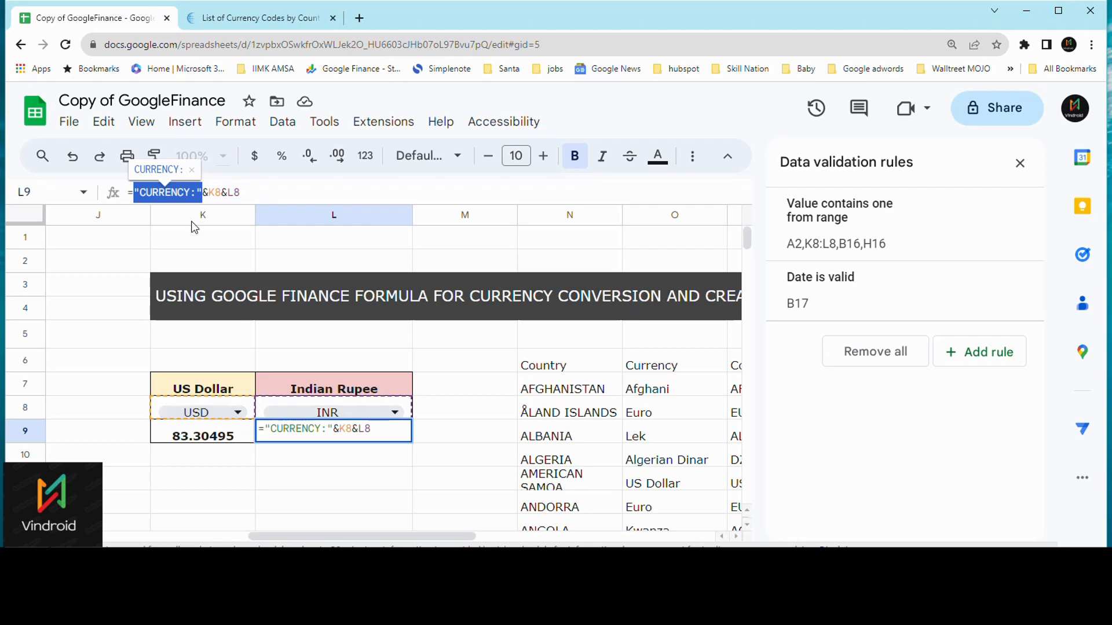
left_click(243, 194)
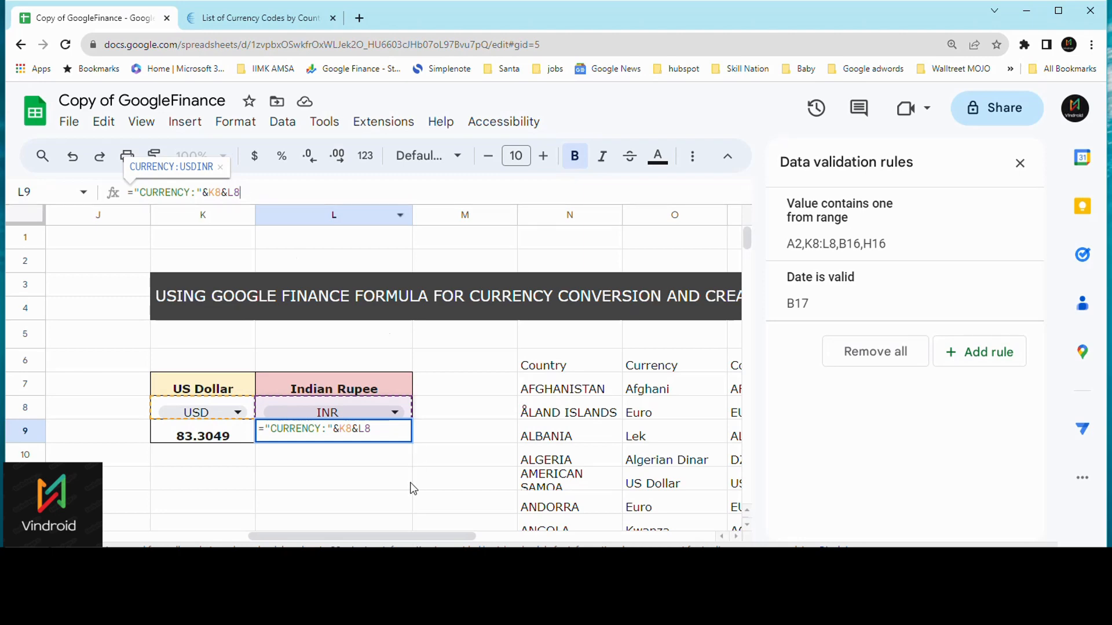
key("Return")
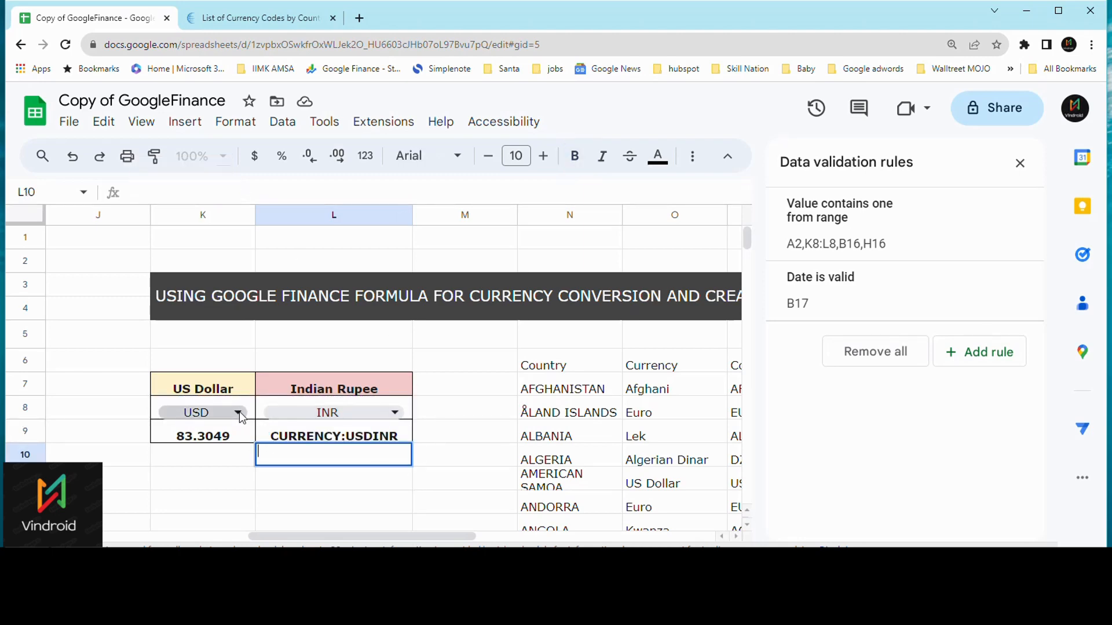
Try EUR as the target currency in the L8 dropdown and settle on BDT
left_click(394, 413)
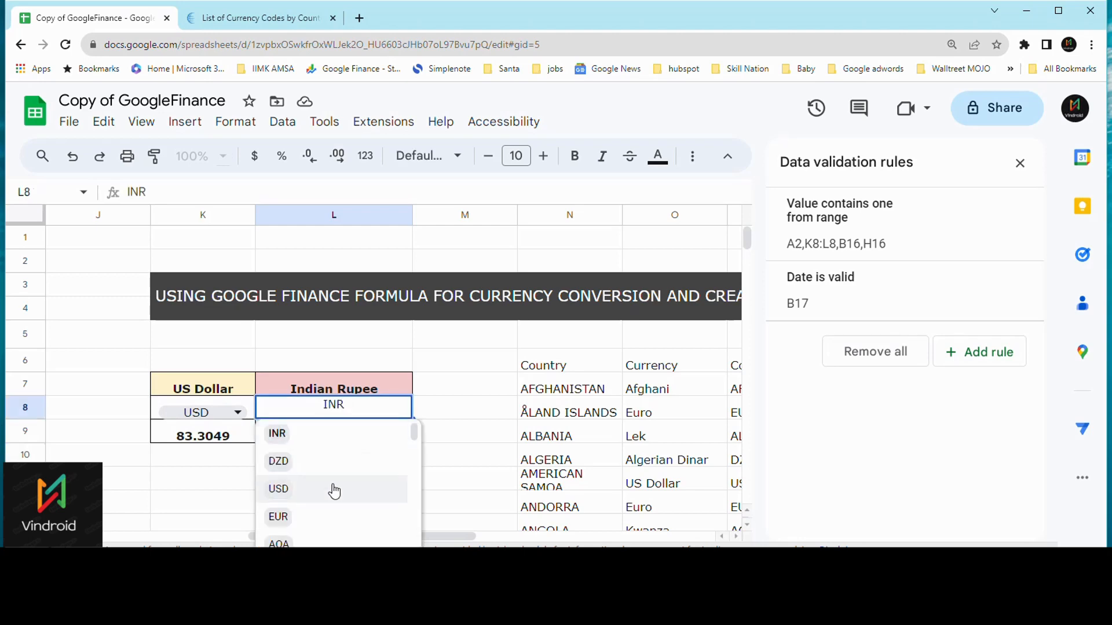
left_click(322, 519)
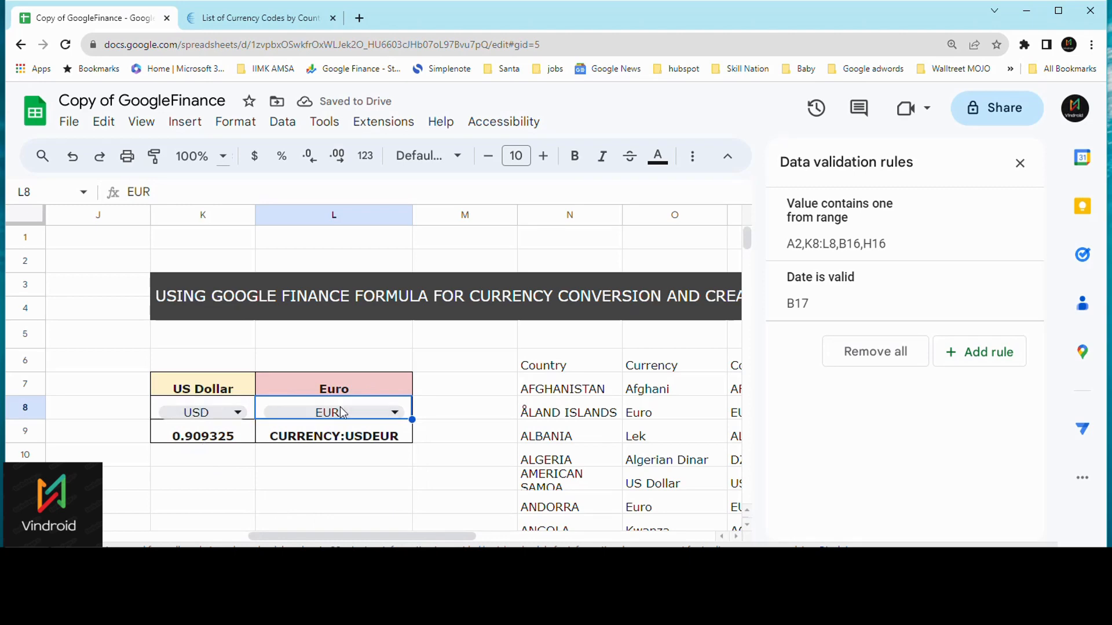
left_click(396, 421)
scroll(360, 522, "down", 5)
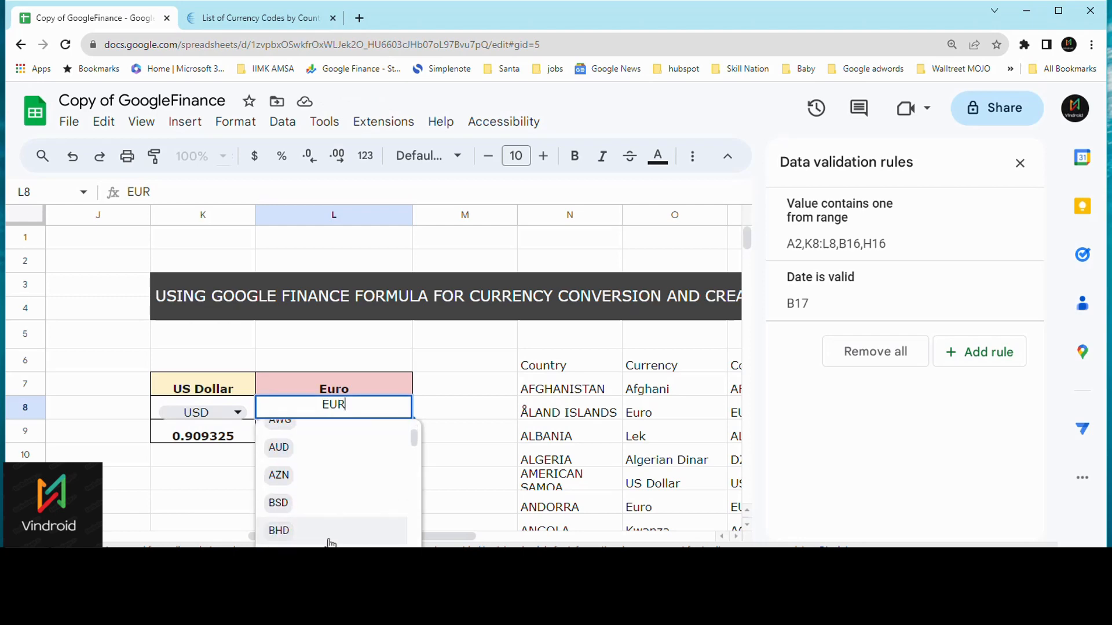
left_click(330, 558)
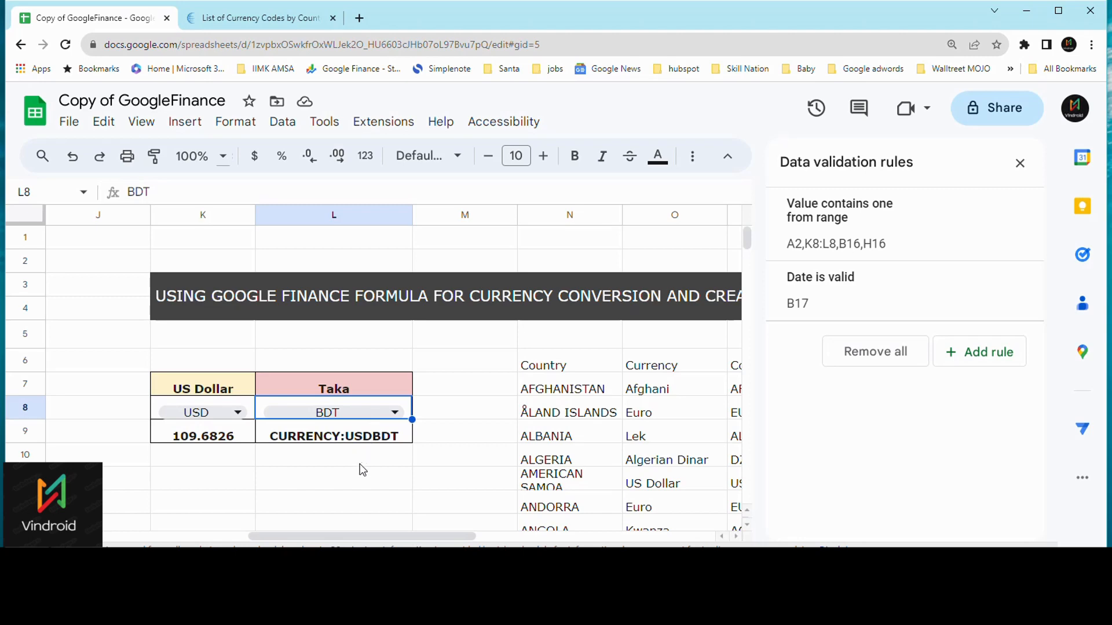
Inspect the exchange rate cell K9 and the currency pair formula in L9 for the USD to BDT conversion
scroll(357, 463, "down", 1)
scroll(356, 461, "up", 1)
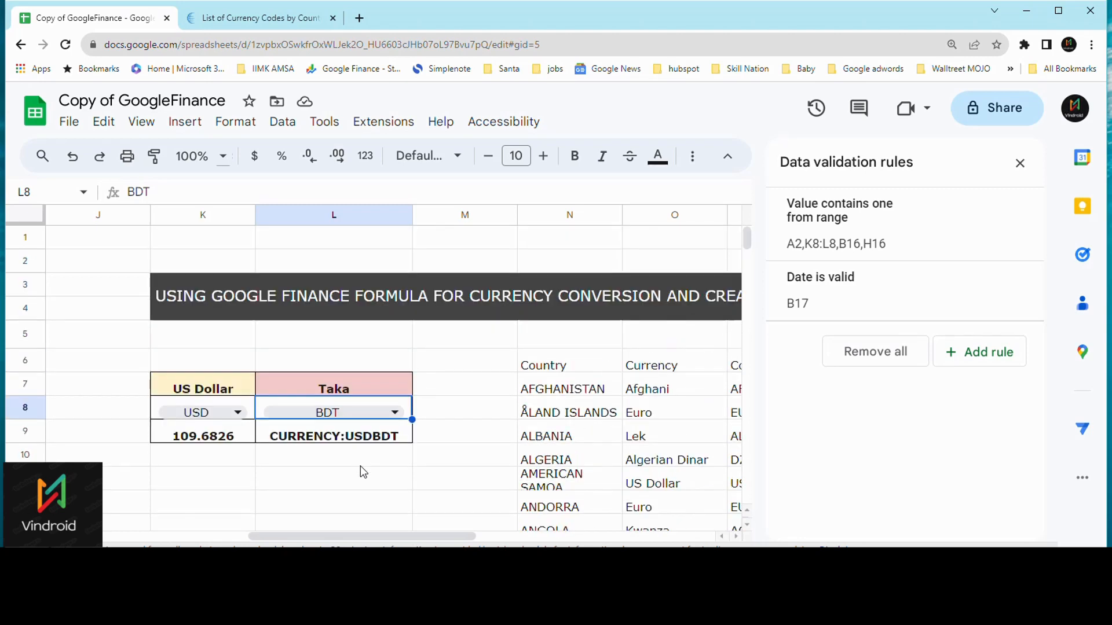
left_click_drag(376, 534, 402, 514)
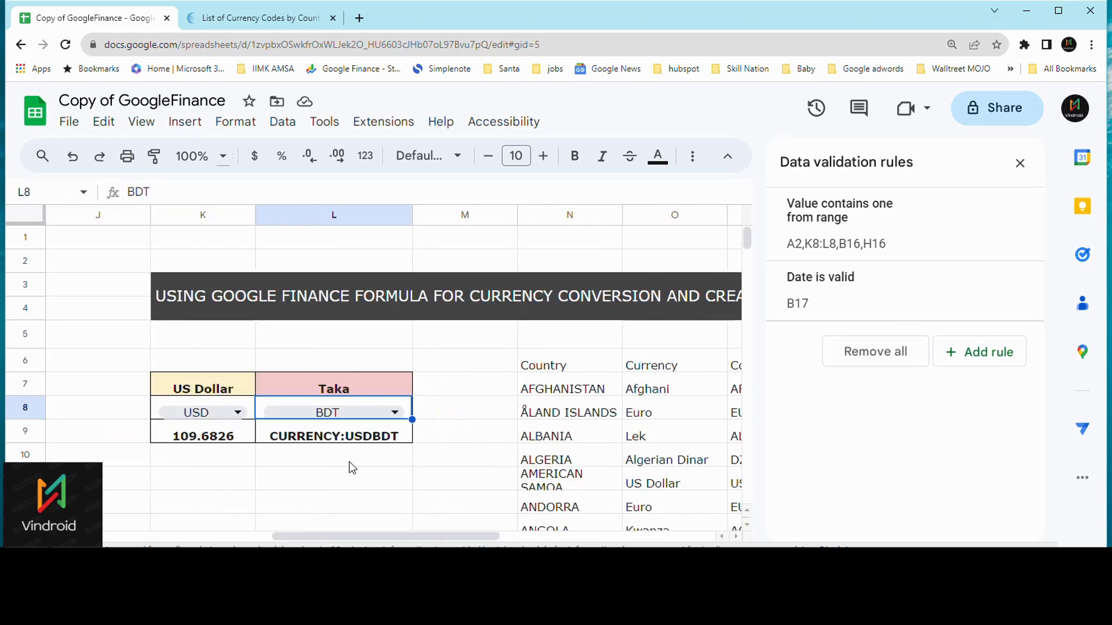
left_click(350, 461)
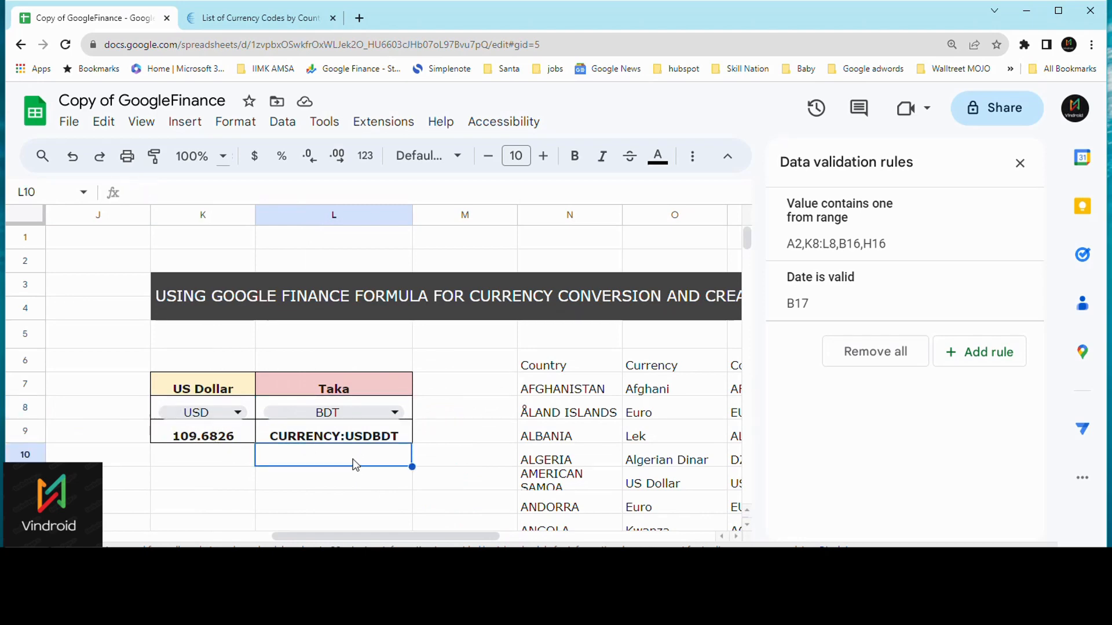
left_click(233, 440)
left_click(308, 428)
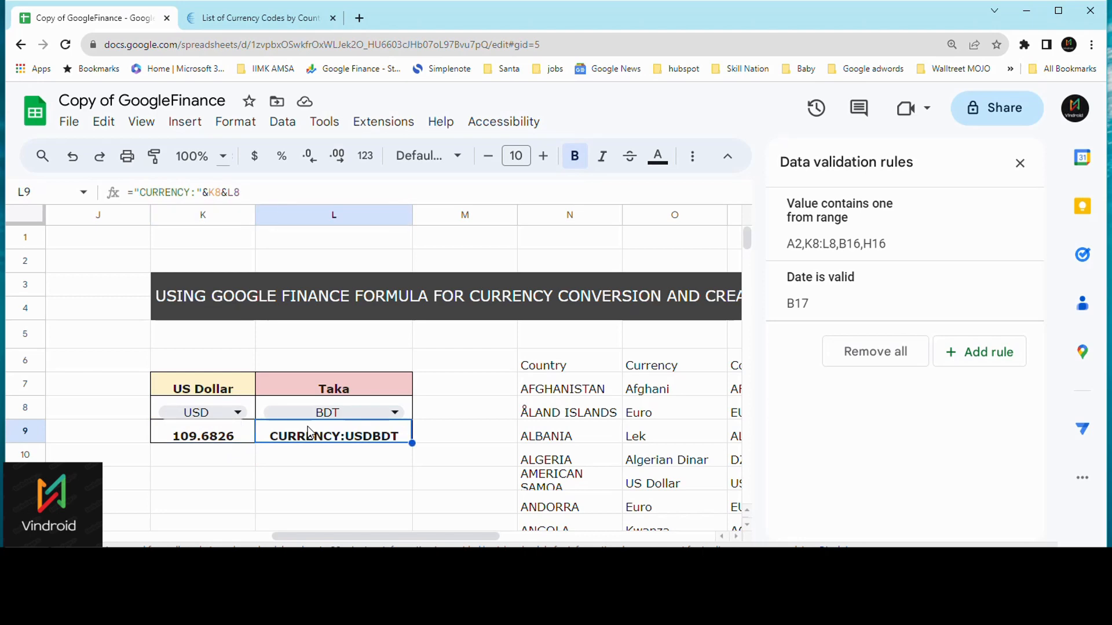
left_click(315, 463)
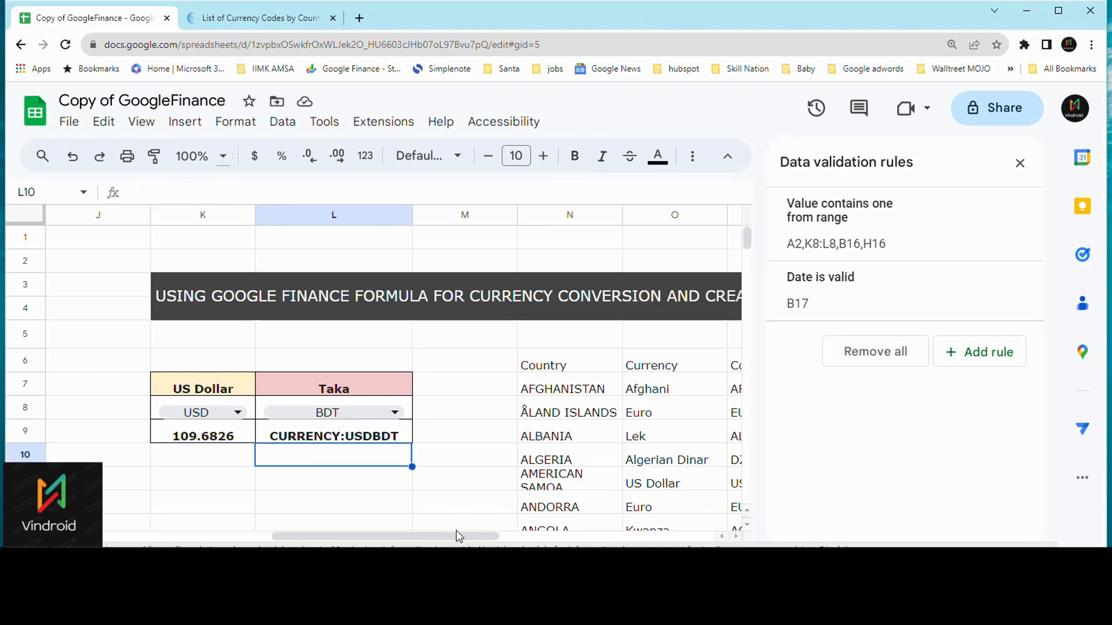
Look over the currency trend table at the start of the sheet and examine the SPARKLINE formula in B6
left_click_drag(457, 535, 313, 534)
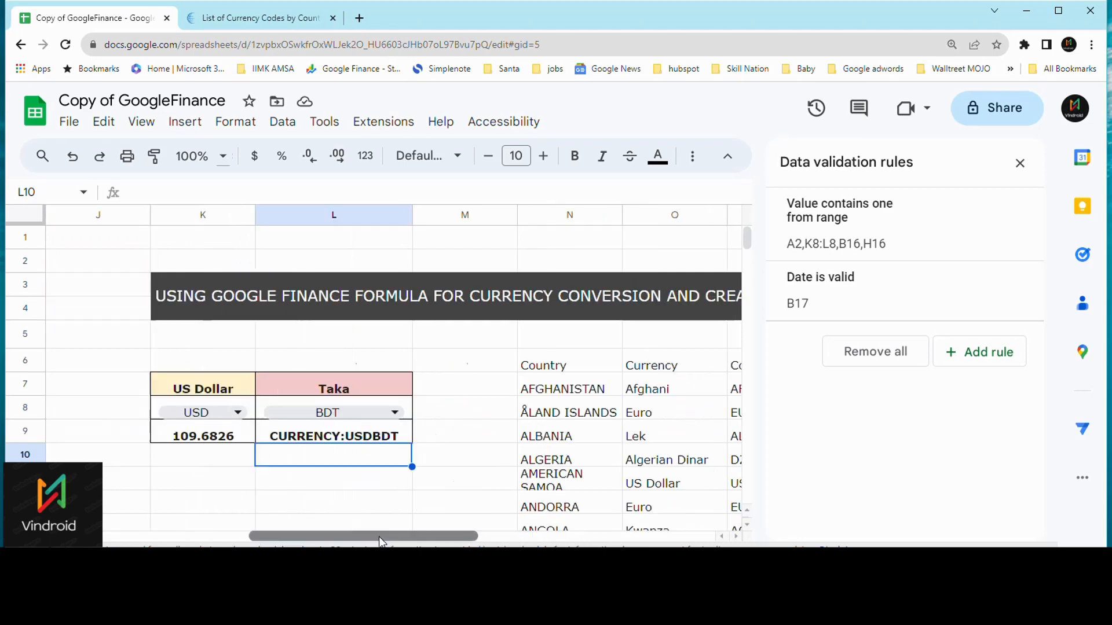
left_click_drag(383, 542, 232, 538)
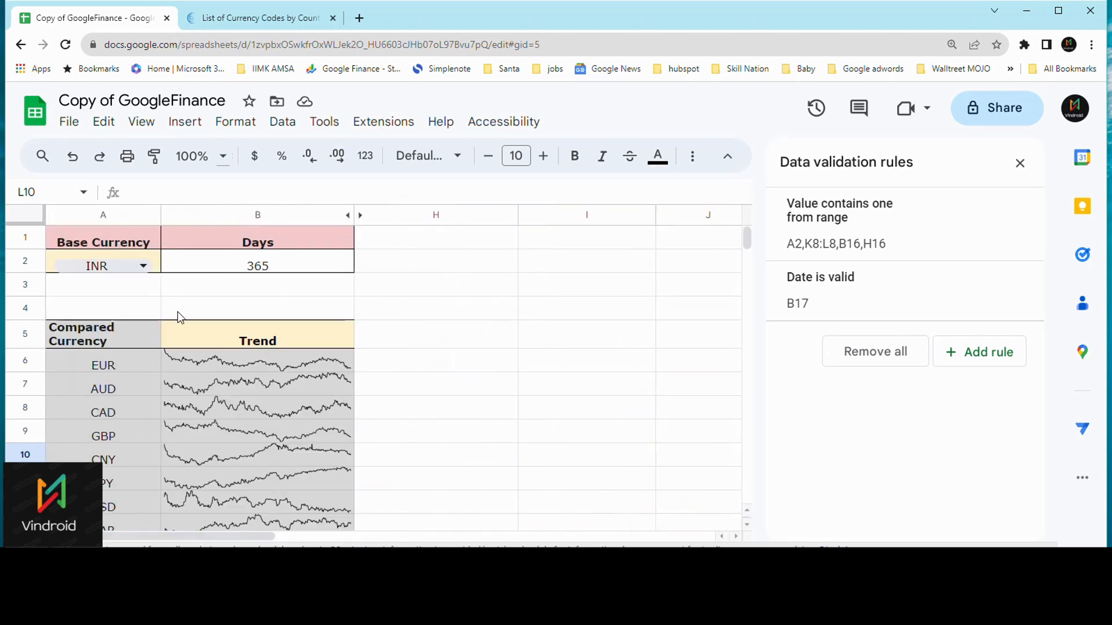
scroll(177, 312, "down", 2)
scroll(169, 312, "up", 2)
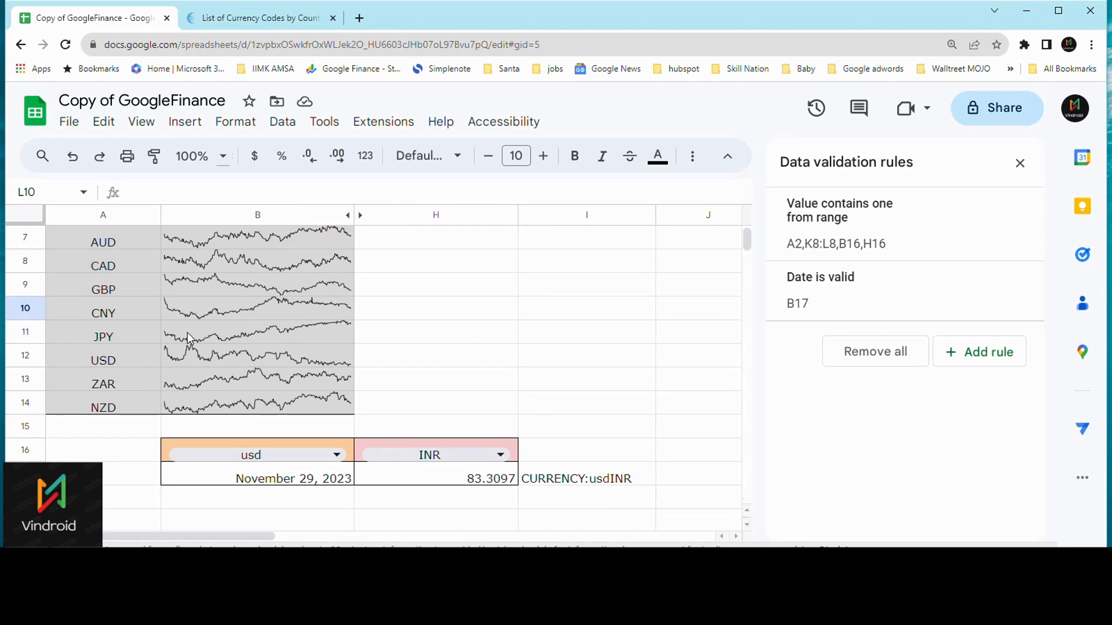
scroll(188, 336, "up", 2)
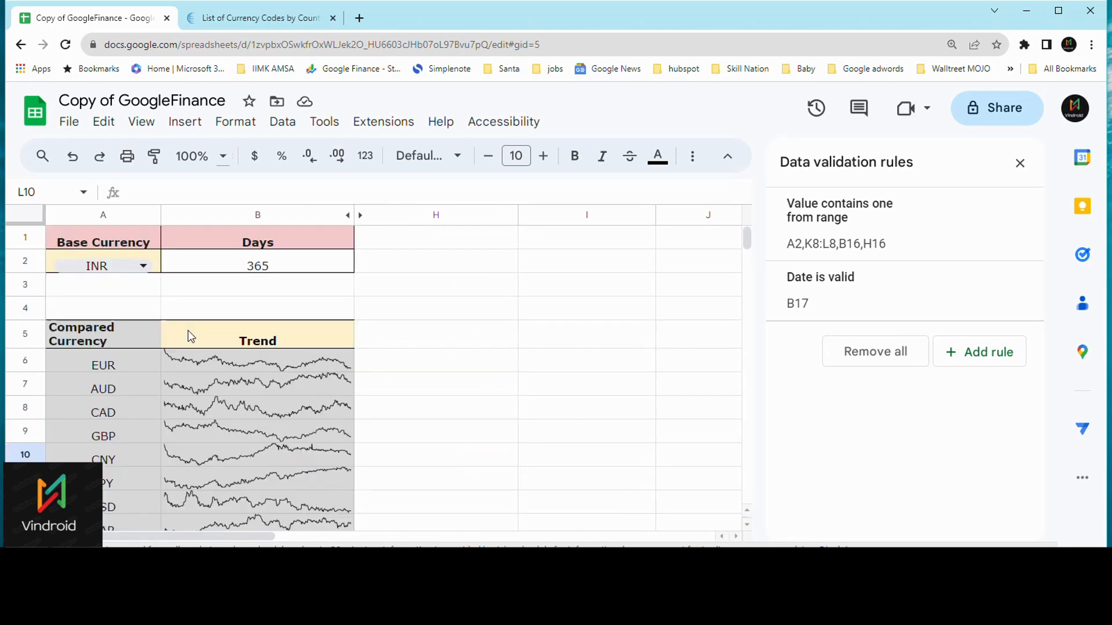
left_click(211, 361)
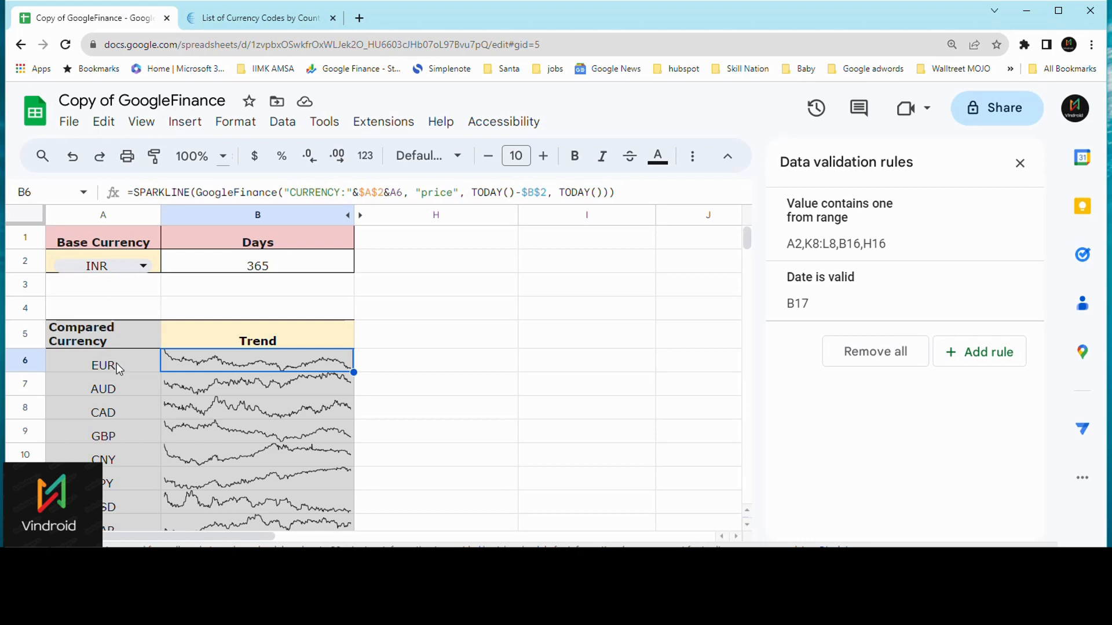
Check the Days value in B2 against the SPARKLINE trend formula in B6
left_click(274, 261)
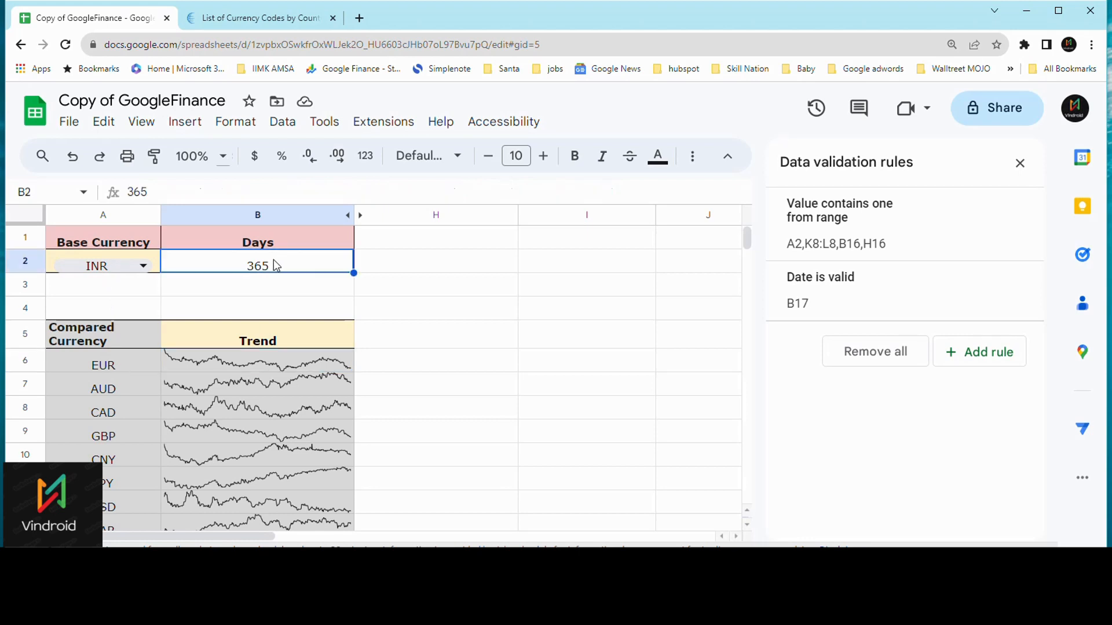
left_click(235, 381)
left_click(173, 359)
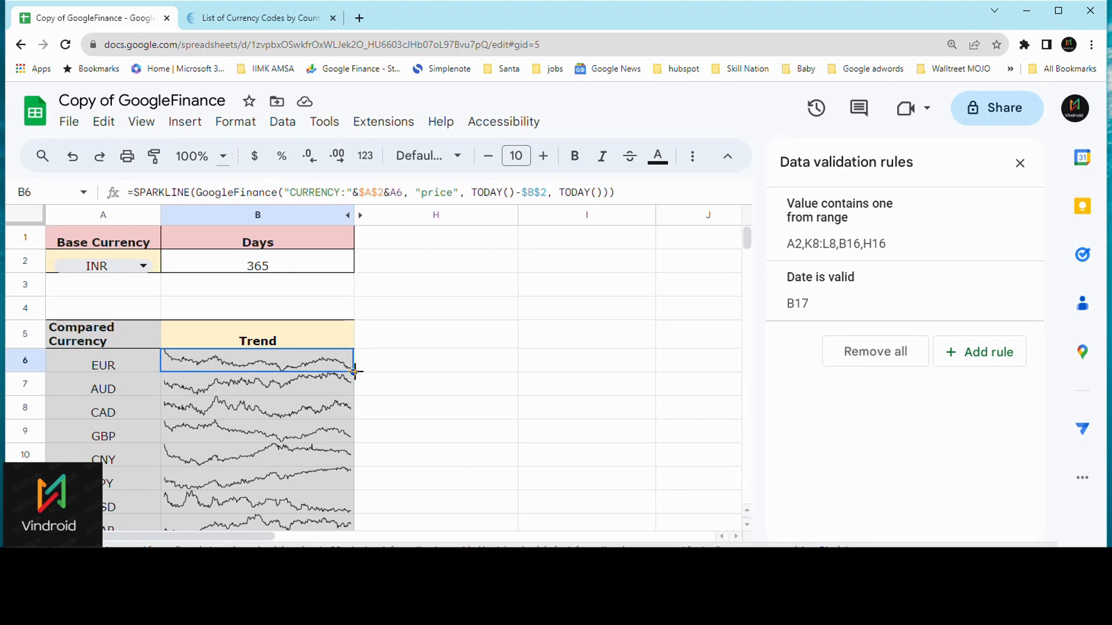
left_click(153, 263)
left_click(193, 264)
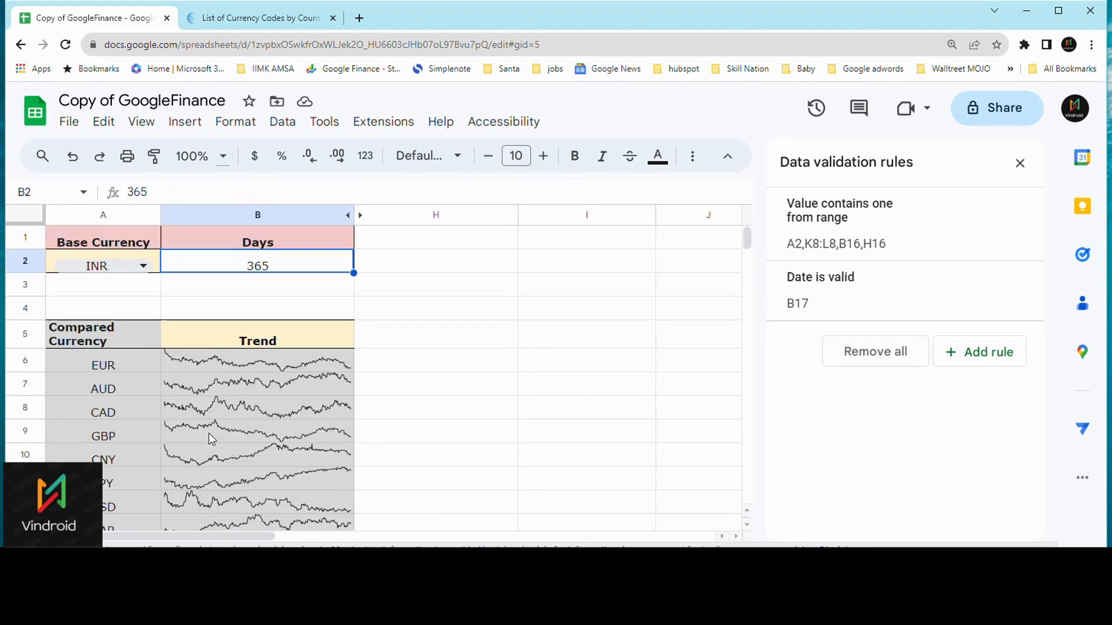
left_click(197, 359)
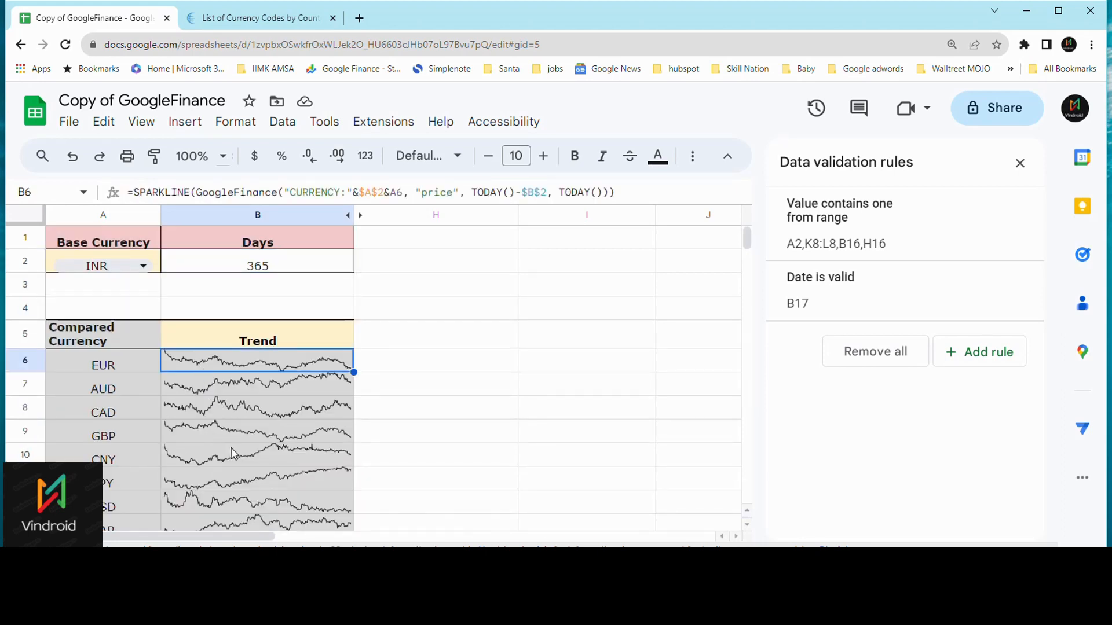
Inspect the GBP and USD rows of the trend table in relation to the base currency in A2
left_click(203, 429)
left_click(114, 431)
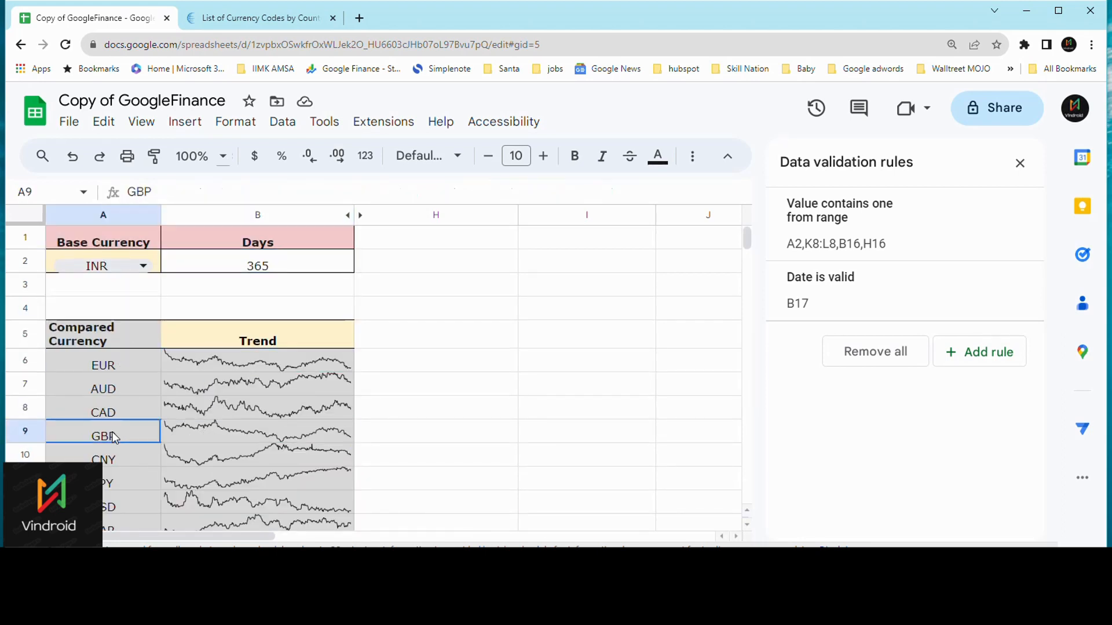
left_click(122, 258)
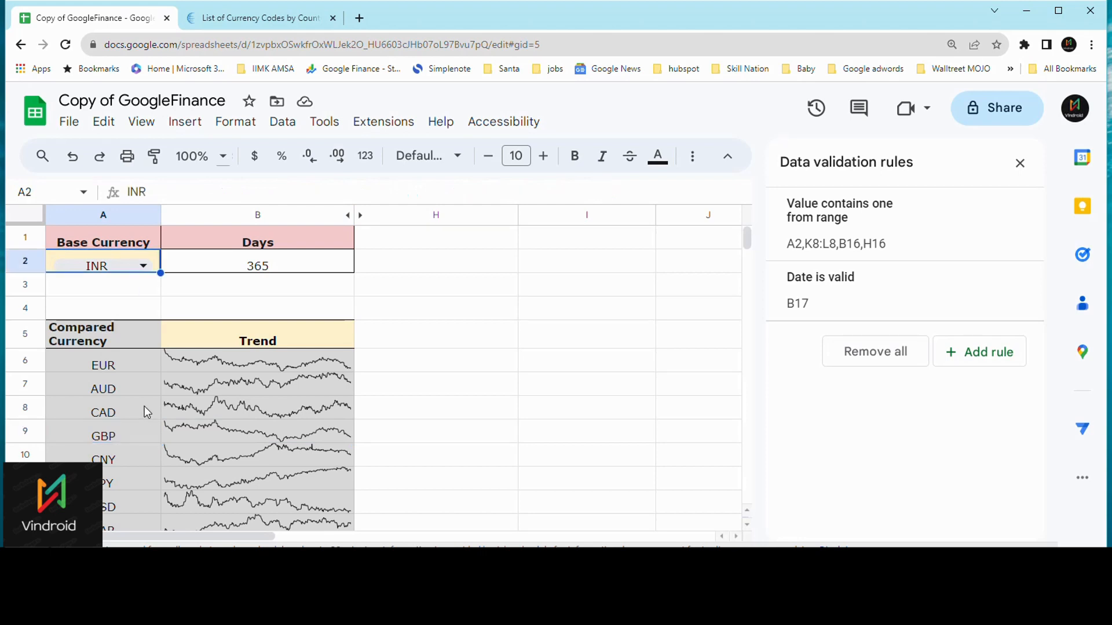
left_click(134, 433)
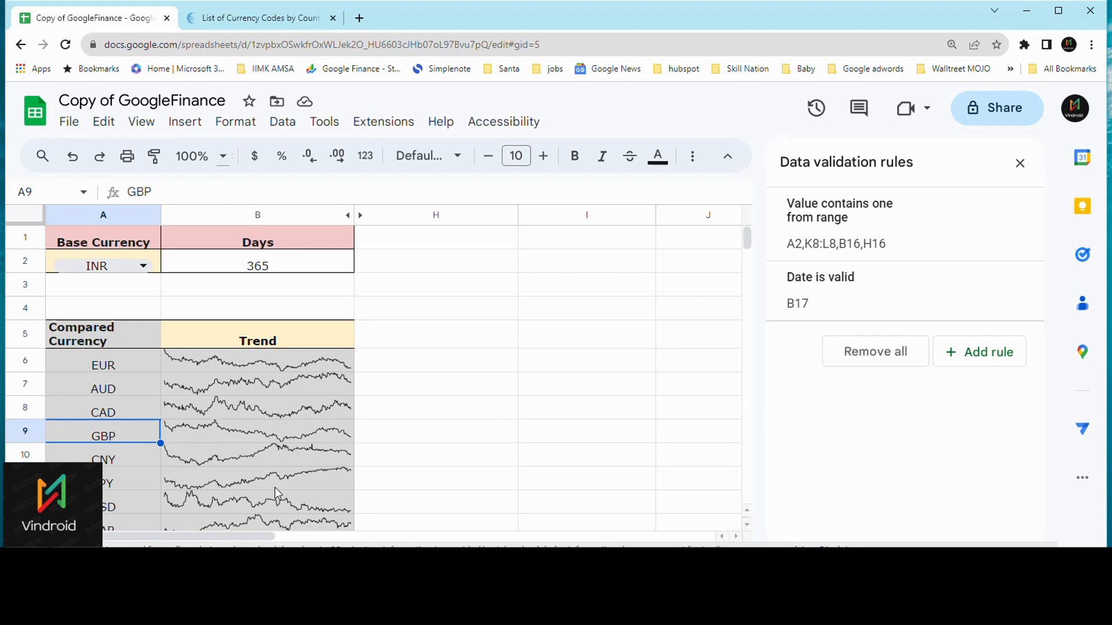
left_click(120, 505)
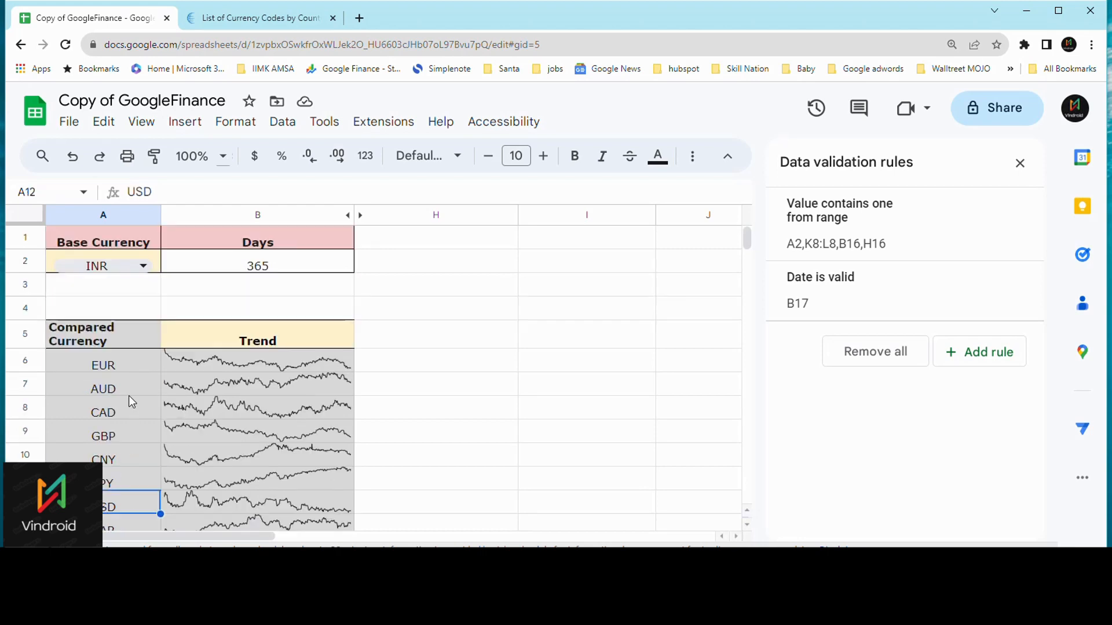
scroll(128, 395, "down", 1)
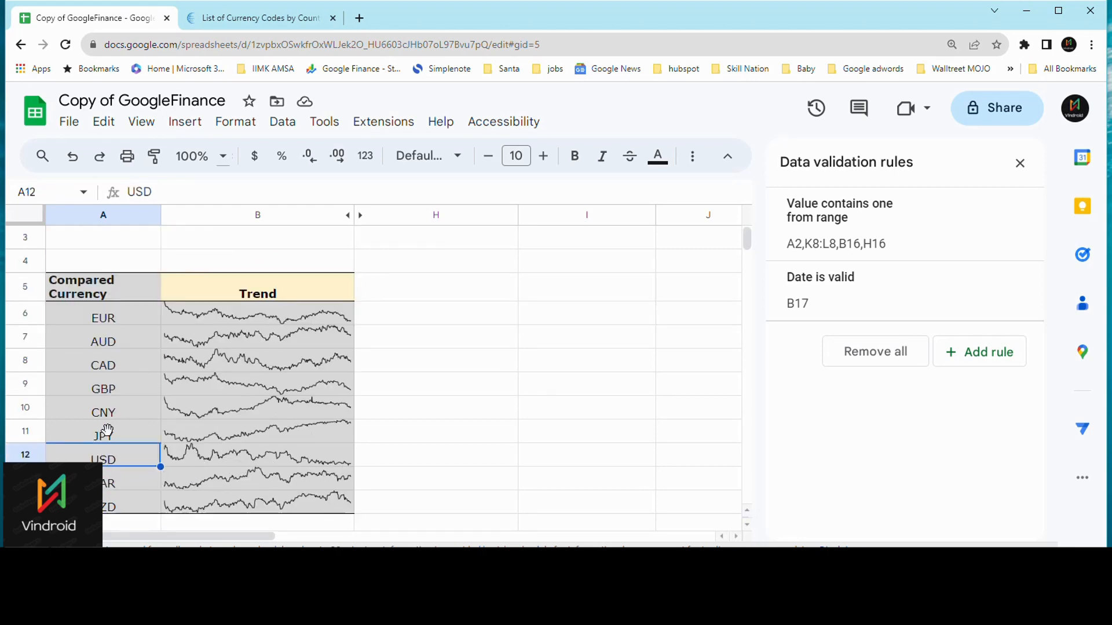
Set the Days value in B2 to 10 to shorten the period covered by the trend lines
scroll(104, 423, "up", 1)
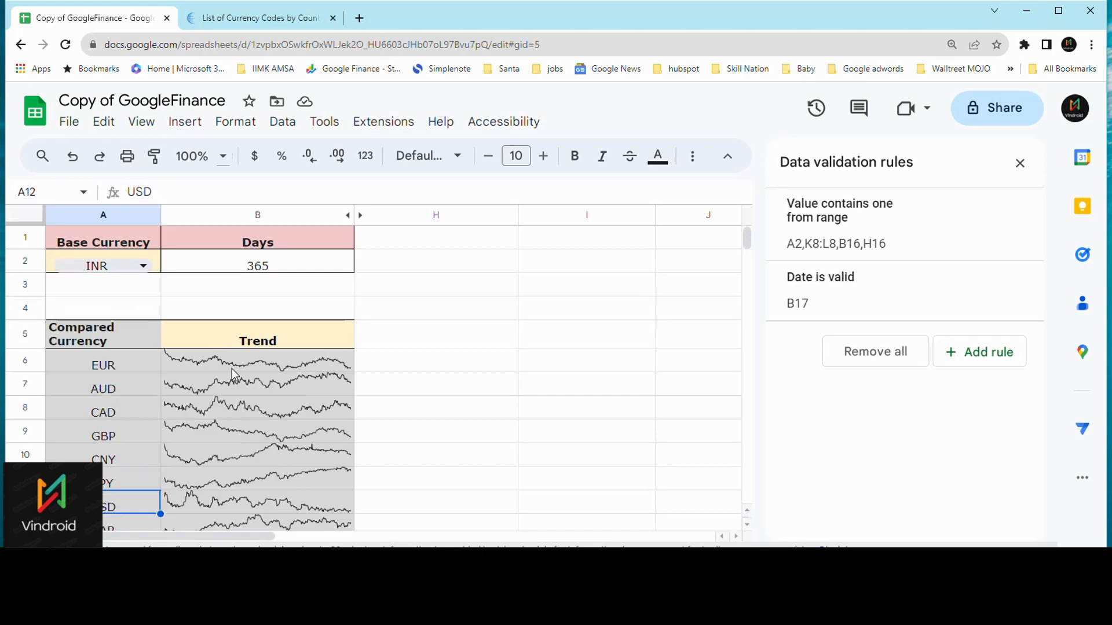
left_click(237, 407)
left_click(256, 269)
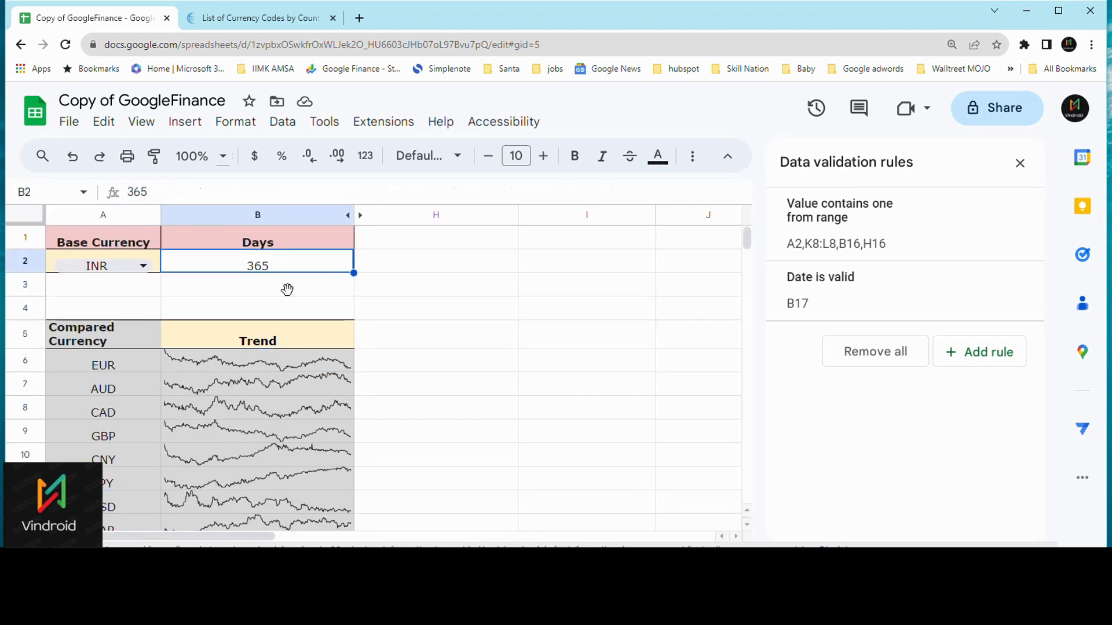
type("10")
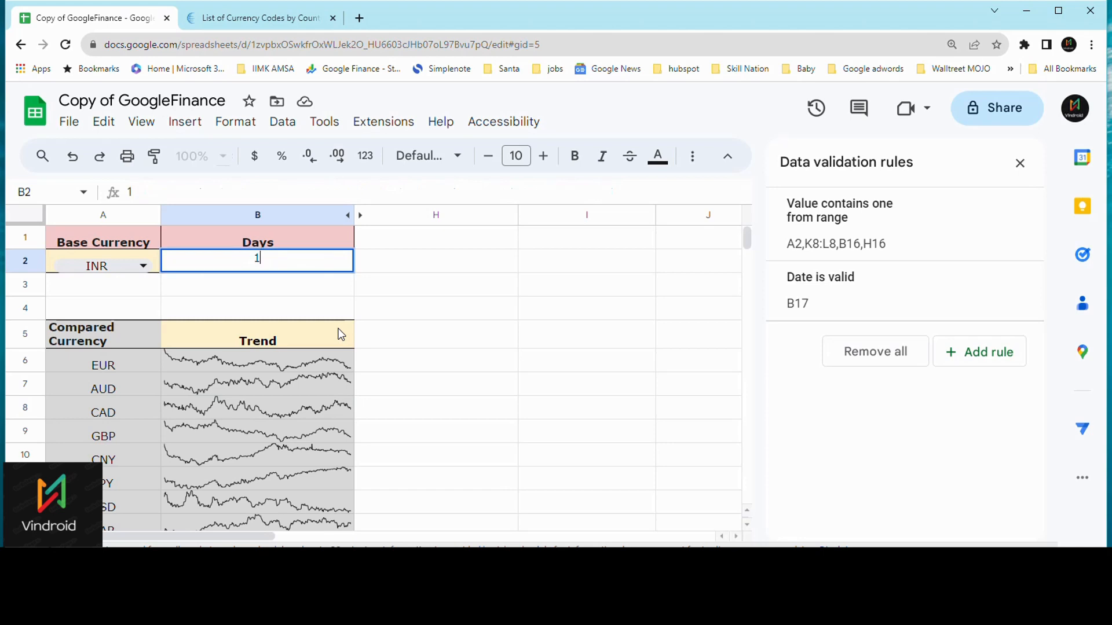
left_click(372, 382)
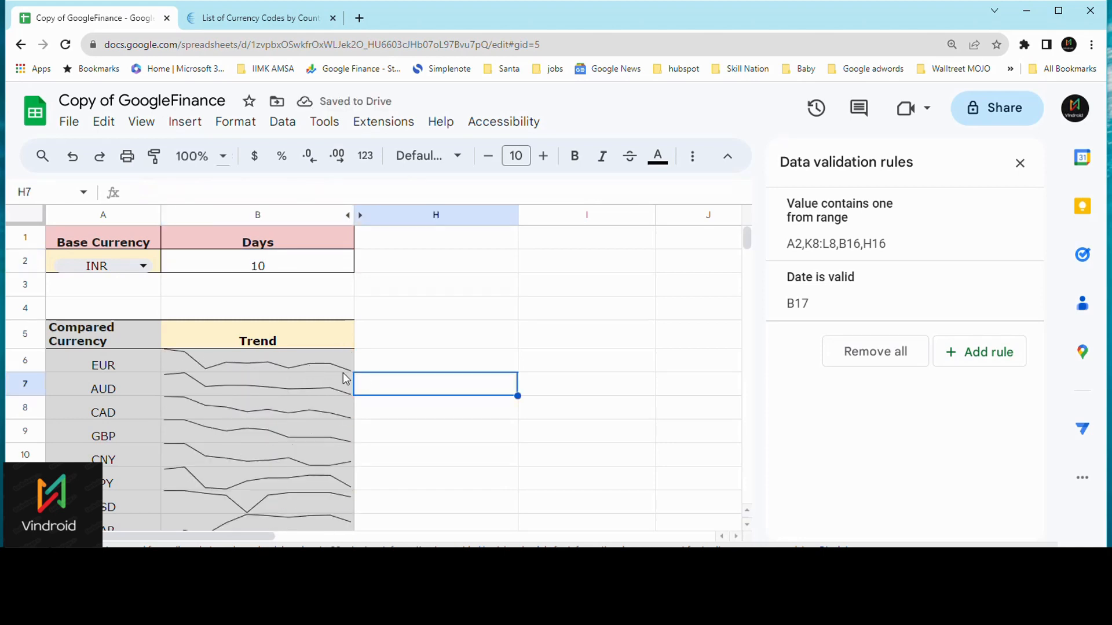
Set the Days value in B2 to 30 and look over the trend lines of the compared currencies
left_click(282, 266)
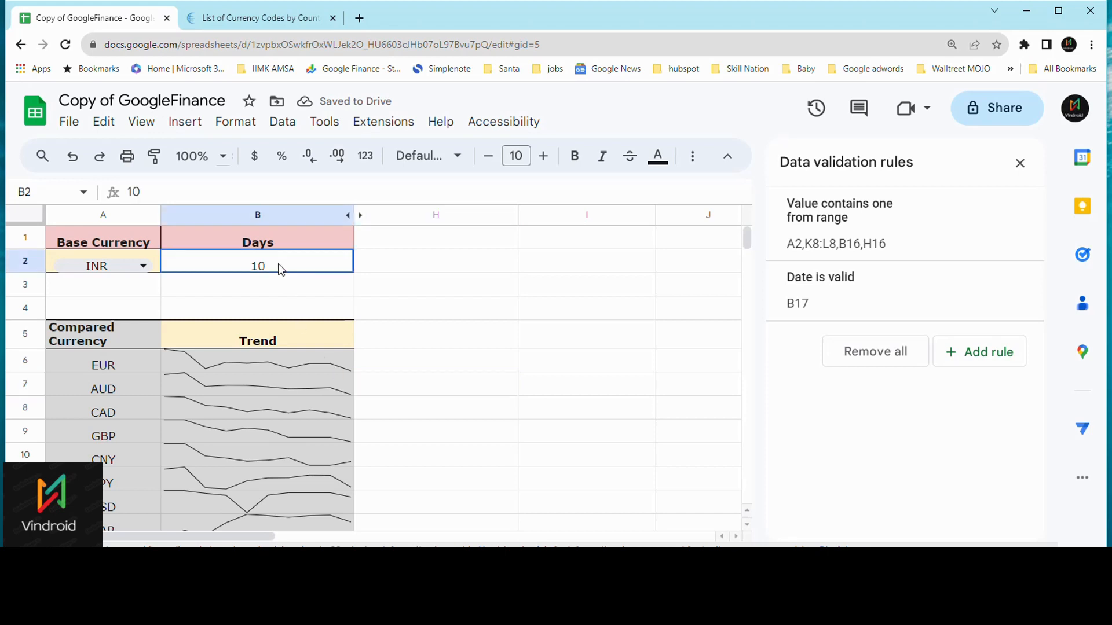
type("30")
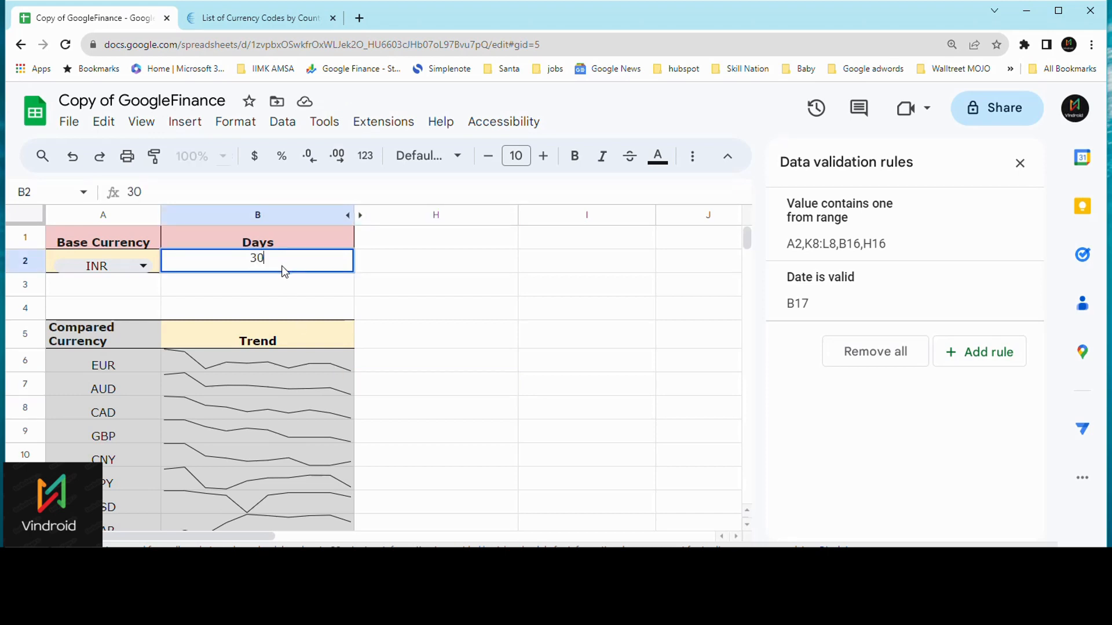
key("Return")
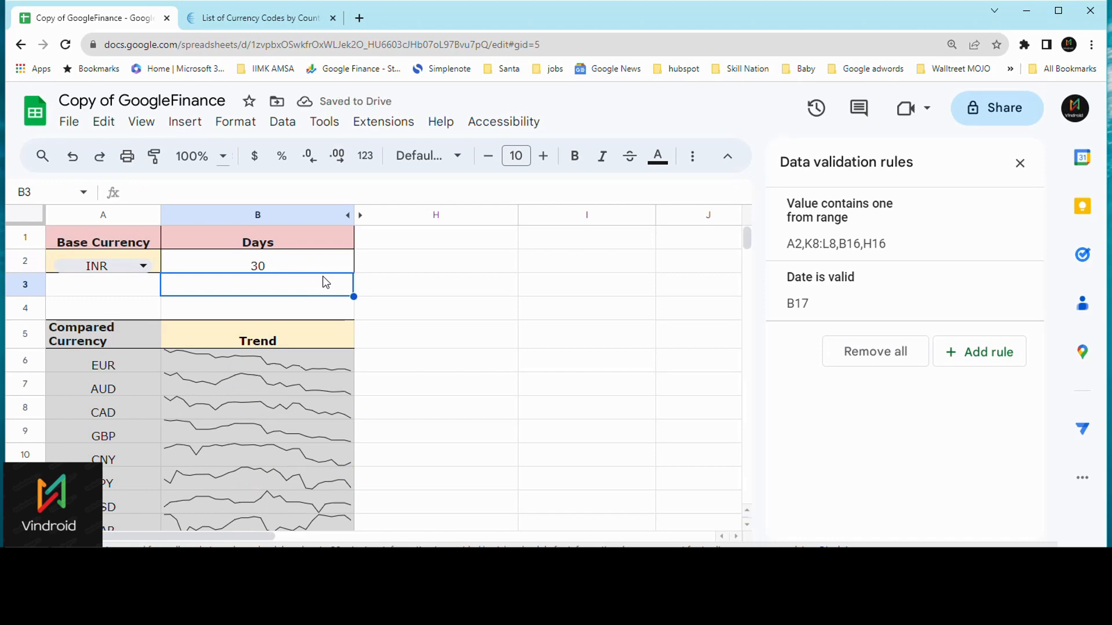
scroll(325, 275, "down", 2)
scroll(325, 275, "up", 2)
Copy the formula text from A20 into H6 and prefix it with an equals sign: =SPARKLINE(GOOGLEFINANCE("CURRENCY:"&$A$2&A6,"PRICE",TODAY()-$B$2,TODAY()))
scroll(323, 272, "down", 4)
left_click(103, 502)
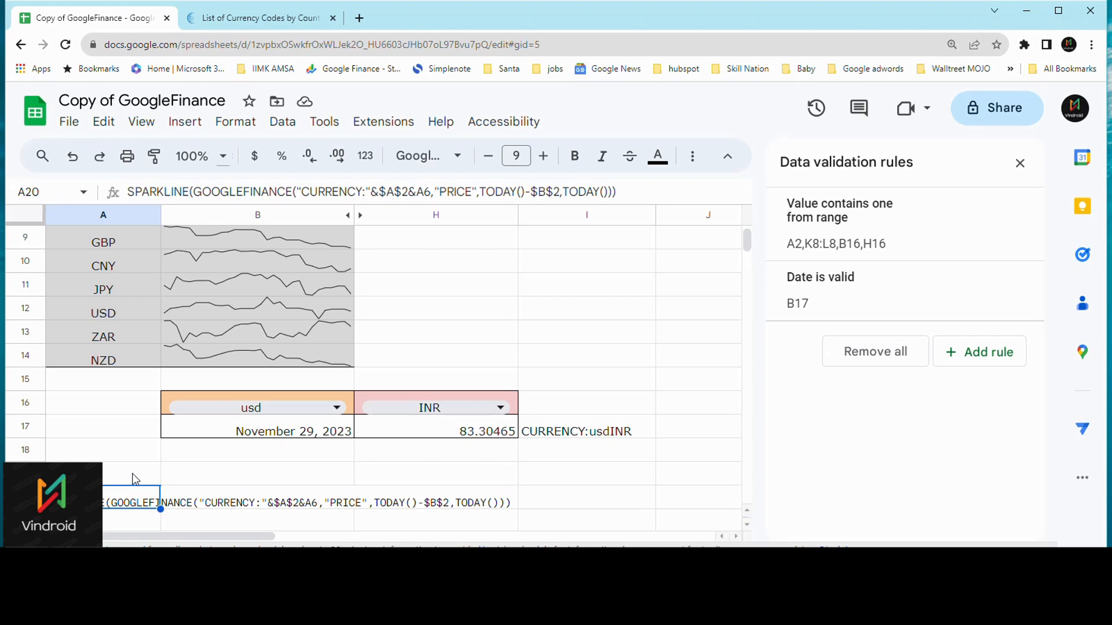
scroll(153, 462, "up", 3)
left_click(399, 368)
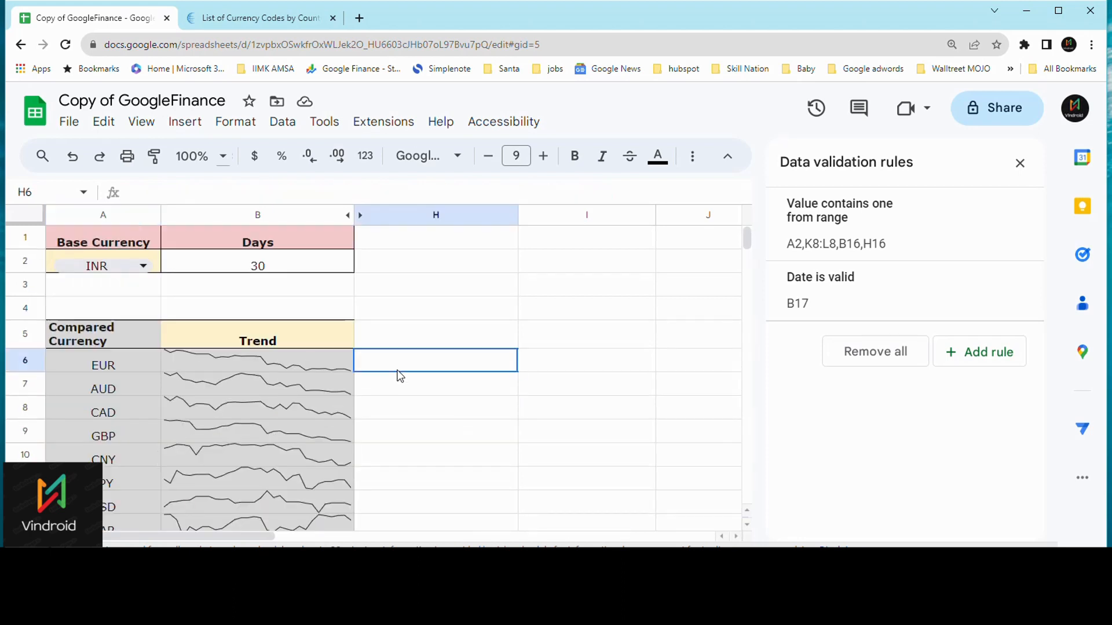
key("Return")
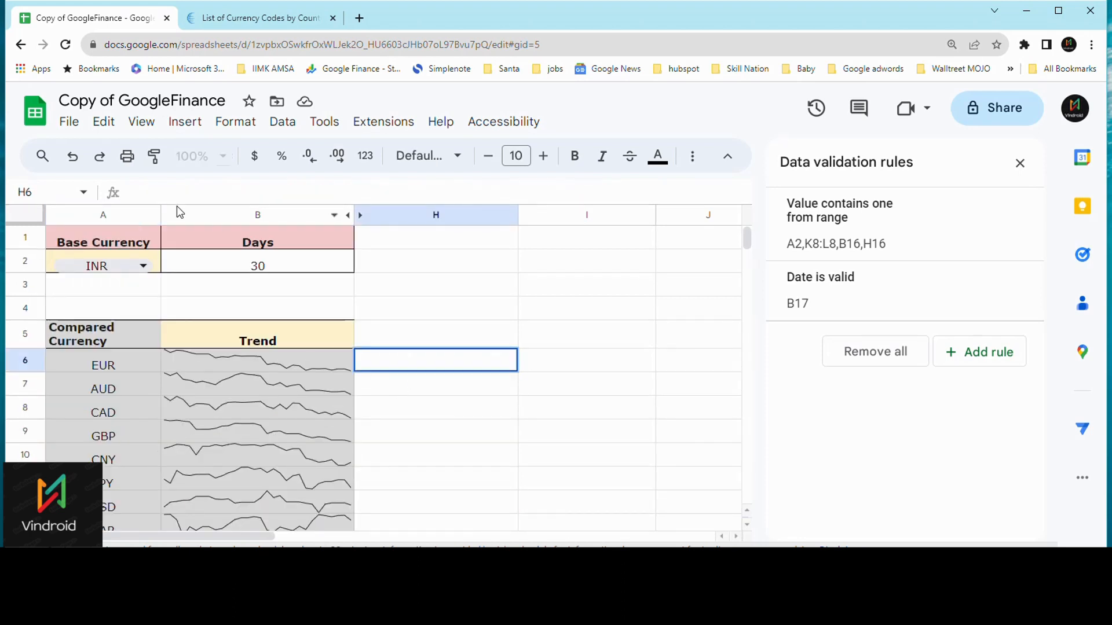
type("SPARKLINE(GOOGLEFINANCE(\"CURRENCY:\"&$A$2&A6,\"PRICE\",TODAY()-$B$2,TODAY()))")
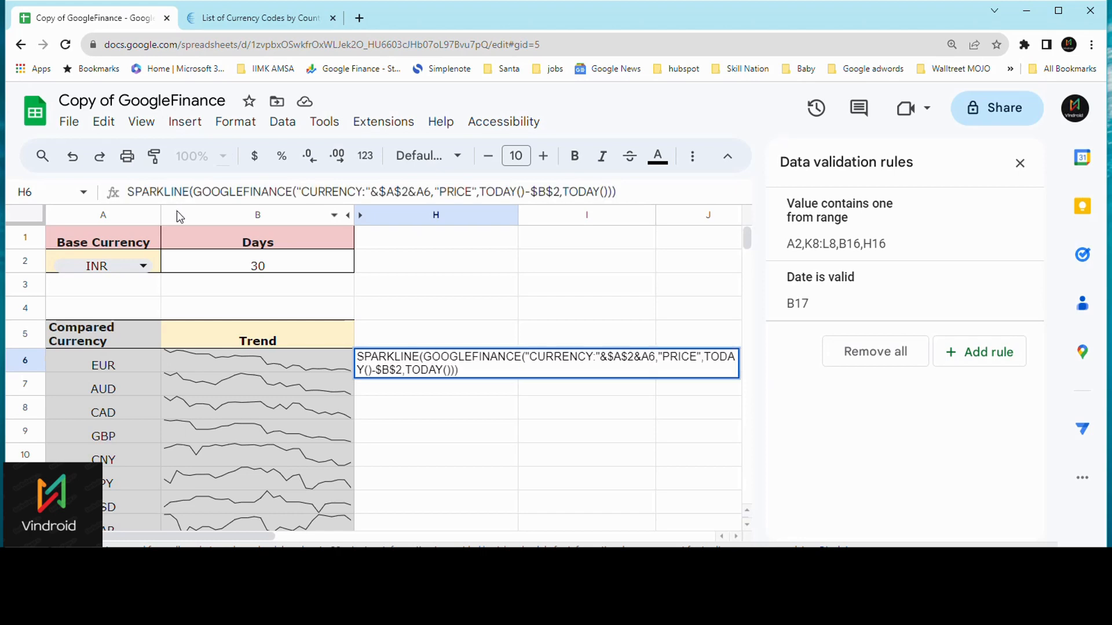
left_click(130, 193)
type("=")
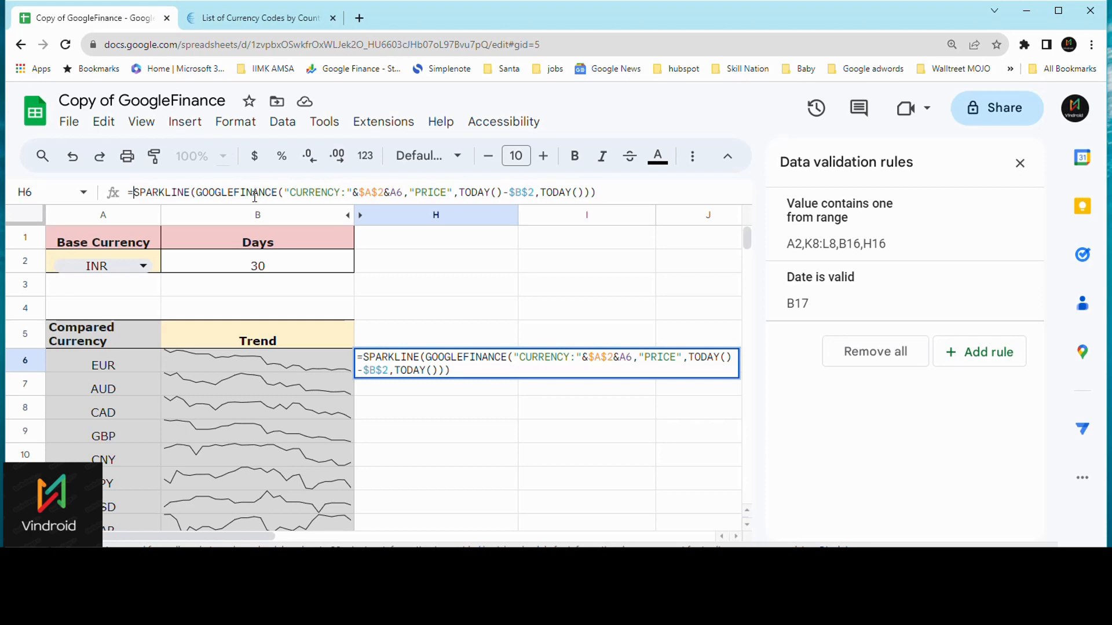
Examine the GOOGLEFINANCE ticker argument in H6, built from "CURRENCY:", the base currency in A2 and the compared currency in A6
left_click(291, 193)
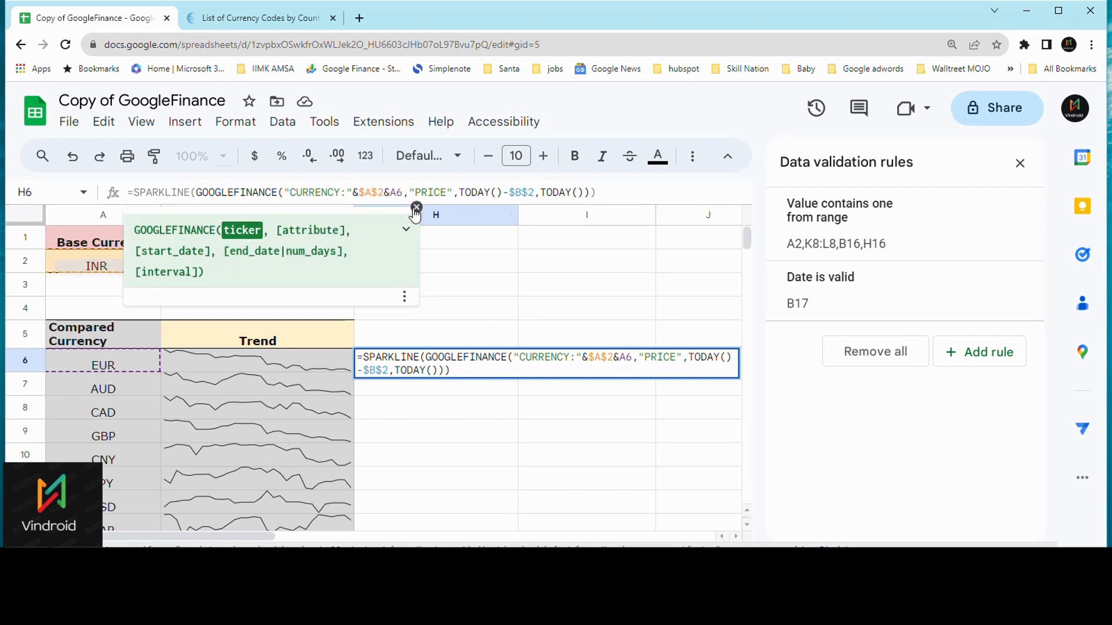
left_click(416, 207)
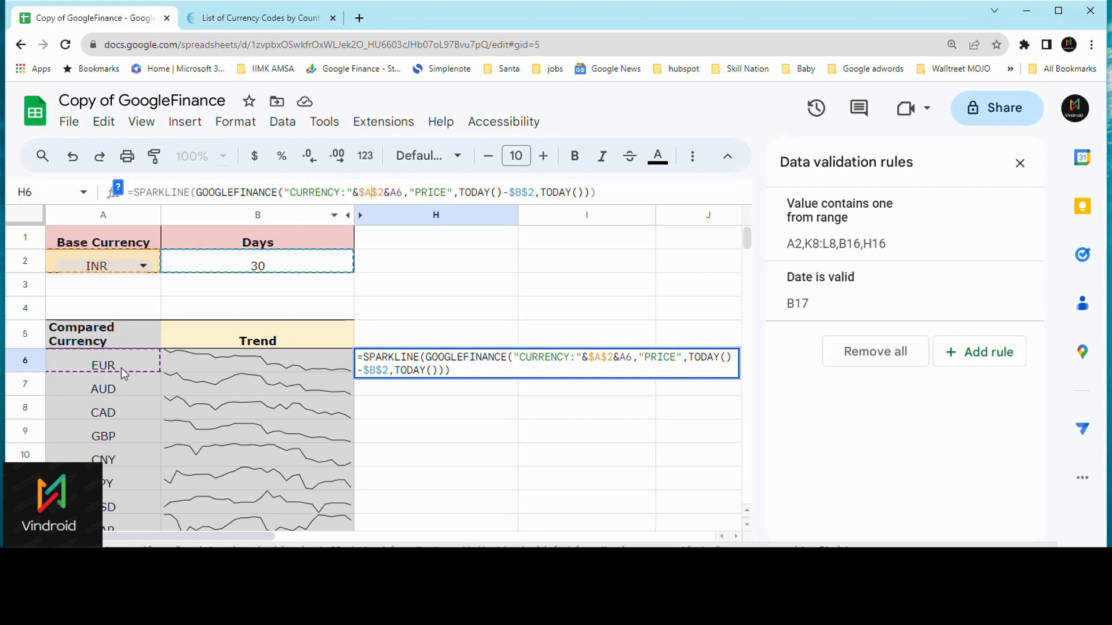
left_click(405, 192)
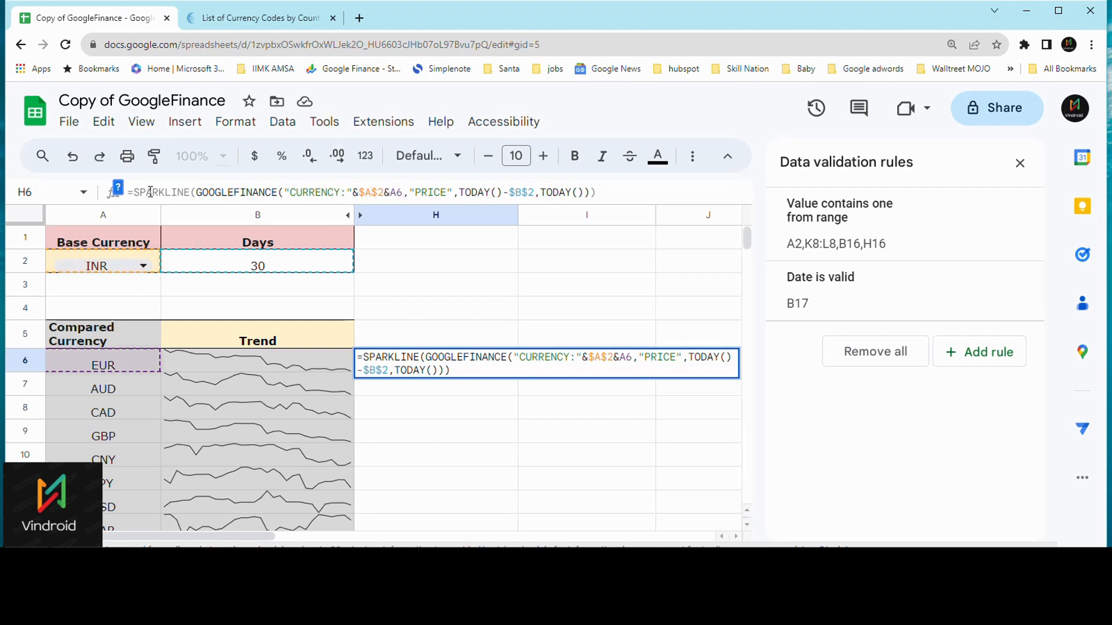
left_click(118, 188)
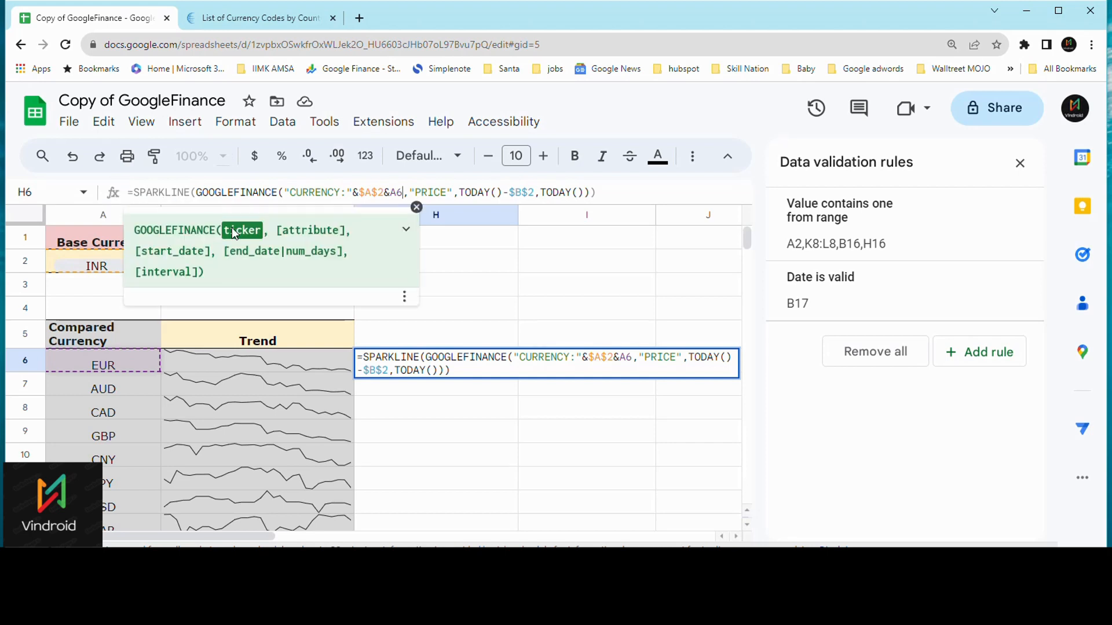
Examine the "PRICE" attribute, the start date TODAY()-$B$2 and the end date TODAY() in the H6 formula
left_click(424, 192)
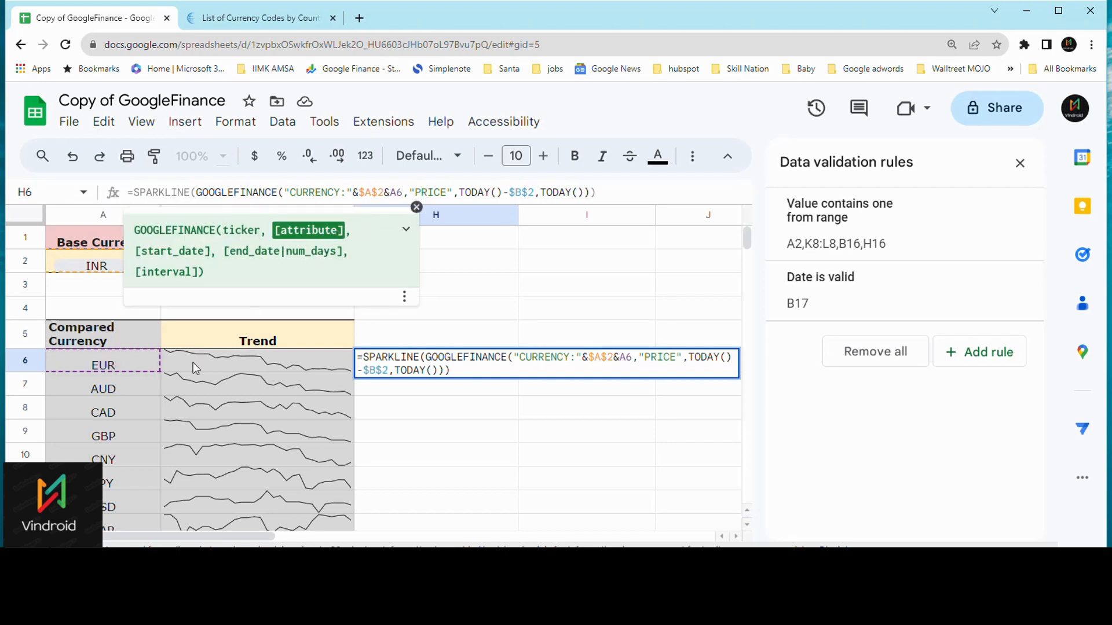
left_click(467, 193)
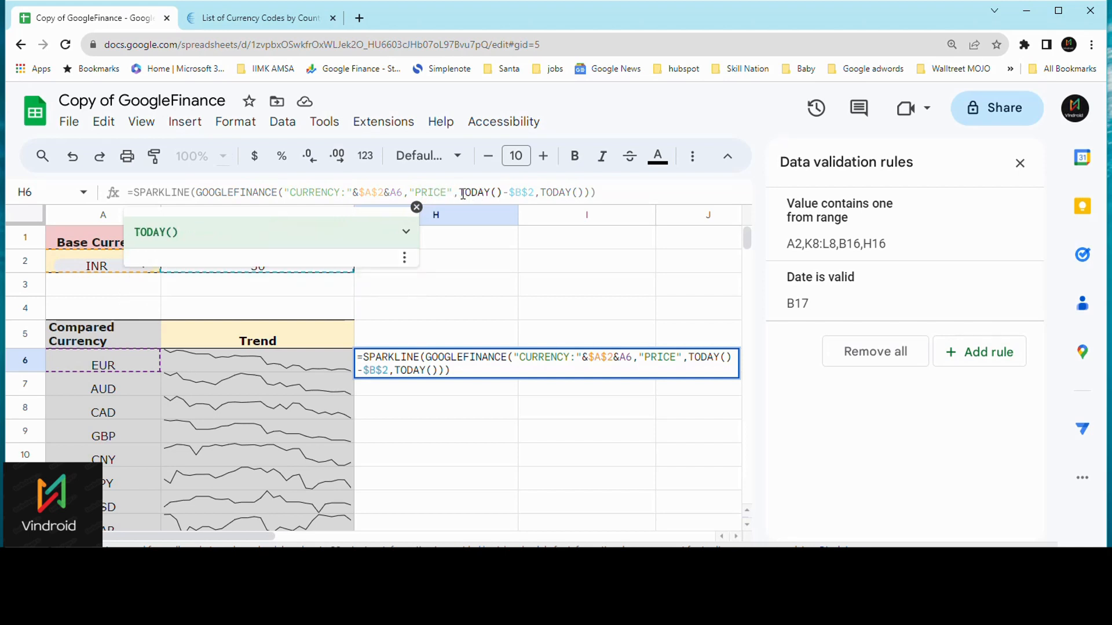
left_click(414, 192)
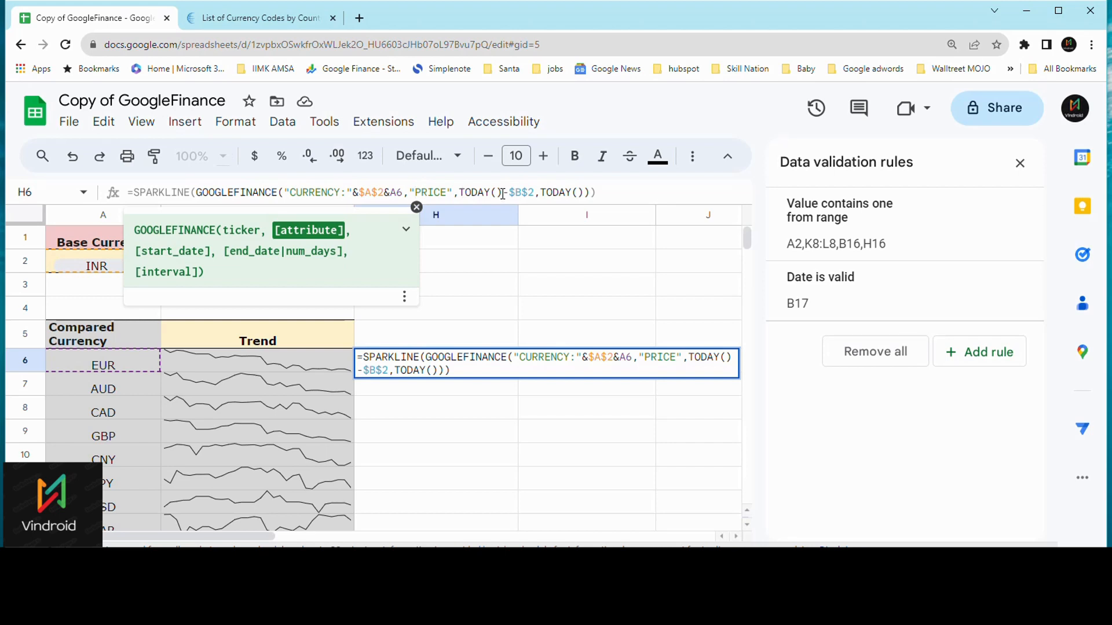
left_click(416, 207)
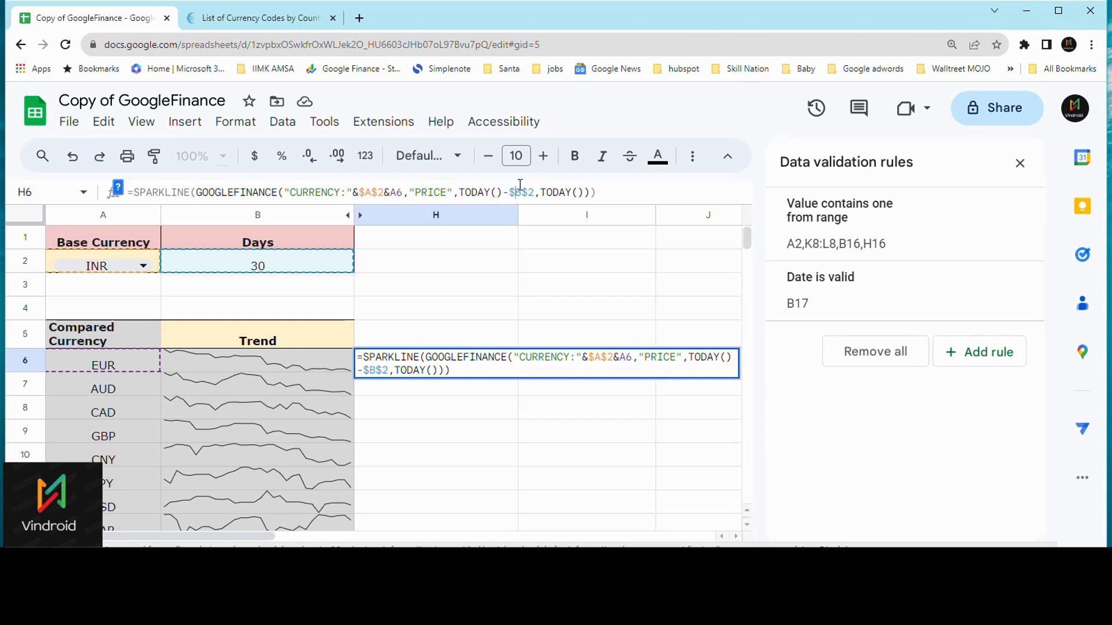
left_click(118, 187)
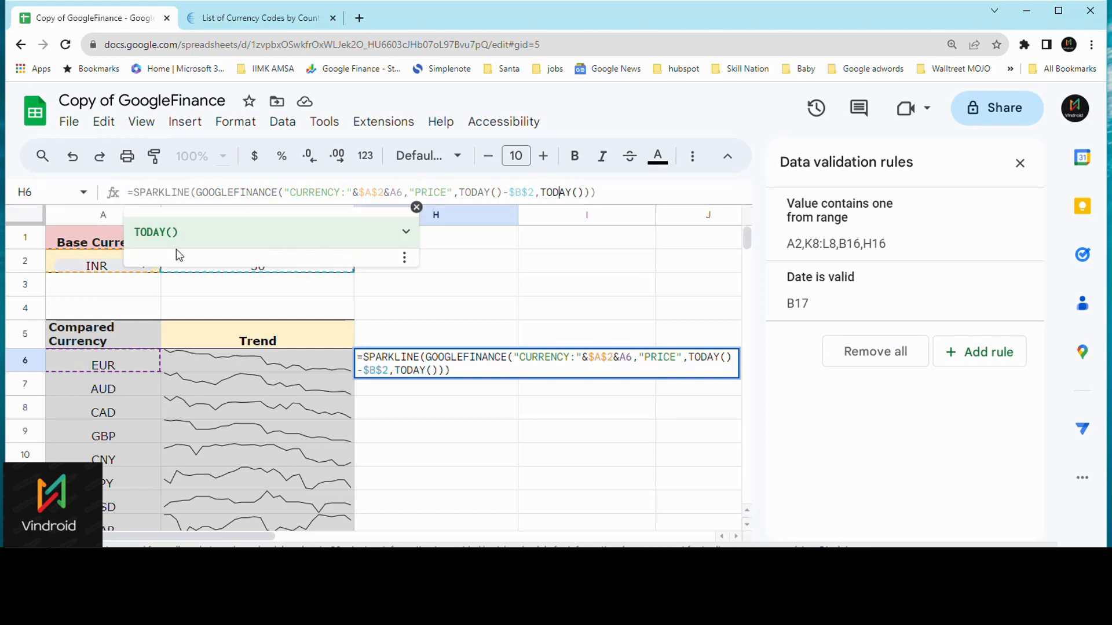
Review the cell references and closing brackets in the H6 formula and how SPARKLINE wraps the GOOGLEFINANCE function
left_click(384, 192)
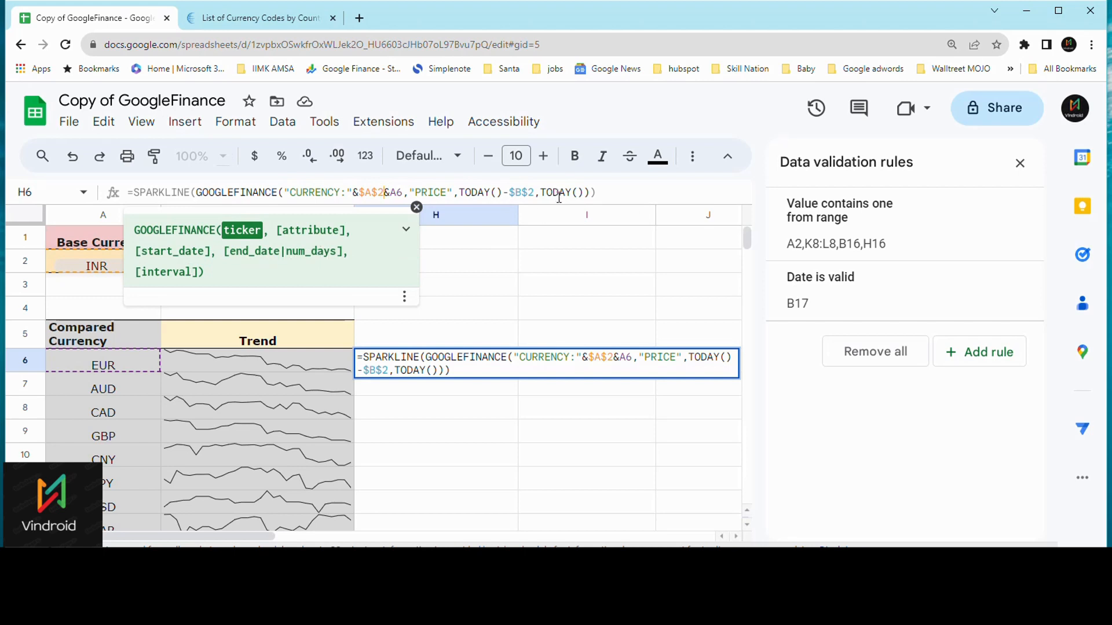
left_click(416, 208)
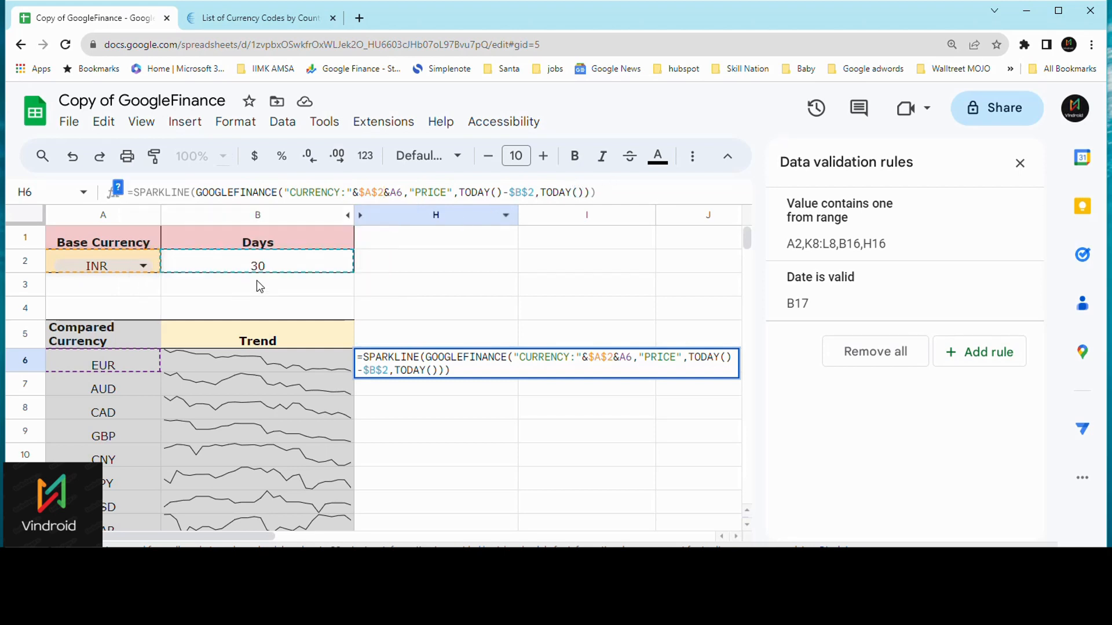
left_click(587, 193)
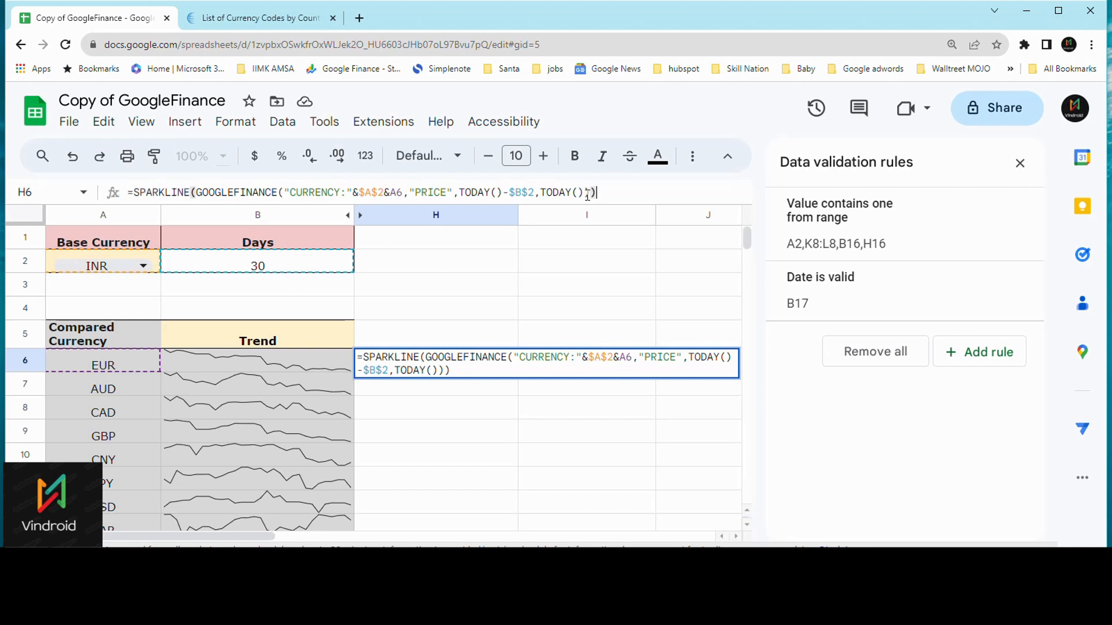
left_click(629, 193)
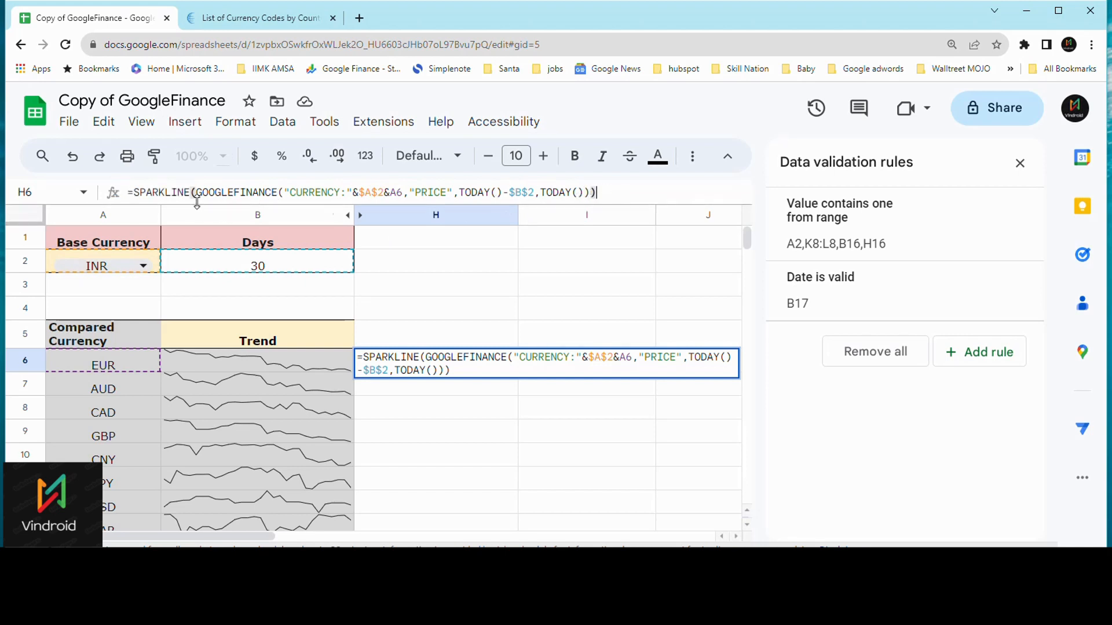
left_click_drag(189, 196, 136, 194)
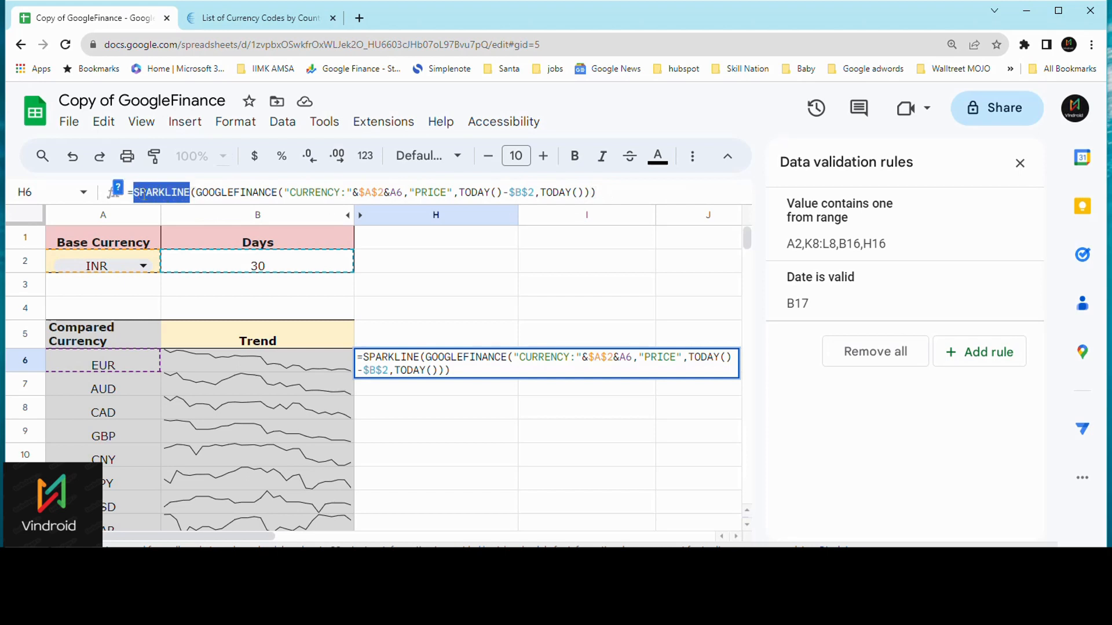
left_click(146, 194)
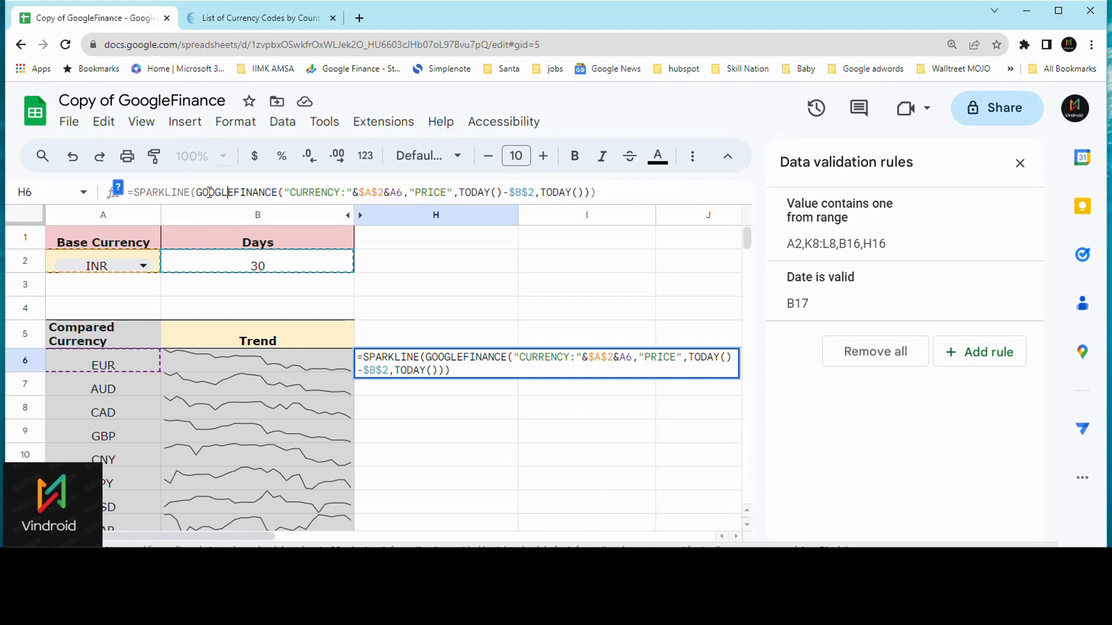
left_click_drag(203, 192, 261, 193)
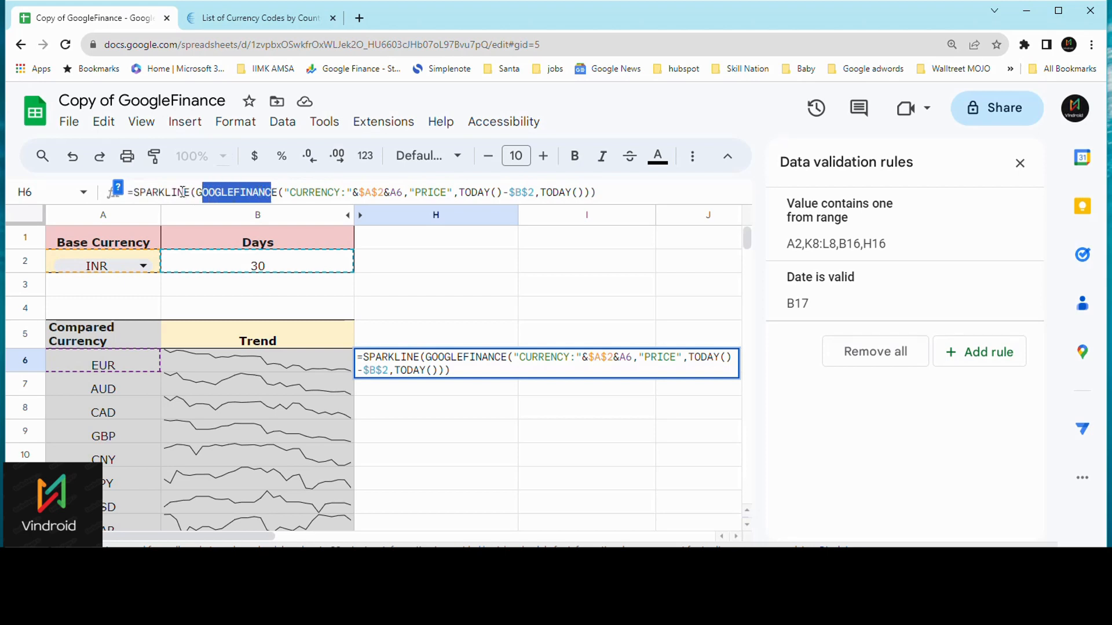
left_click_drag(178, 193, 142, 193)
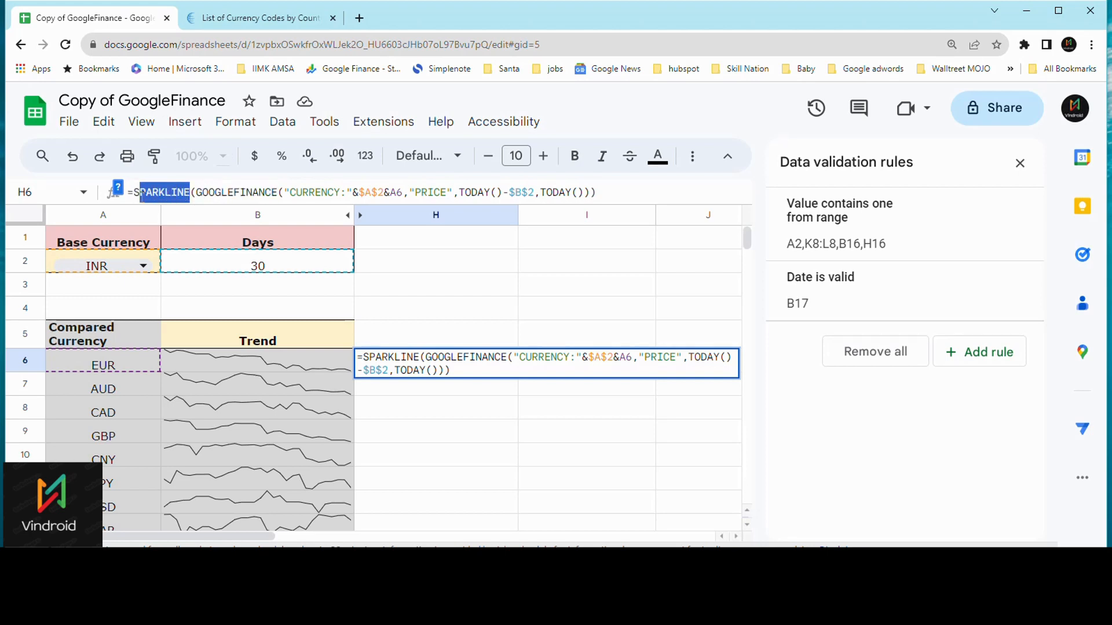
Commit the SPARKLINE formula in H6 and reselect the cell to check its trend line
left_click(395, 408)
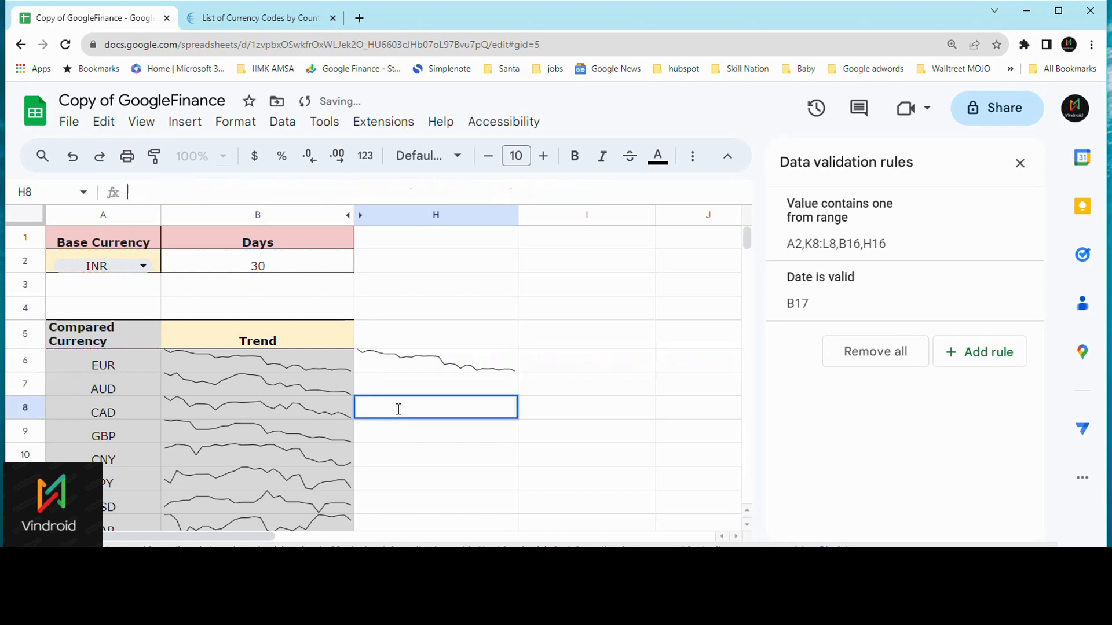
double_click(429, 368)
left_click(512, 413)
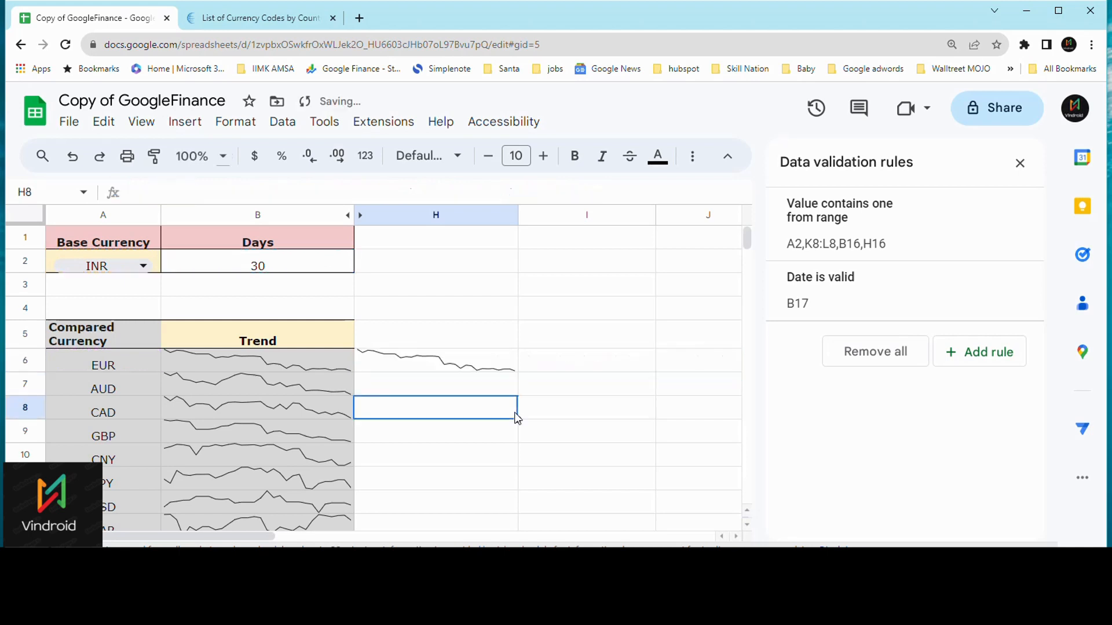
left_click(450, 369)
Set the Days value in B2 to 365 and check the sparkline in H6 against the new period
left_click(236, 255)
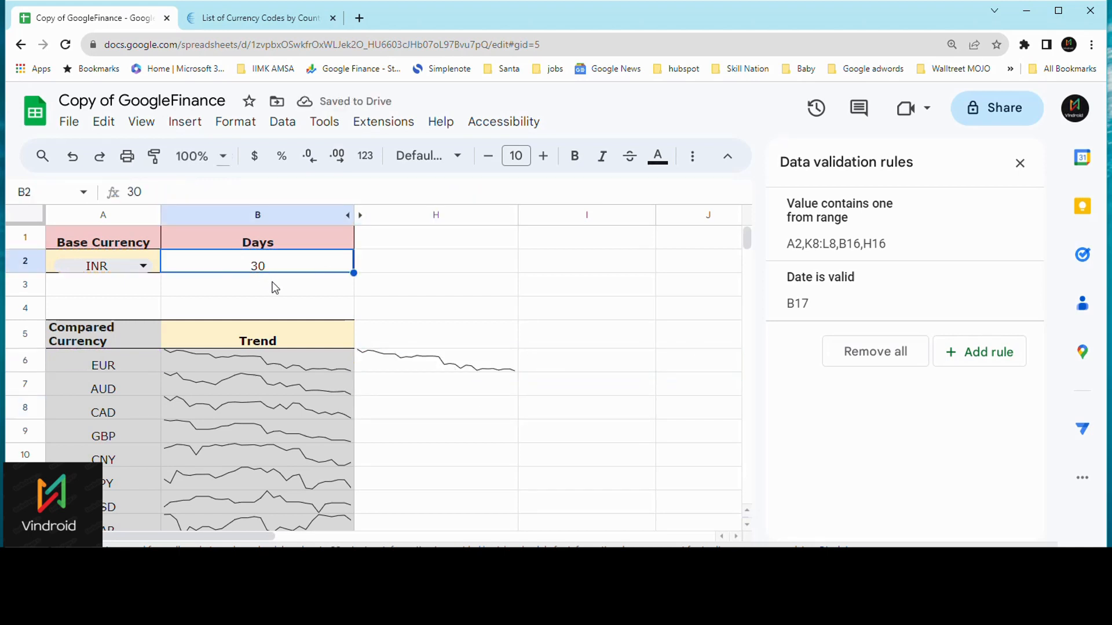
type("3")
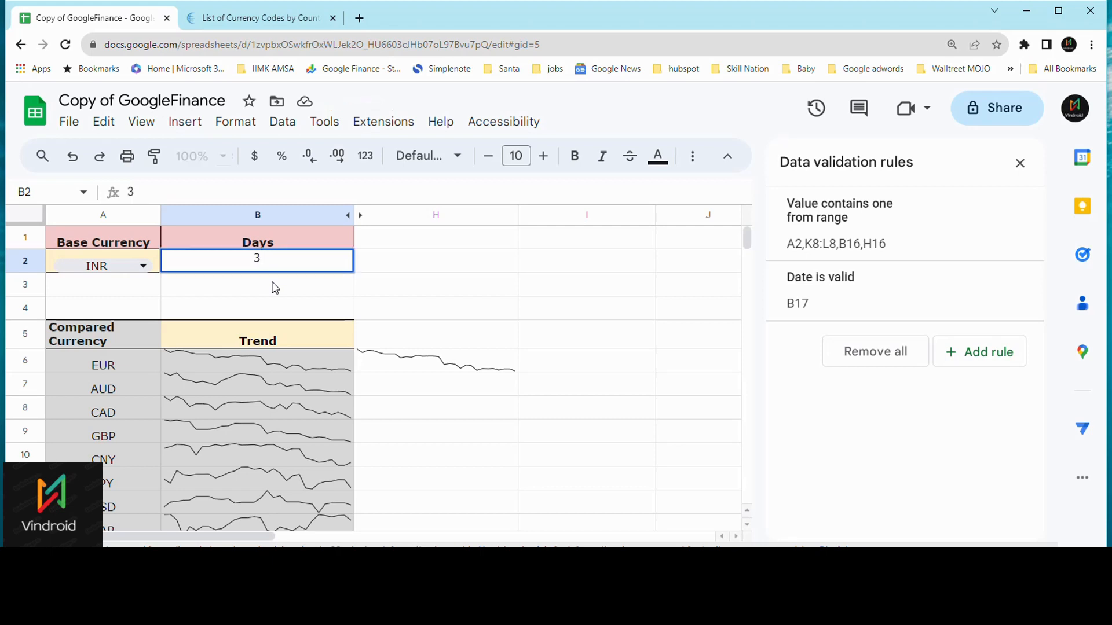
type("65")
left_click(275, 285)
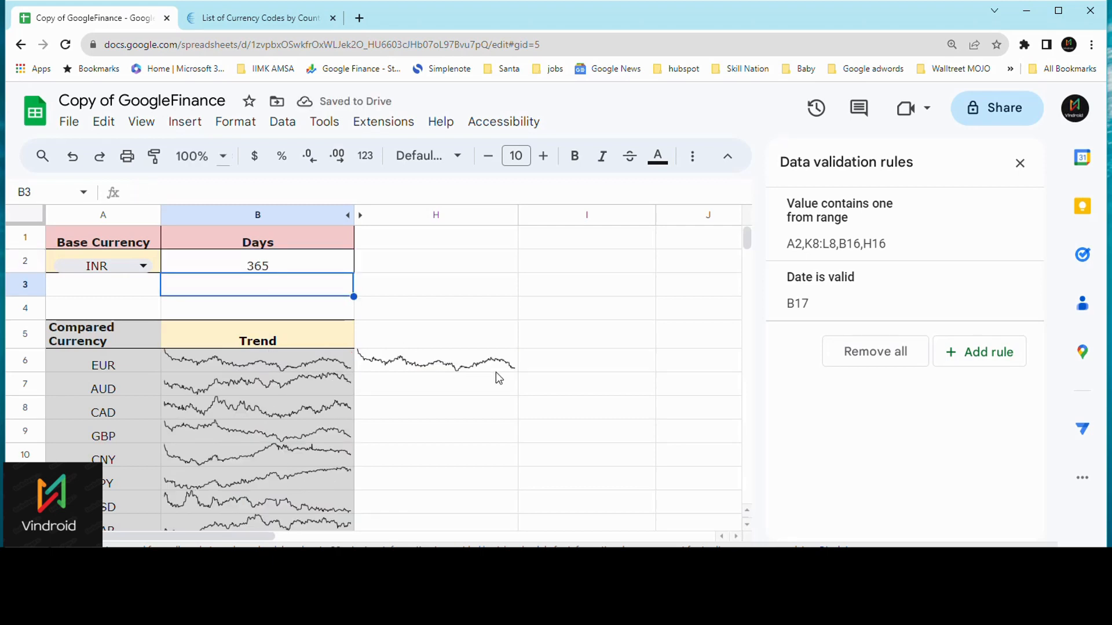
left_click(509, 371)
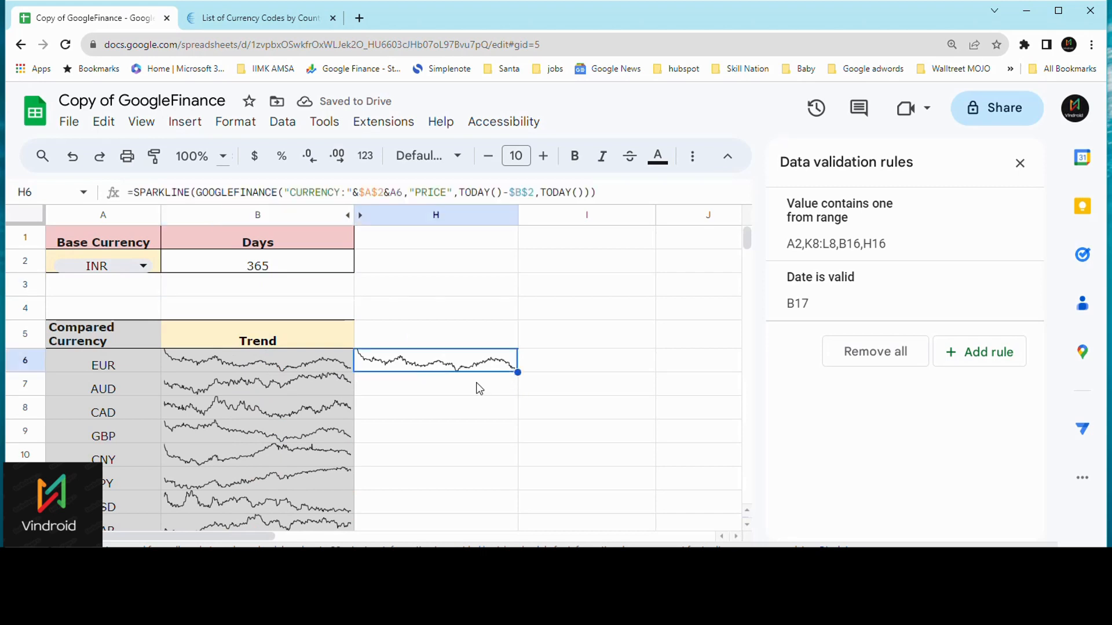
Set the Base Currency in A2 to USD and check the trend lines for the new base
left_click(476, 382)
left_click(152, 264)
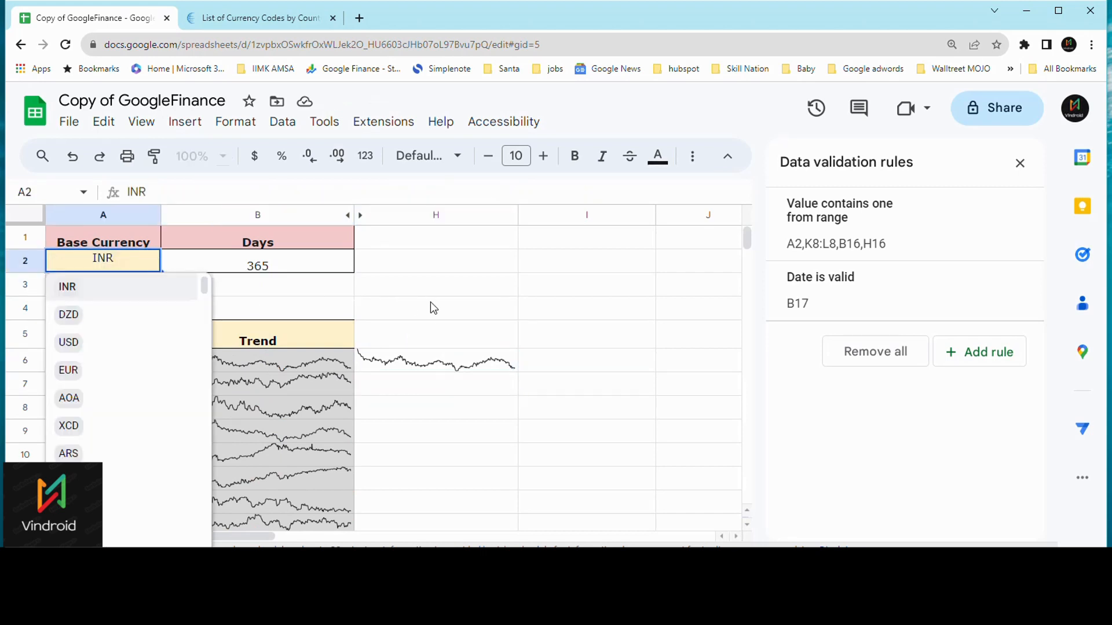
left_click(430, 302)
left_click(148, 269)
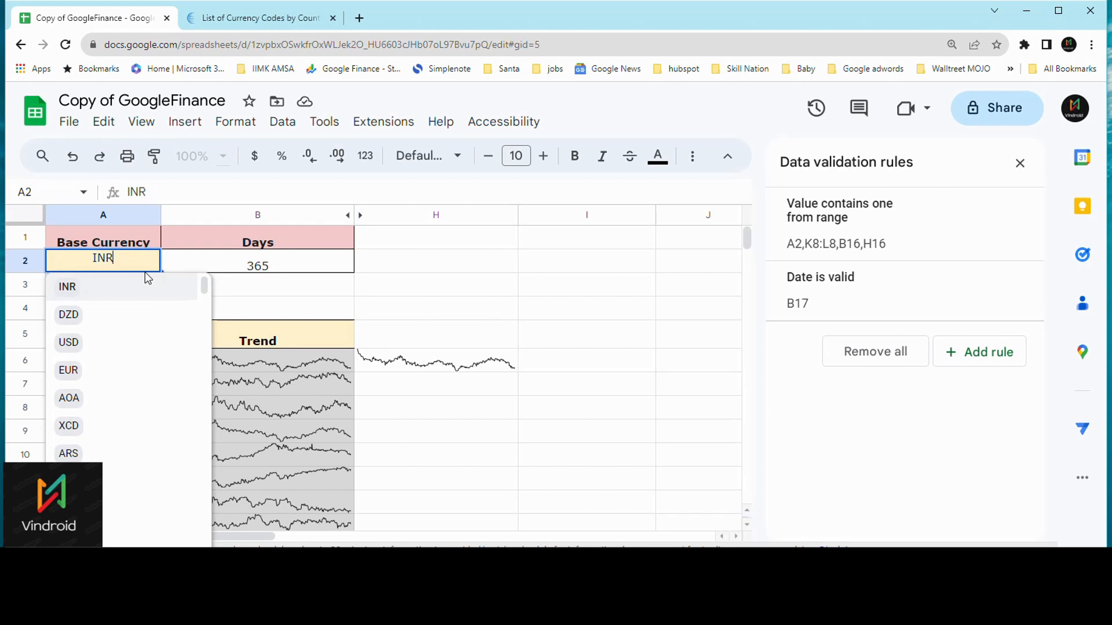
left_click(91, 345)
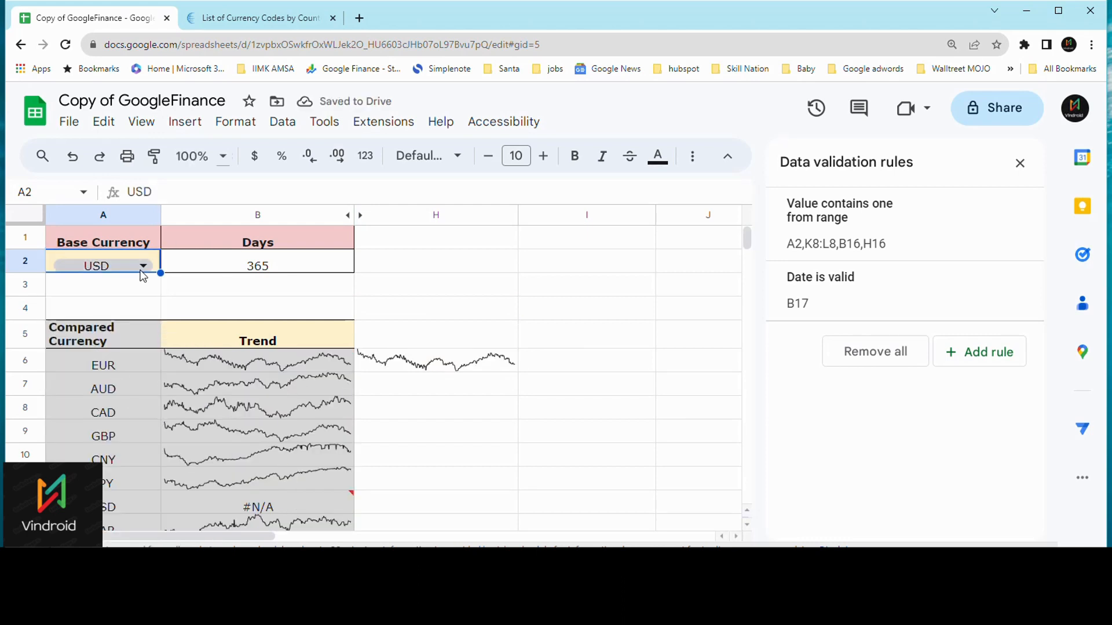
Choose ARS as the Base Currency in A2 to compare its trend lines
left_click(249, 268)
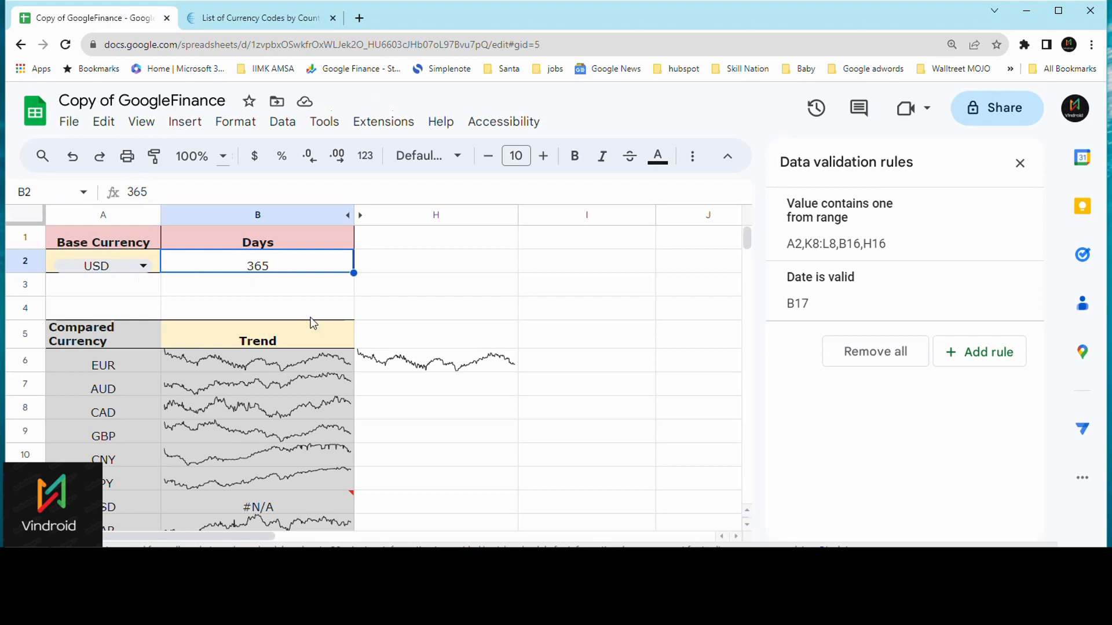
left_click(146, 276)
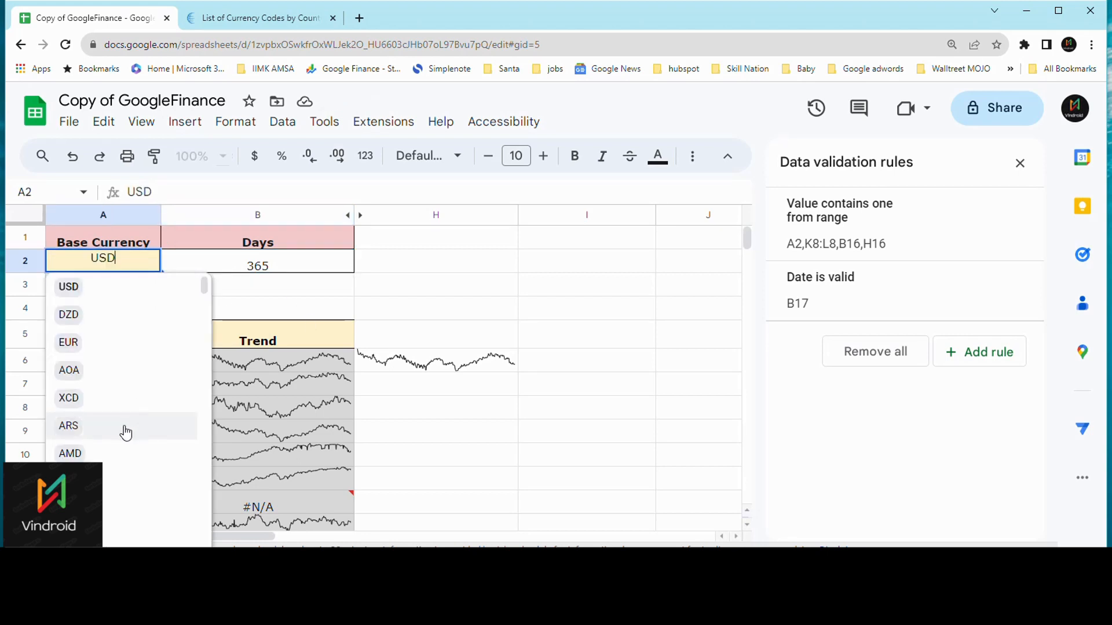
left_click(104, 432)
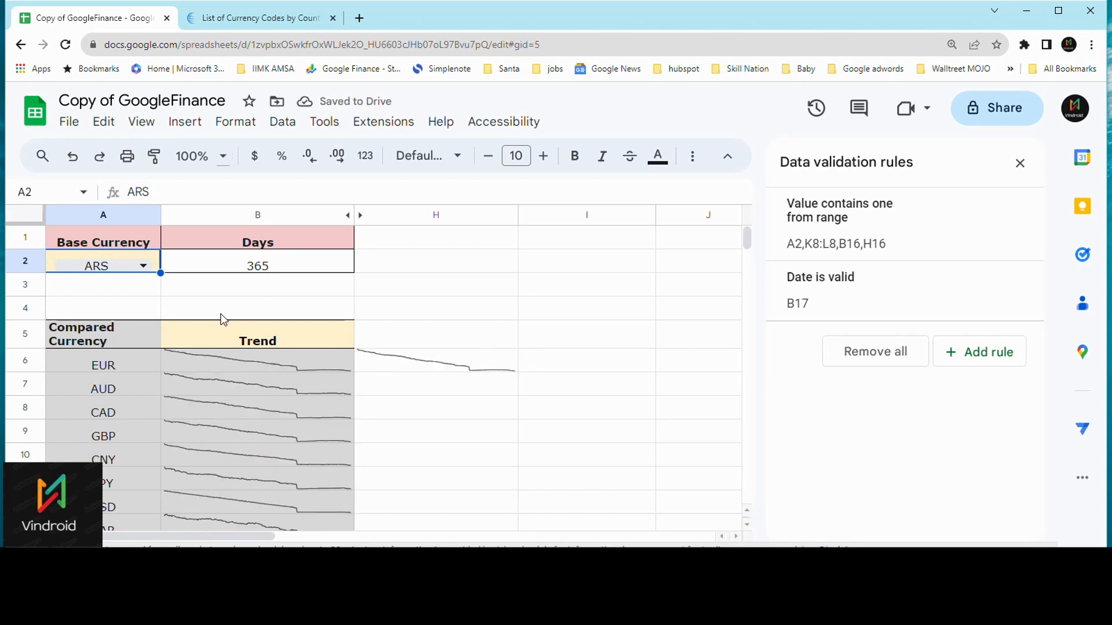
Clear the Base Currency in A2 and enter USD from its list of allowed currencies
left_click(143, 267)
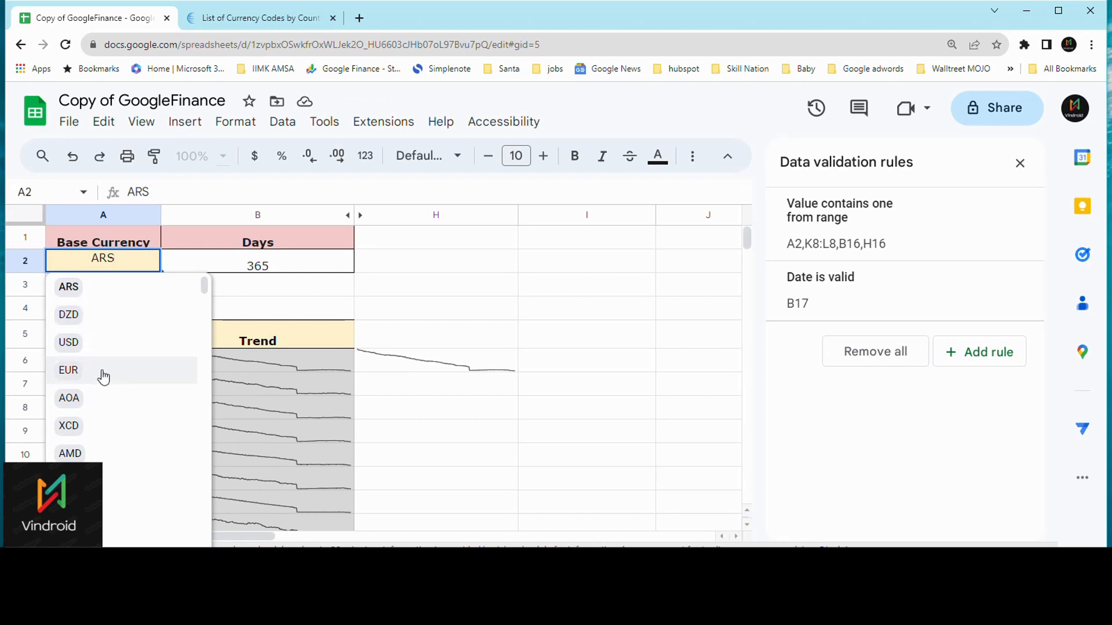
key("BackSpace")
key("BackSpace")
key("BackSpace")
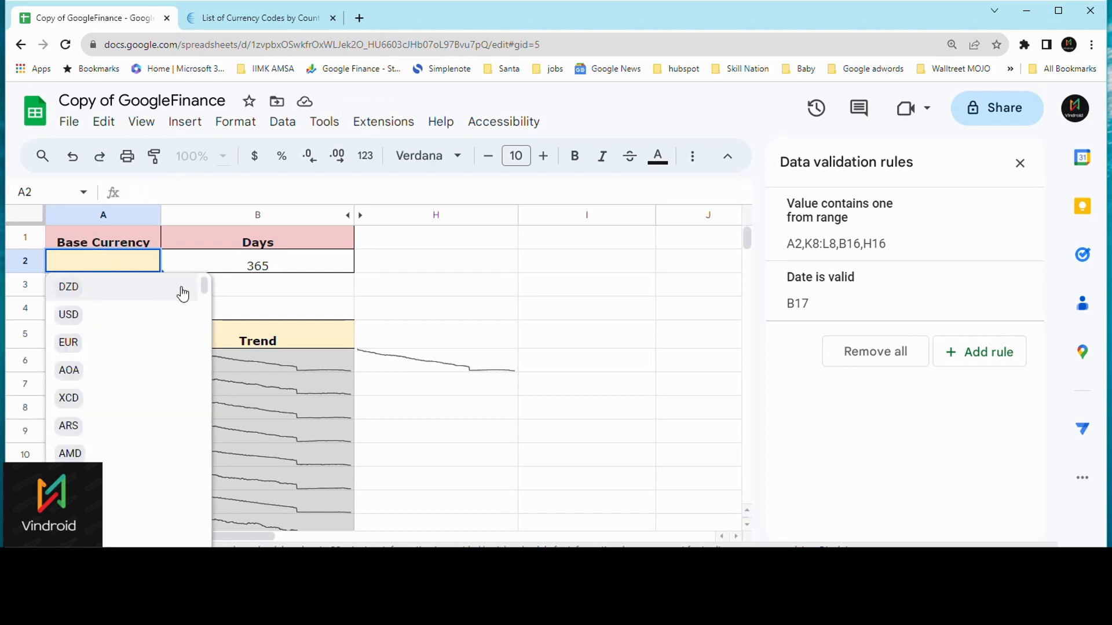
type("USD")
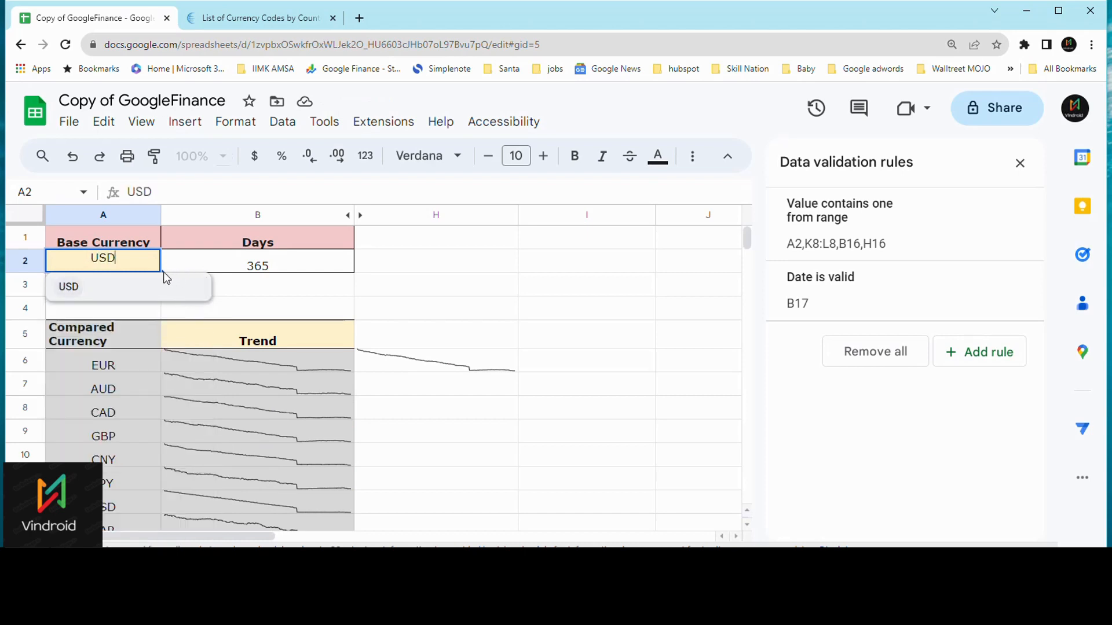
left_click(154, 283)
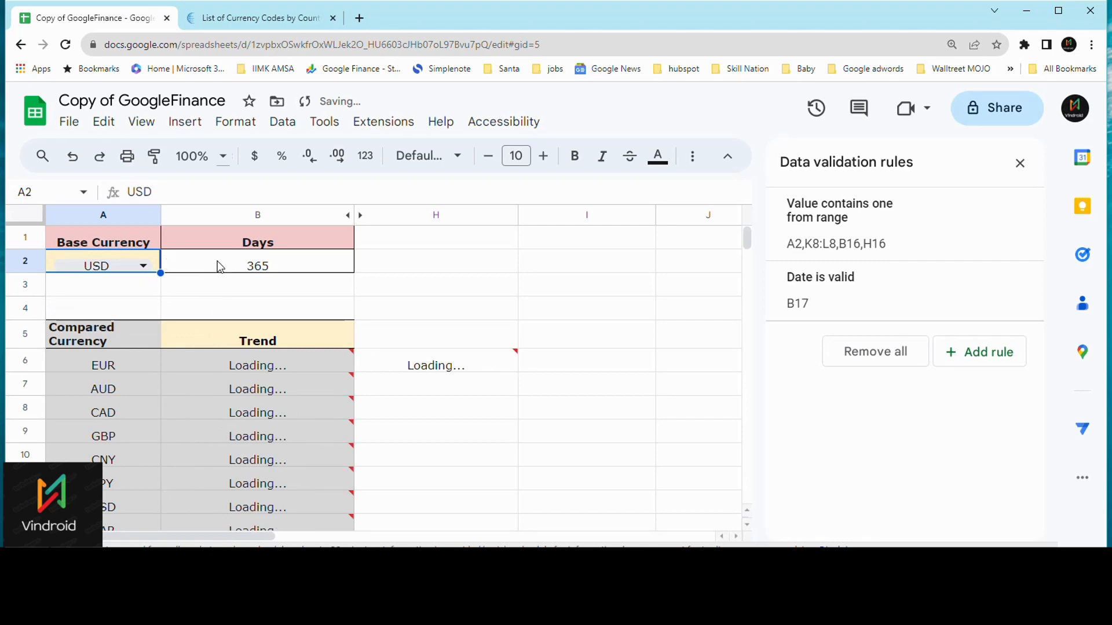
Review the whole Trend table and inspect the compared currency in A12 and the error details in B12
scroll(468, 349, "down", 2)
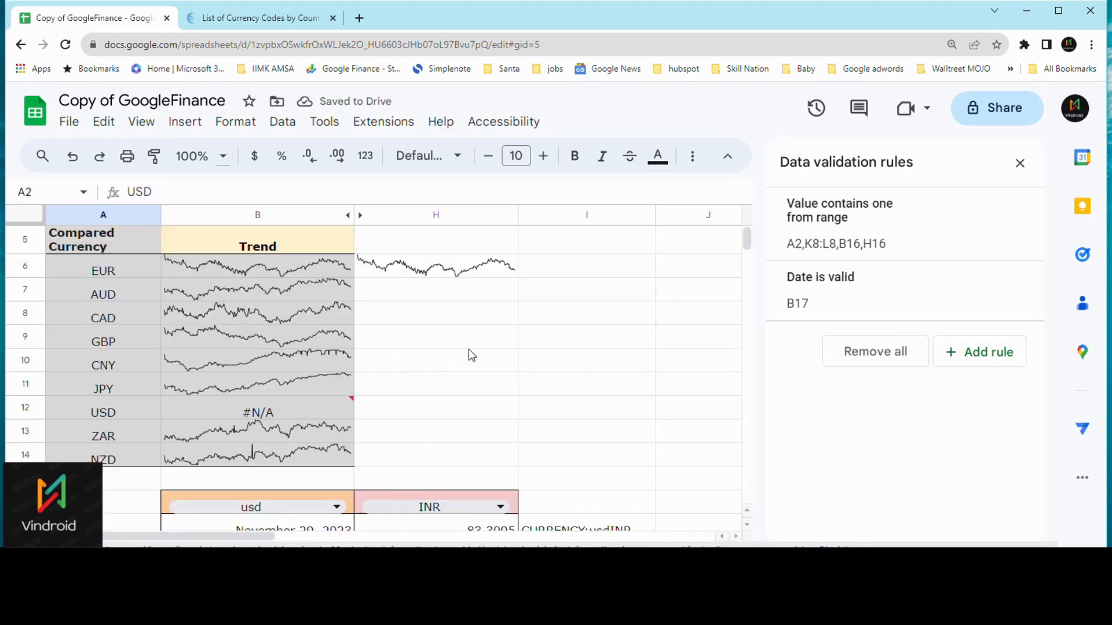
scroll(468, 349, "up", 2)
left_click(109, 507)
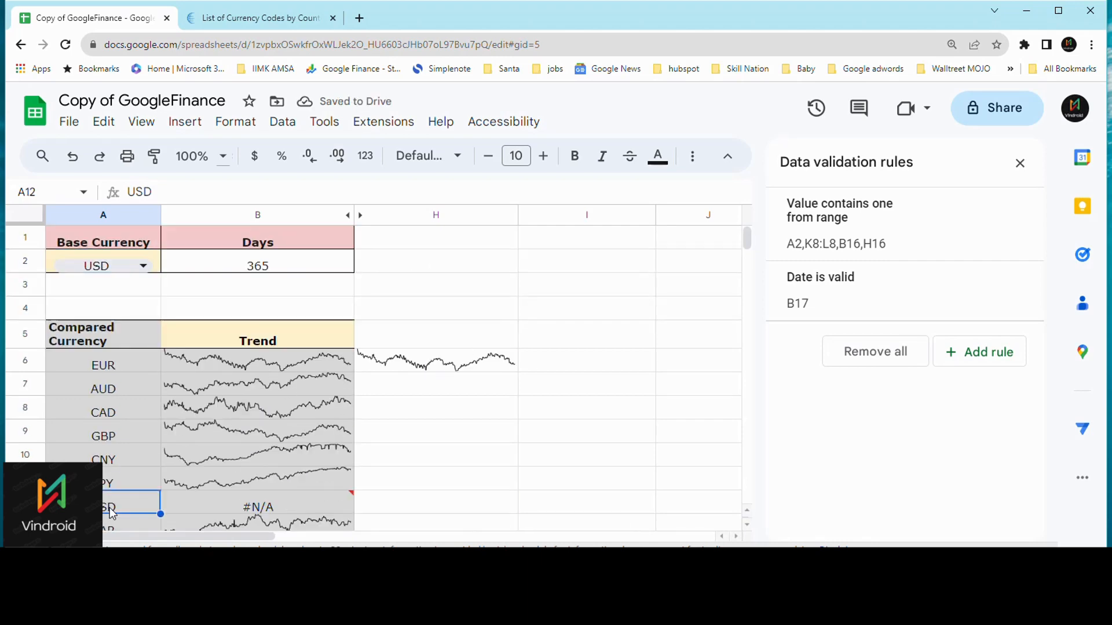
left_click(199, 511)
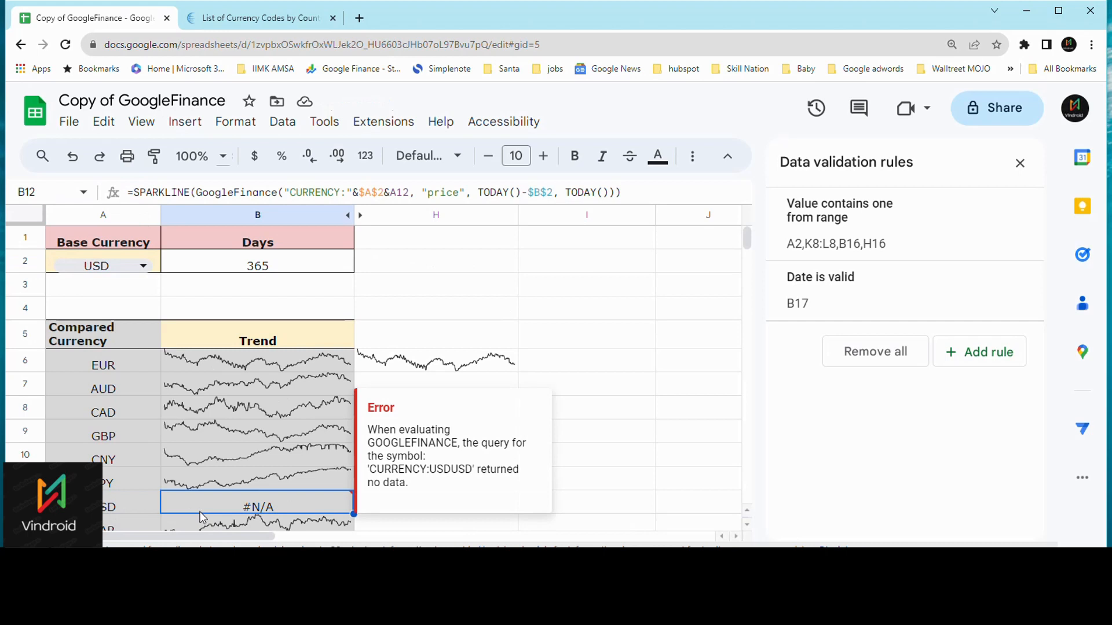
Set the compared currency in A12 to INR and check that row's trend line
left_click(132, 505)
type("i")
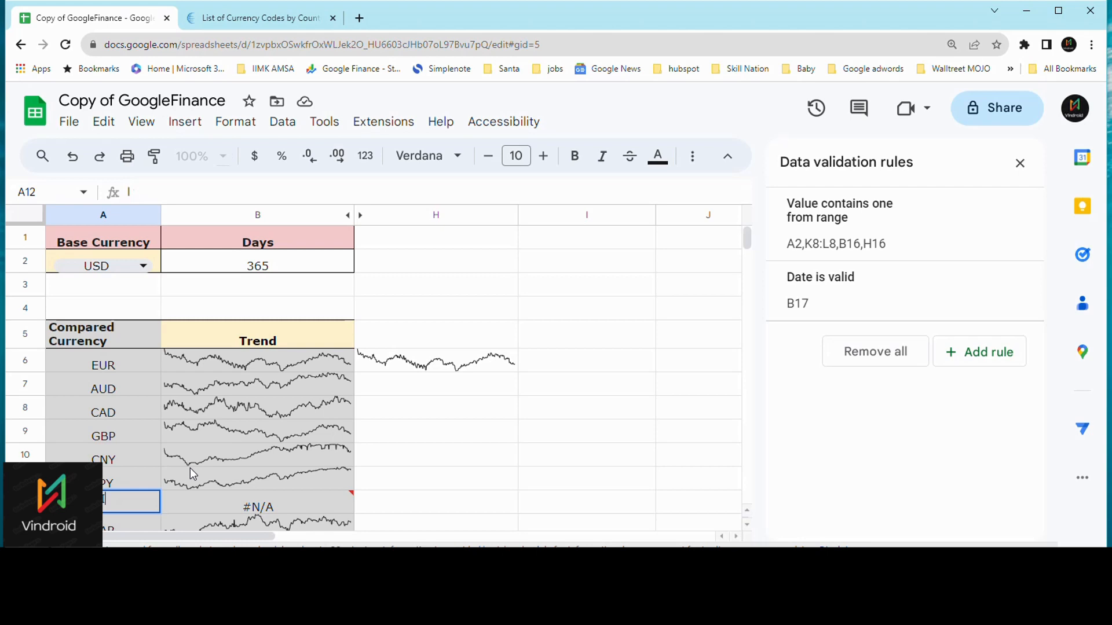
type("NR")
key("Return")
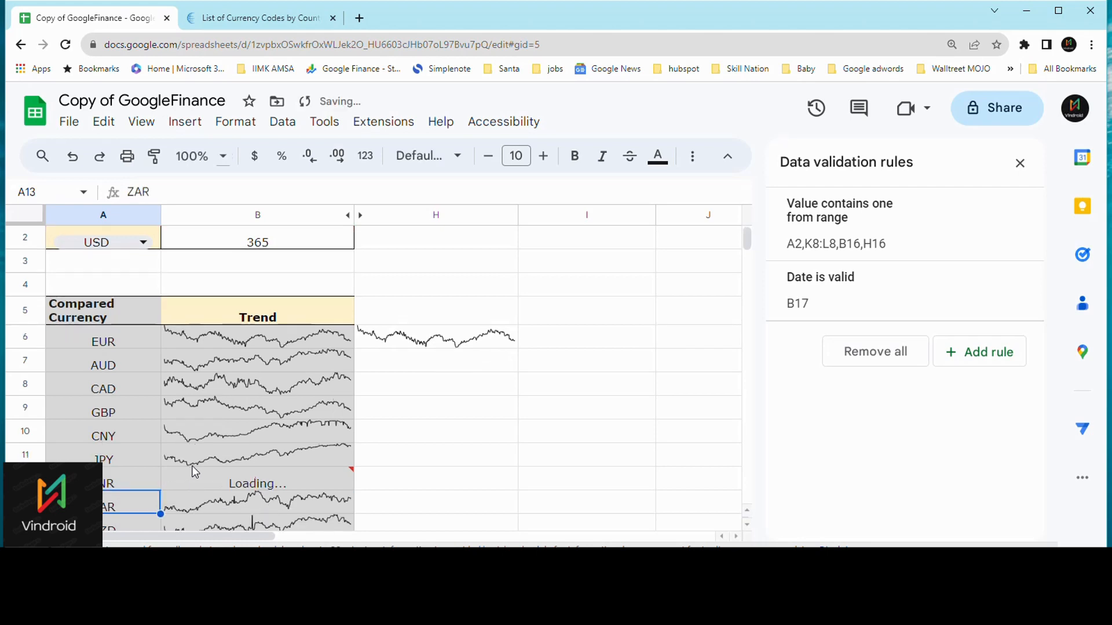
left_click(410, 462)
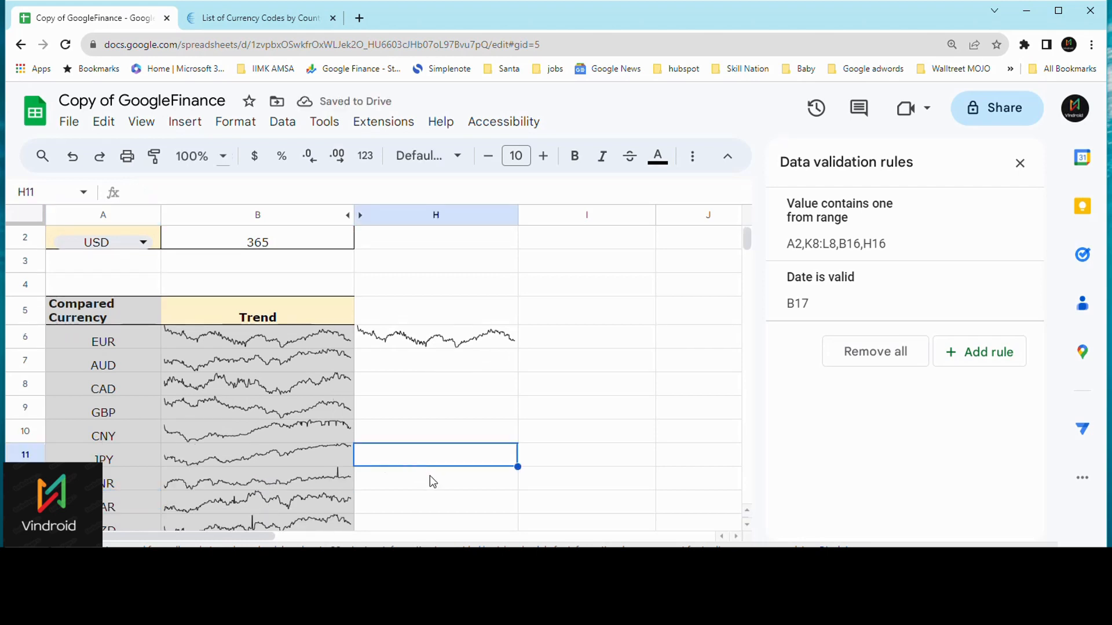
Examine the absolute base currency reference $A$2 and the relative reference A6 in the H6 SPARKLINE formula
scroll(432, 478, "up", 1)
scroll(437, 477, "down", 2)
left_click(427, 337)
left_click(436, 272)
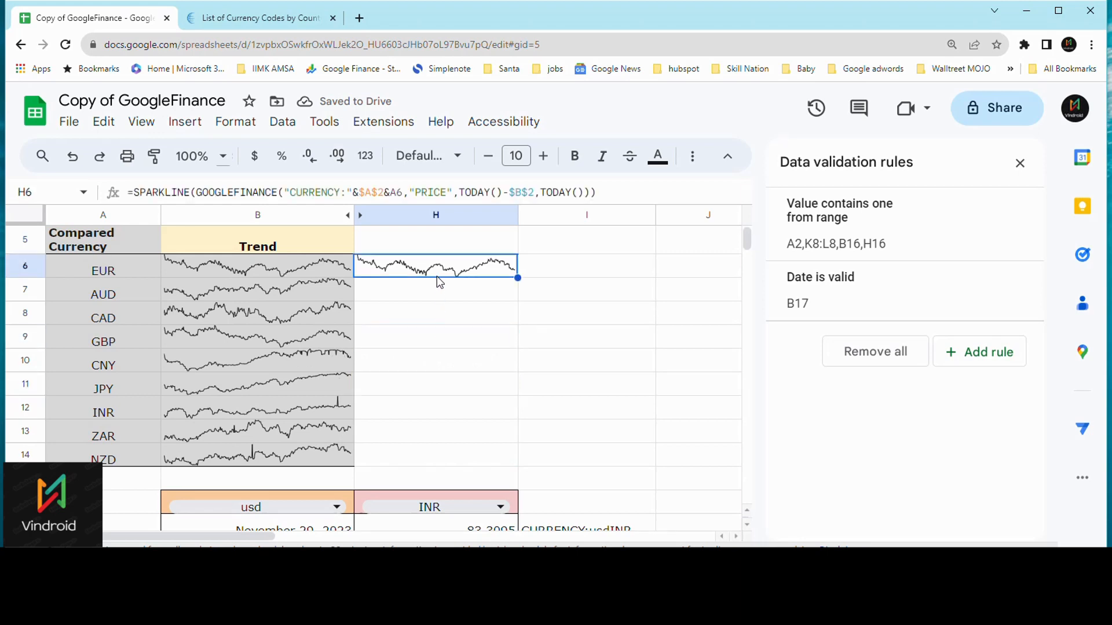
scroll(389, 330, "up", 2)
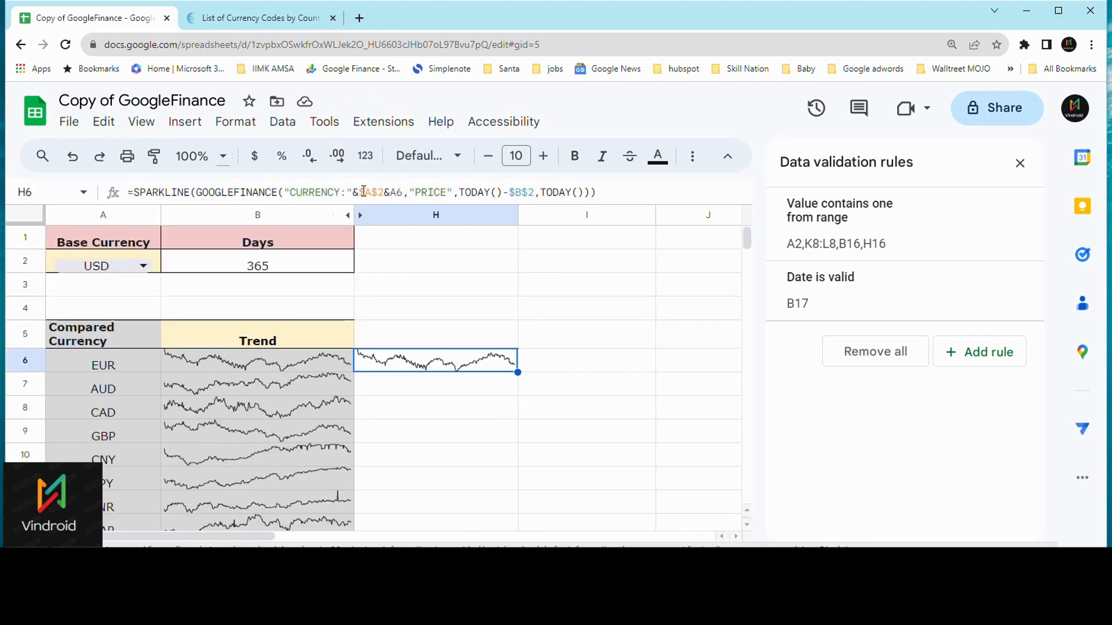
left_click(366, 194)
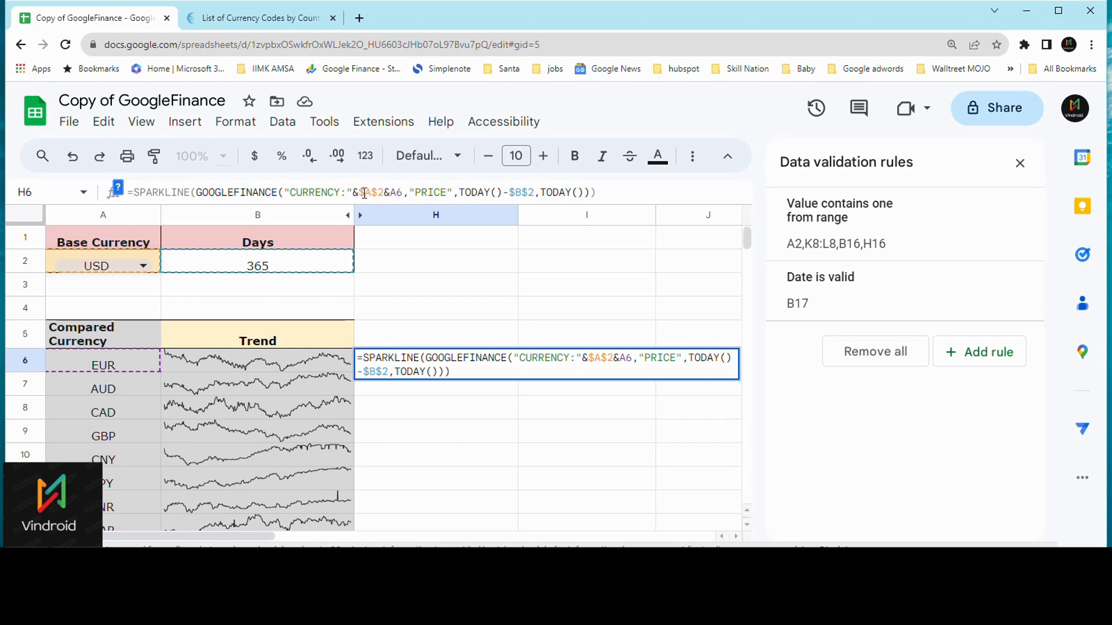
mouse_move(371, 193)
left_mouse_down()
mouse_move(360, 193)
mouse_move(385, 193)
left_mouse_up()
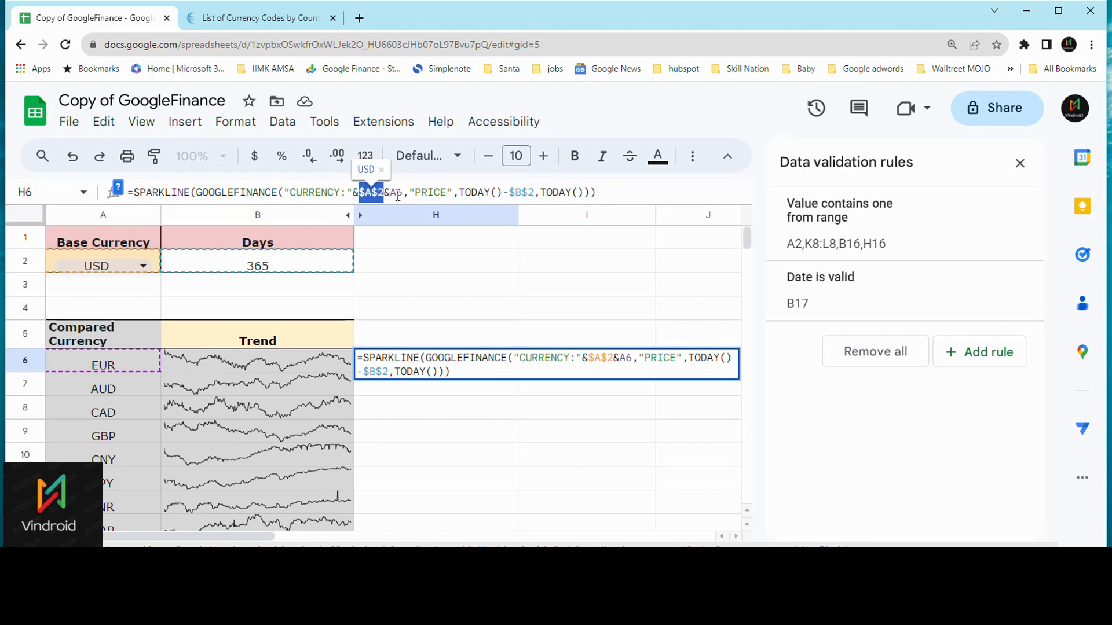
left_click(396, 192)
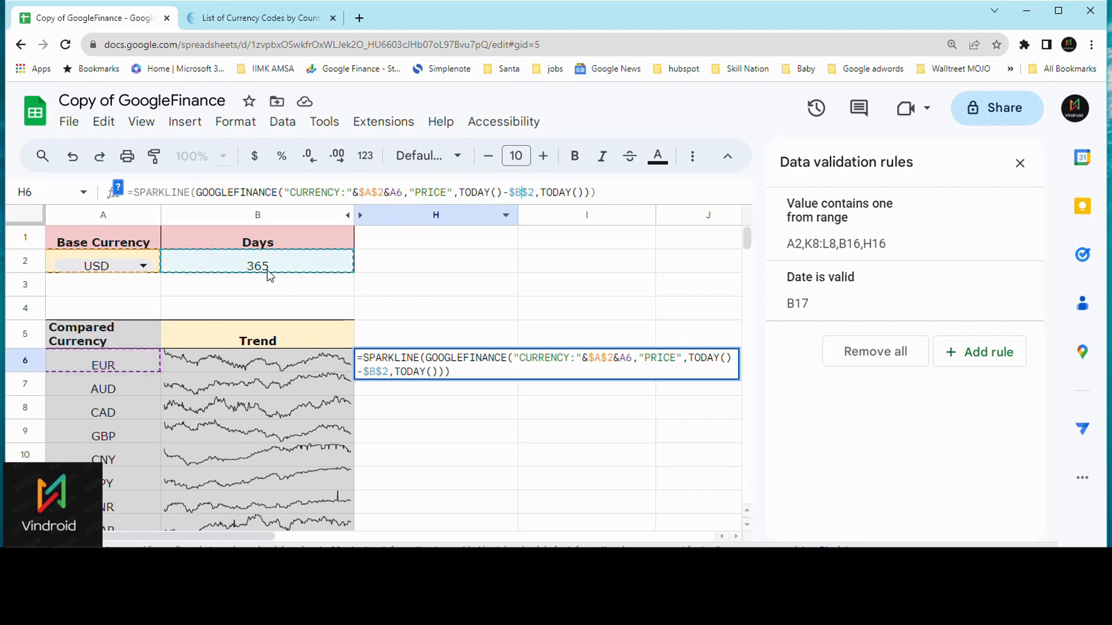
Cycle the Days reference in the H6 formula through $B2 and B2 back to $B$2, commit it and reselect H6
double_click(516, 193)
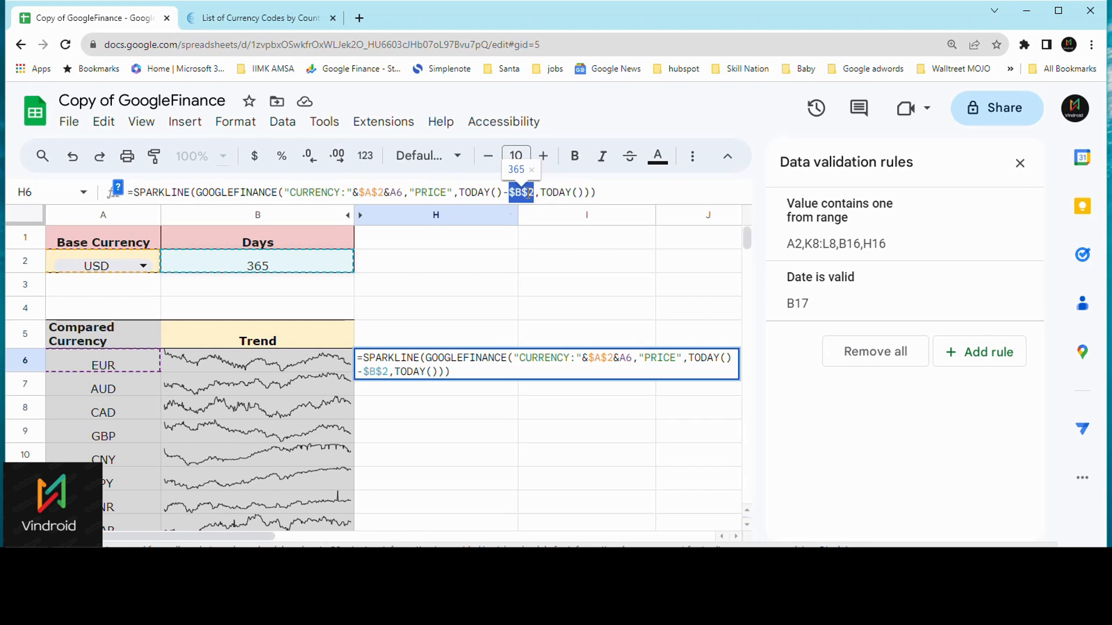
key("F4")
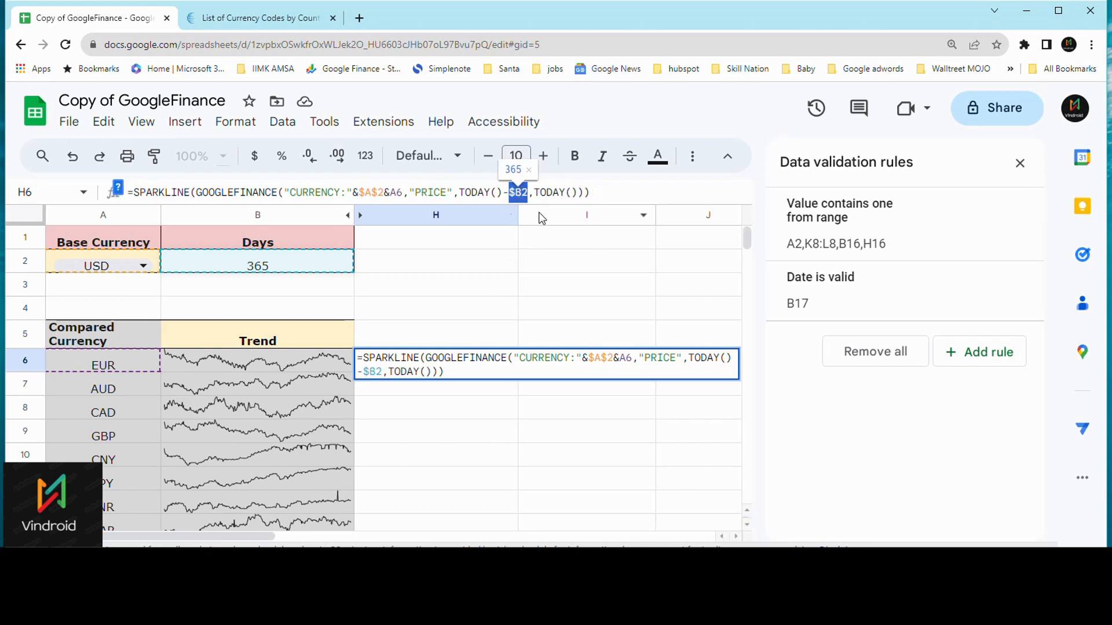
left_click(524, 192)
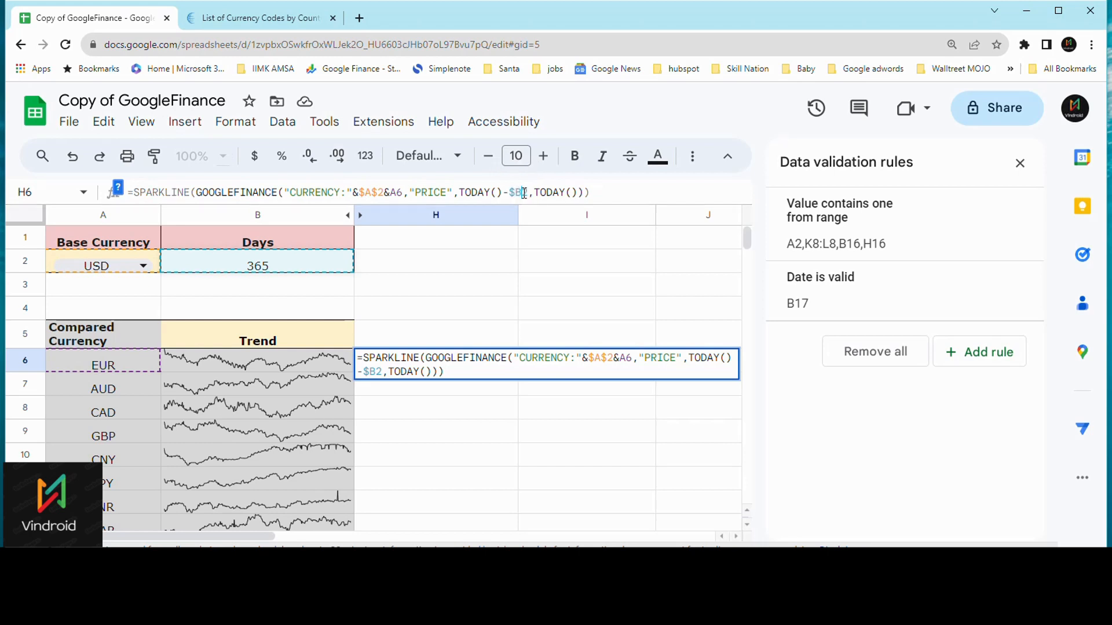
double_click(518, 193)
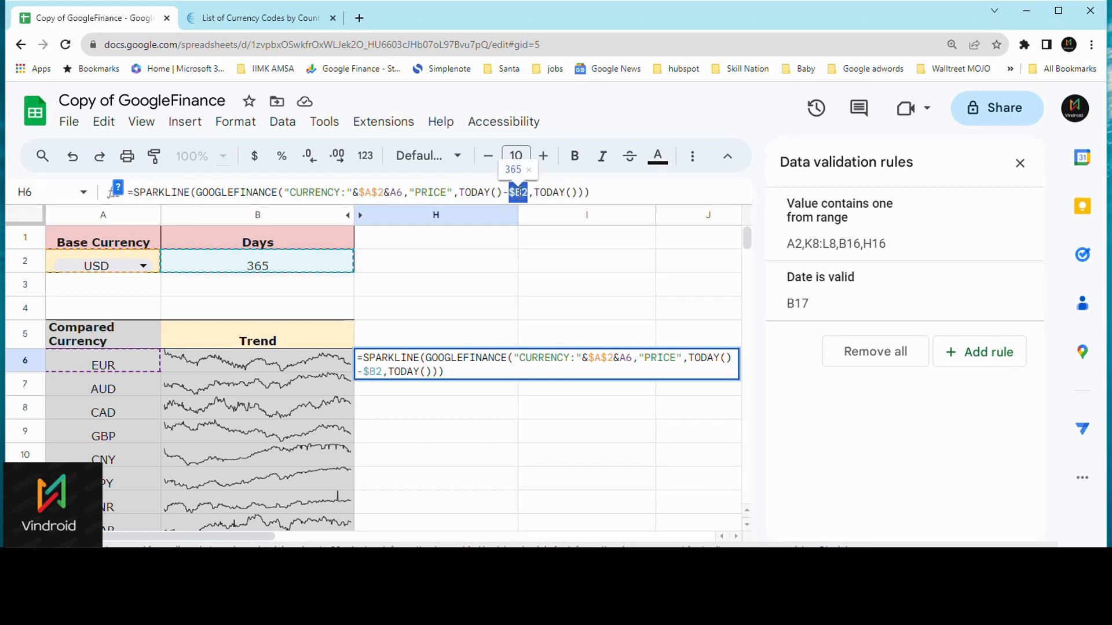
key("F4")
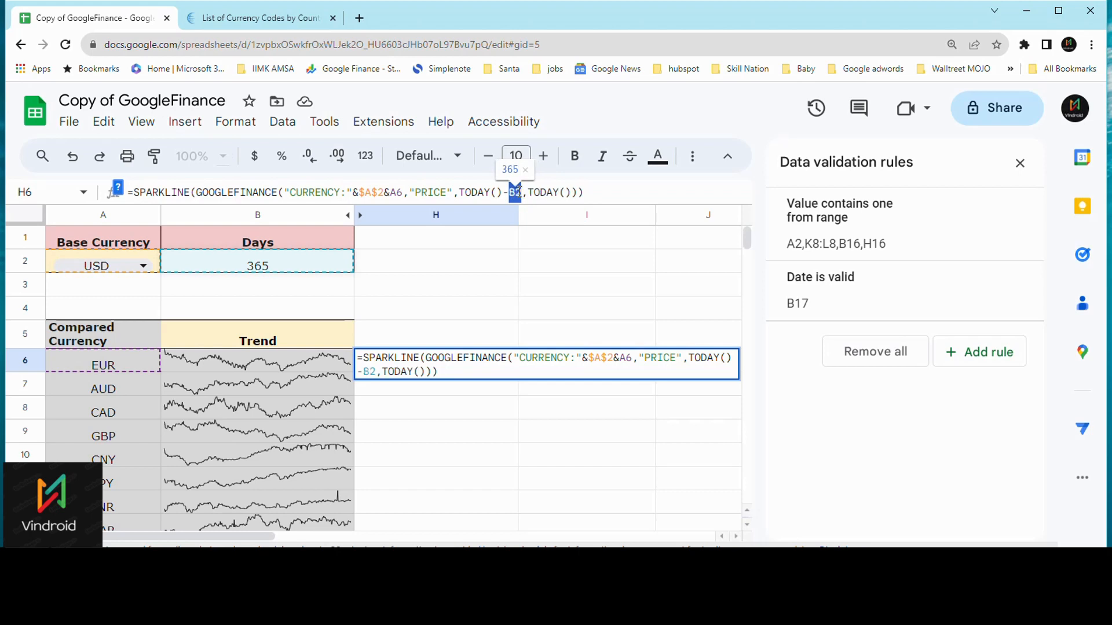
key("F4")
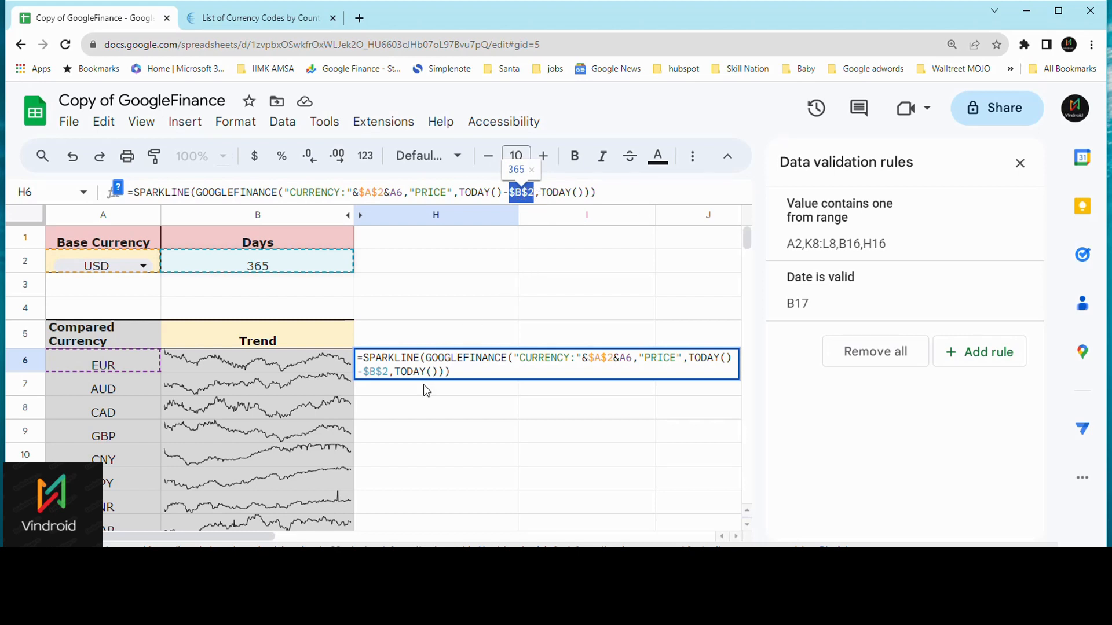
key("Return")
left_click(463, 364)
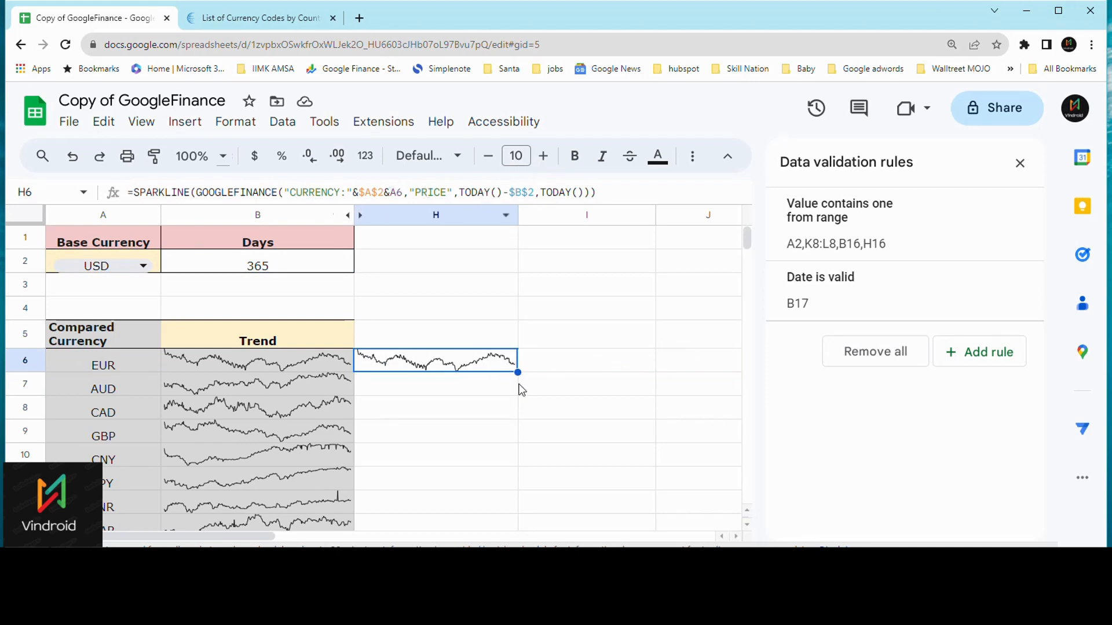
Fill the SPARKLINE formula from H6 down through H14, covering every compared currency
left_click_drag(518, 372, 504, 526)
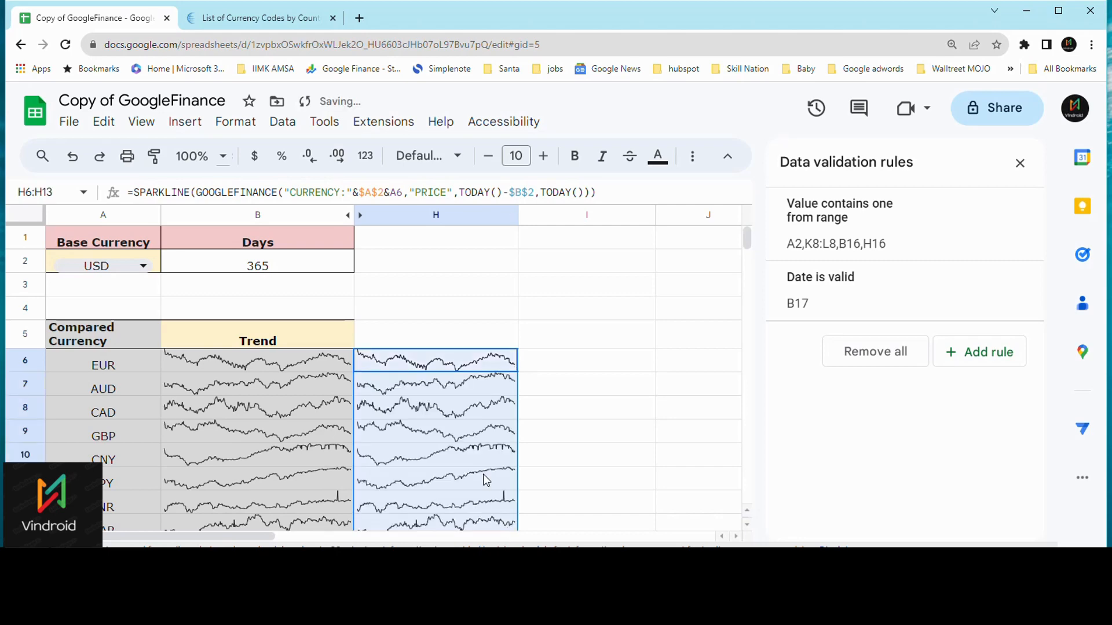
scroll(485, 481, "down", 2)
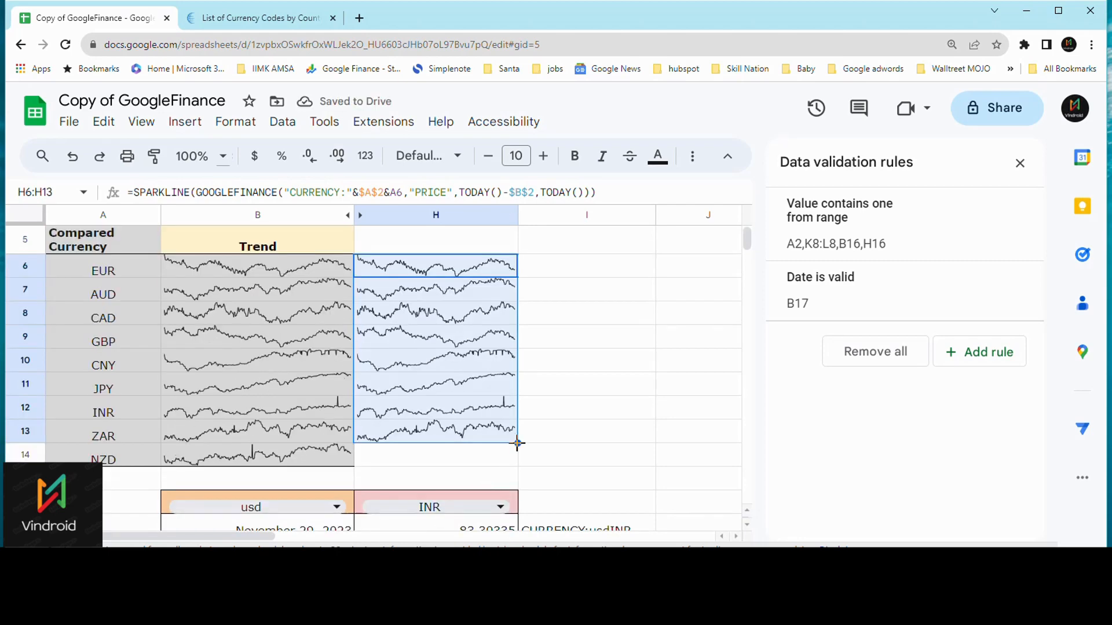
left_click_drag(517, 443, 475, 454)
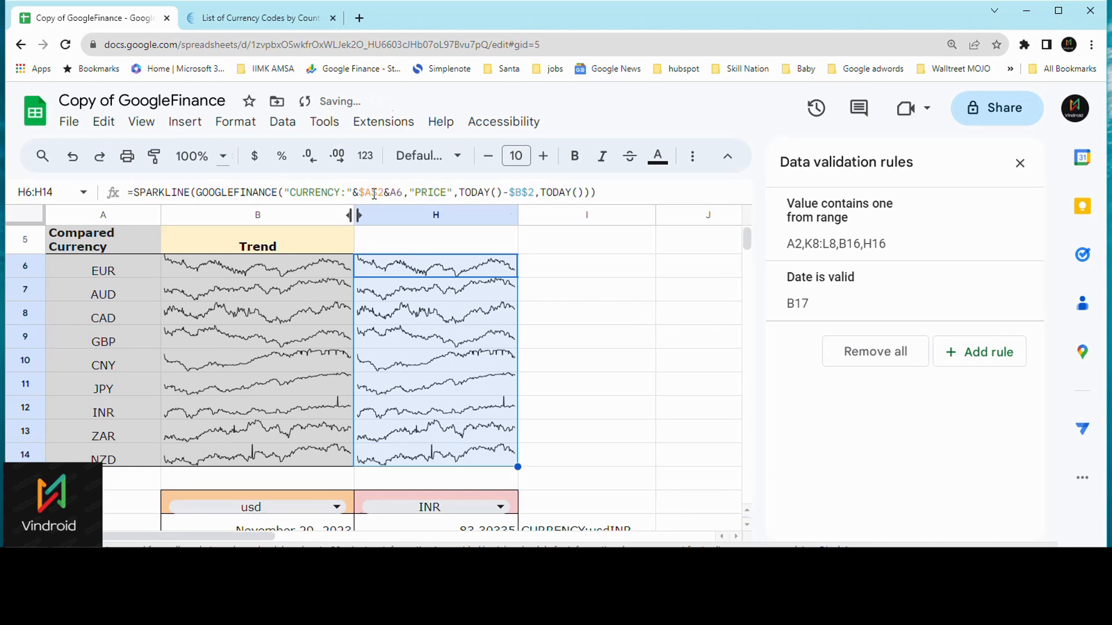
Review the references $A$2, A6 and $B$2 in the filled formula, then leave it unchanged and select I9
scroll(342, 255, "up", 1)
left_click(374, 193)
scroll(289, 287, "up", 1)
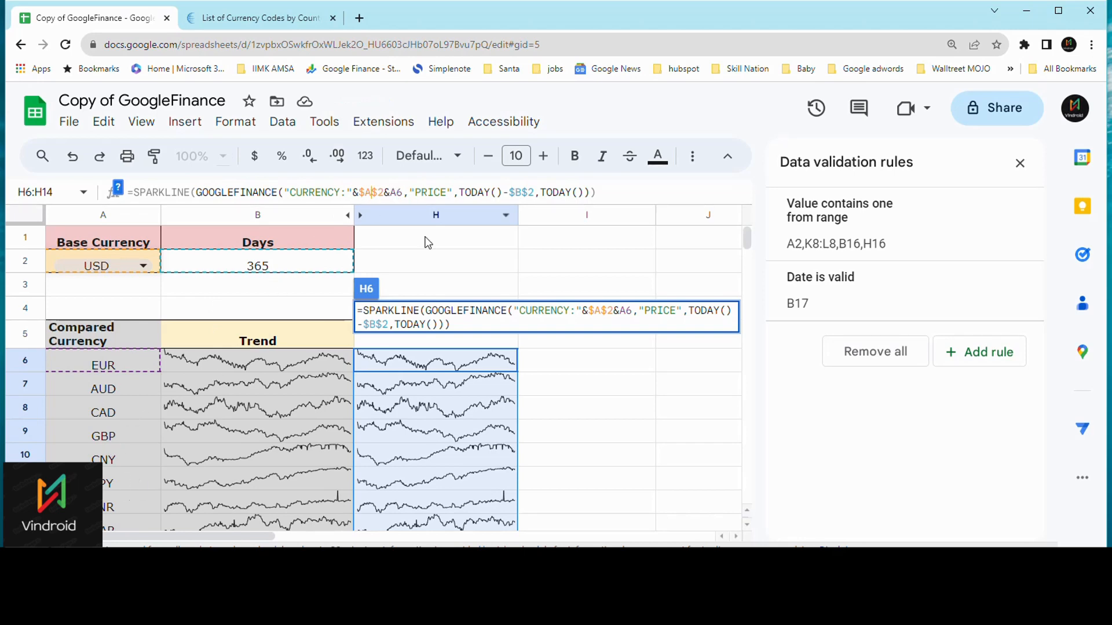
left_click(391, 191)
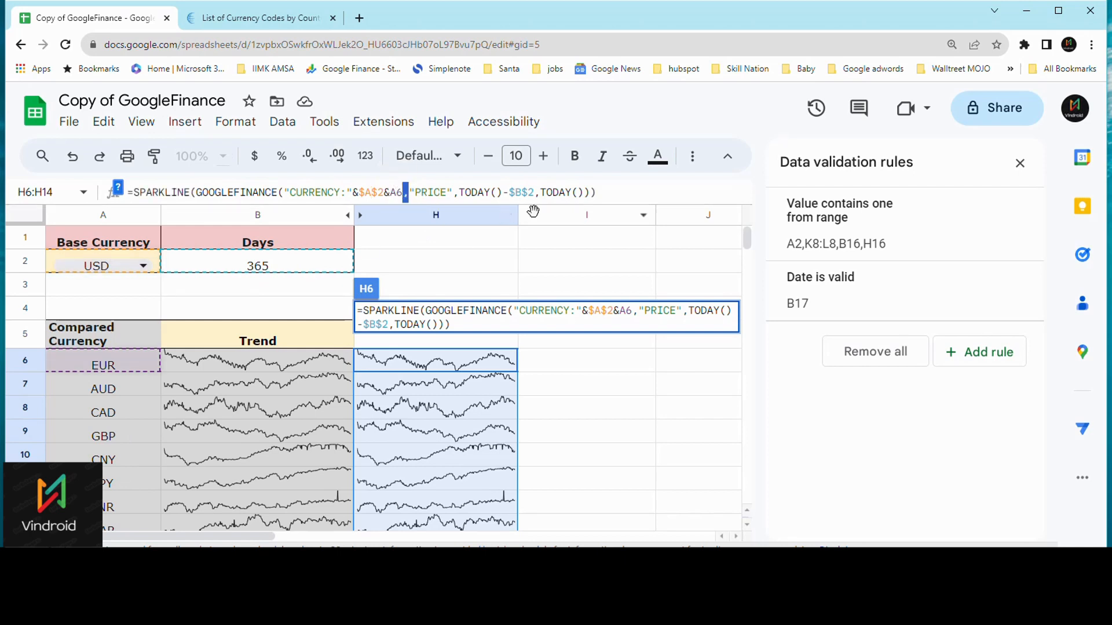
left_click(529, 191)
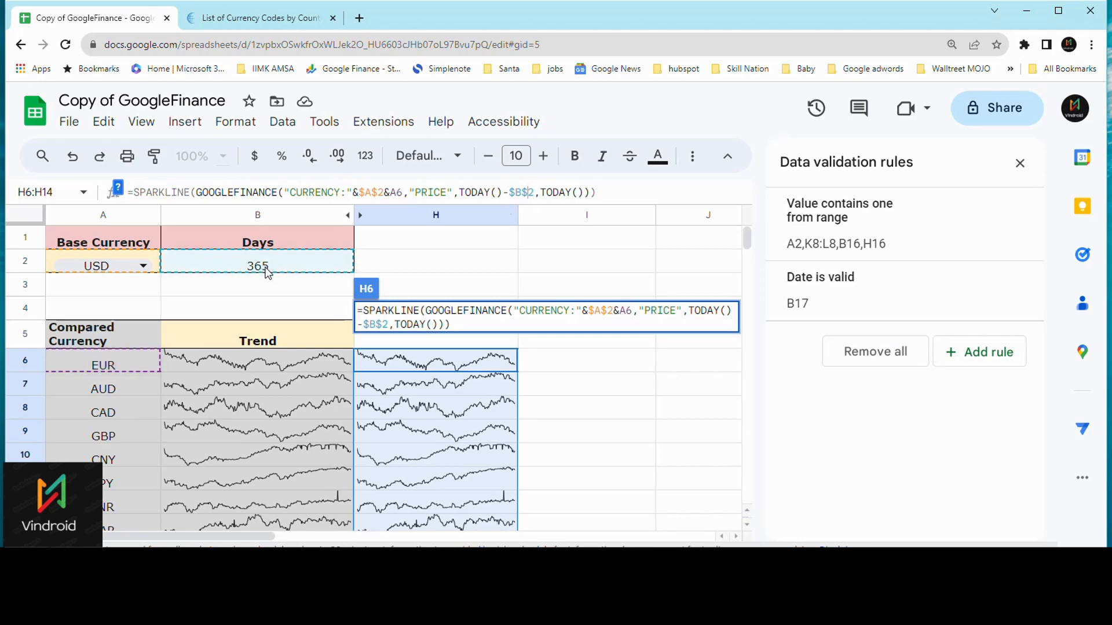
left_click(559, 438)
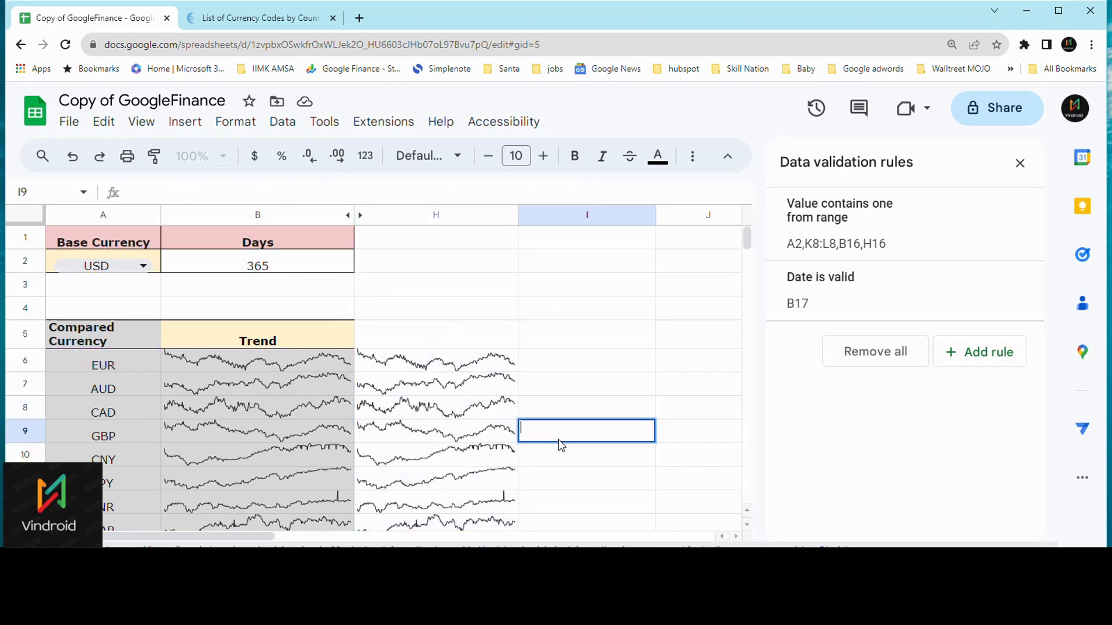
Clear the SPARKLINE formula text note from cell A20 below the currency tables
scroll(559, 446, "down", 3)
scroll(407, 376, "up", 2)
scroll(407, 376, "up", 2)
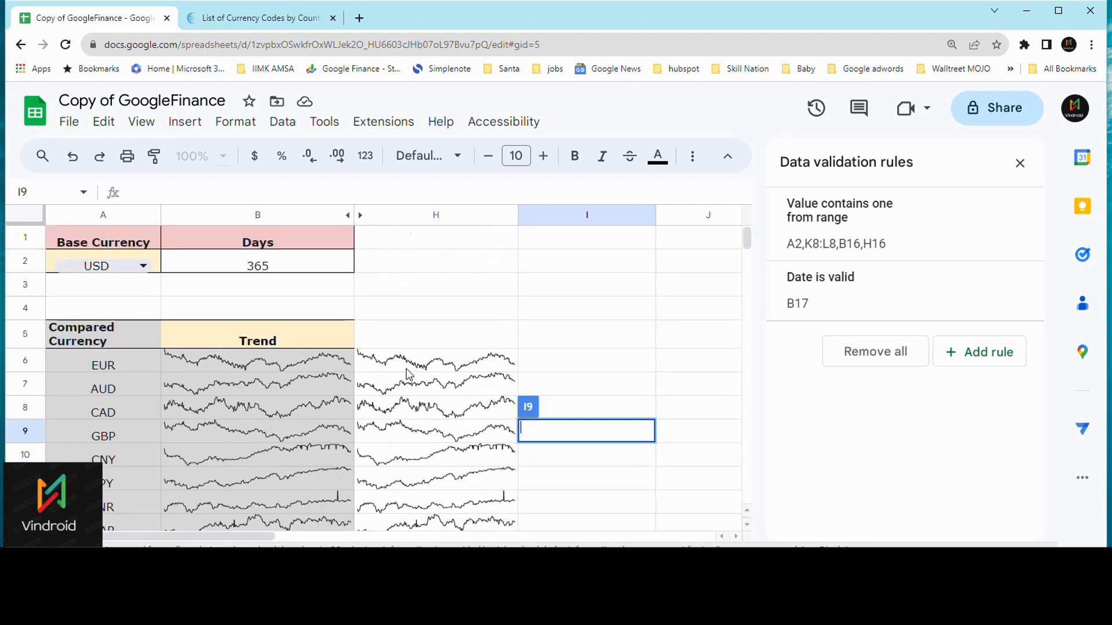
left_click(444, 368)
scroll(445, 394, "down", 5)
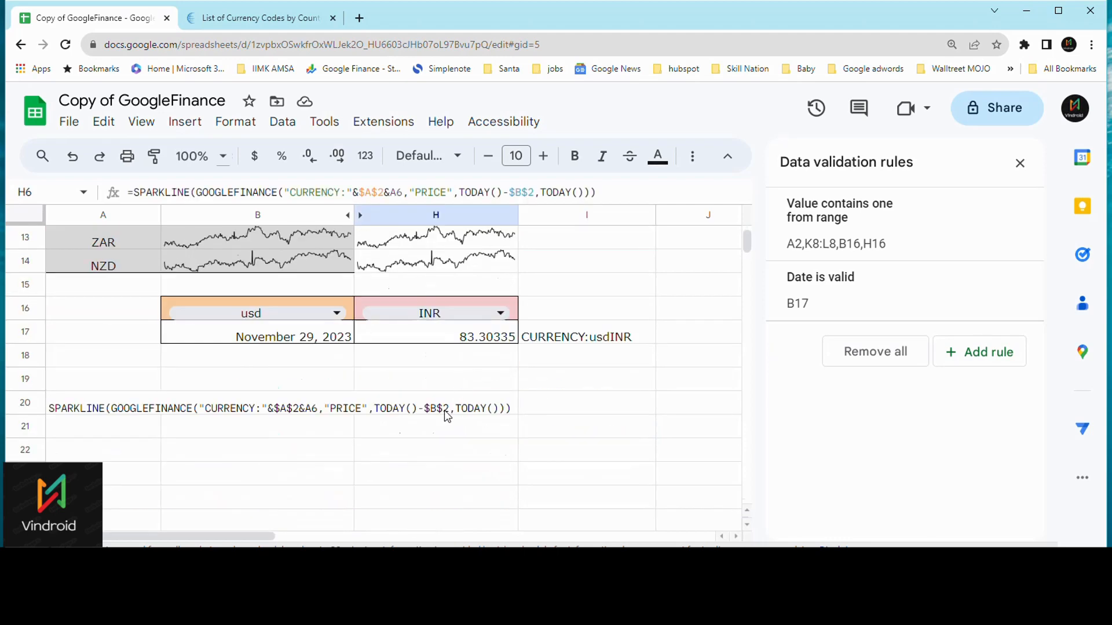
left_click(328, 374)
left_click(125, 413)
key("Delete")
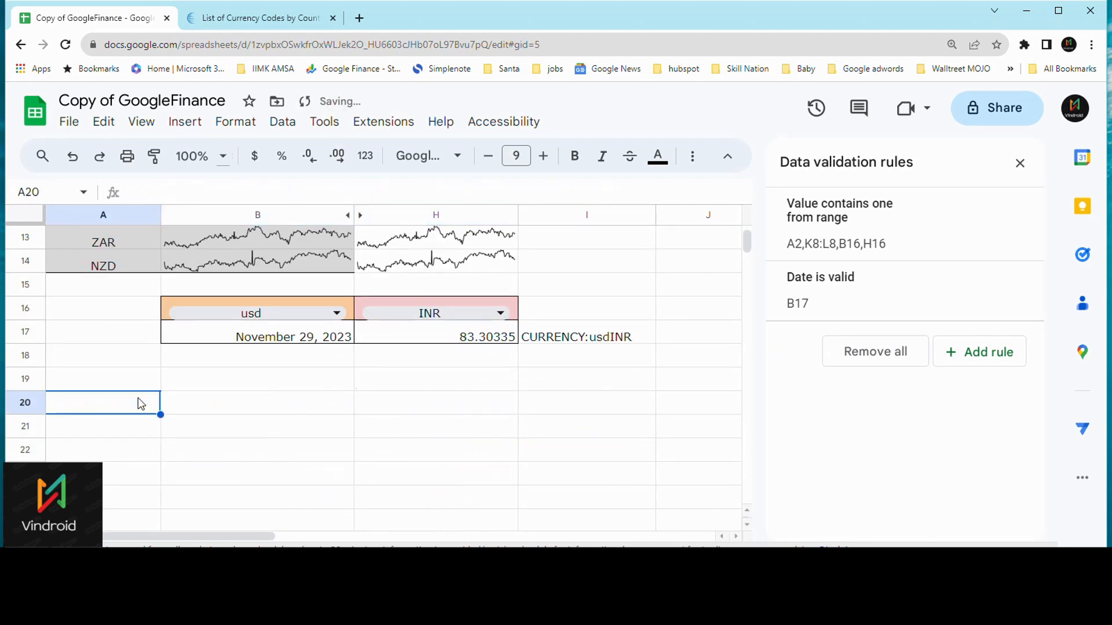
Inspect the date in B17 and the exchange rate formula in H17 of the conversion table
scroll(296, 516, "up", 1)
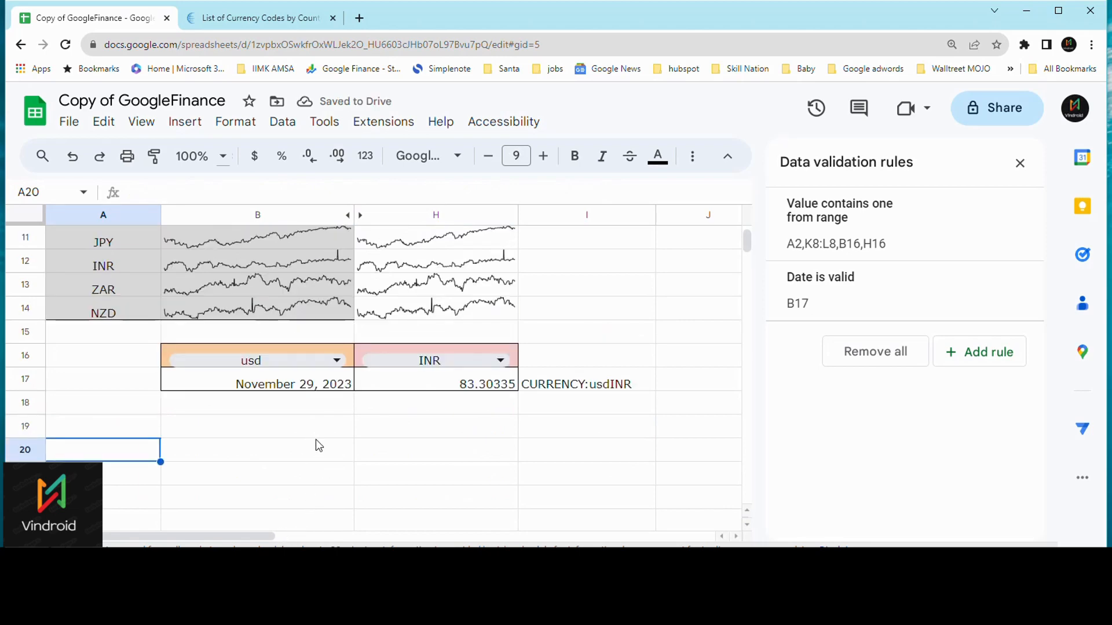
left_click(286, 392)
scroll(341, 475, "up", 2)
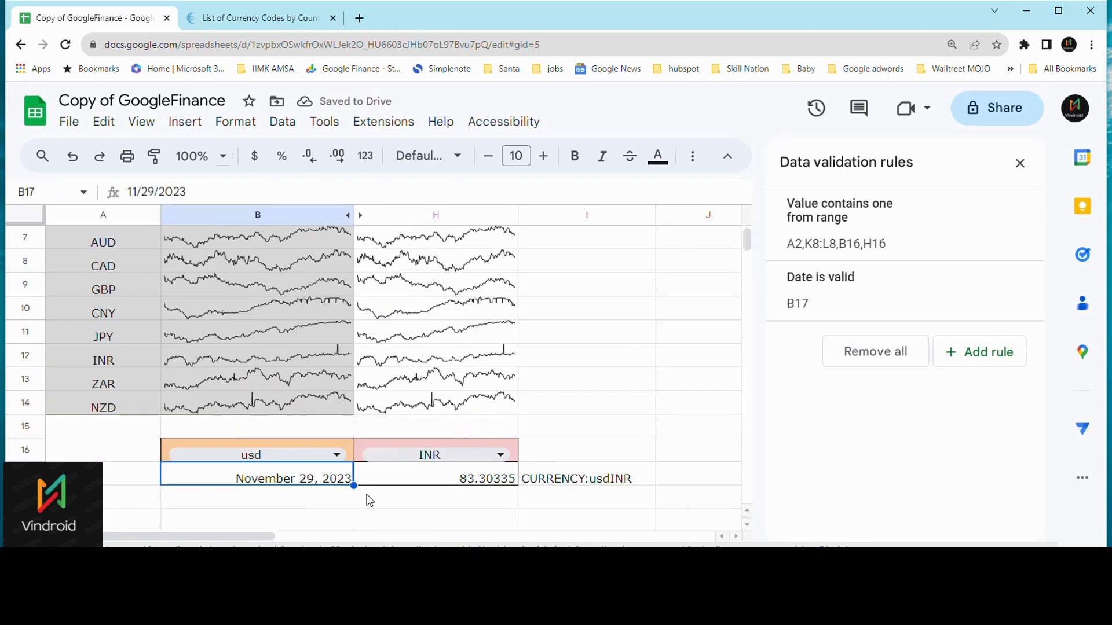
left_click(417, 497)
left_click(438, 483)
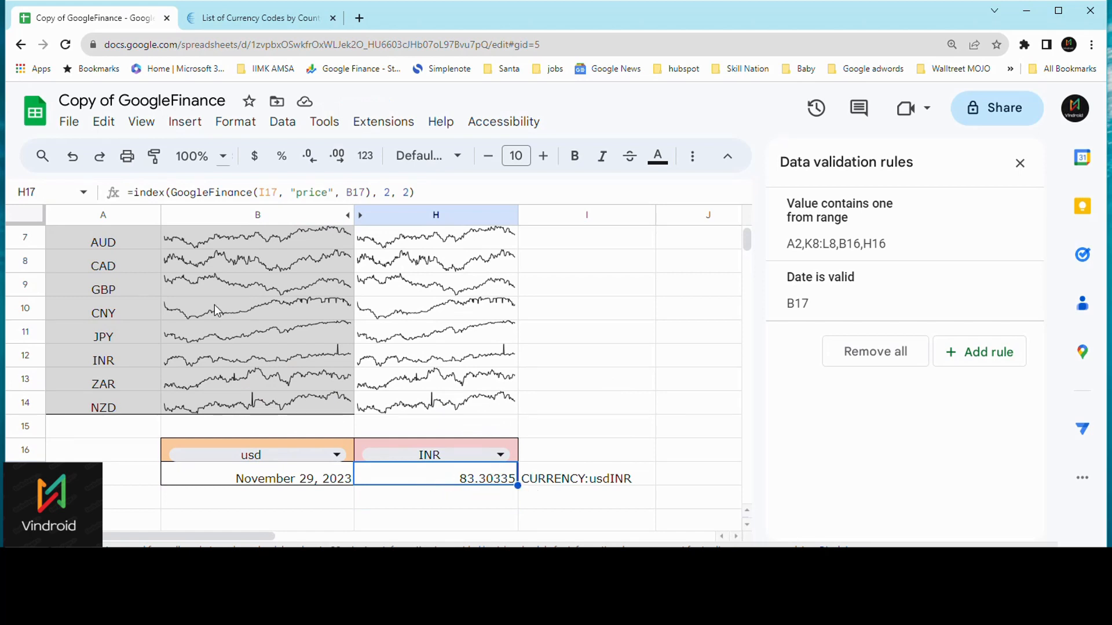
Re-enter the outer function name of the H17 formula as INDEX, keeping its GoogleFinance arguments, and commit it
left_click(184, 194)
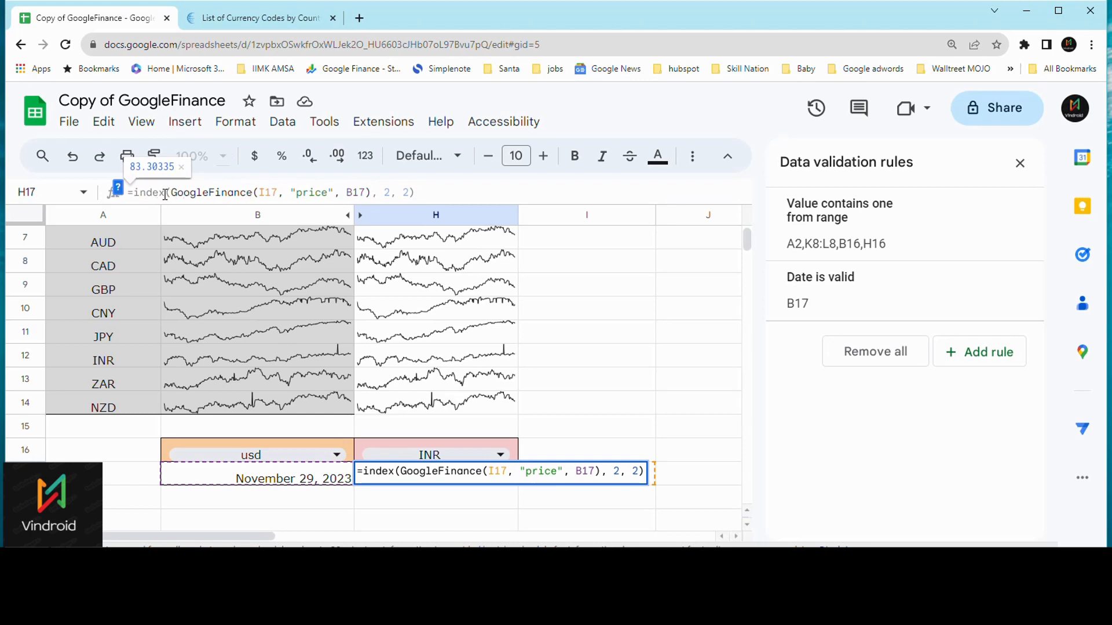
key("BackSpace")
key("BackSpace")
key("BackSpace")
key("BackSpace")
key("BackSpace")
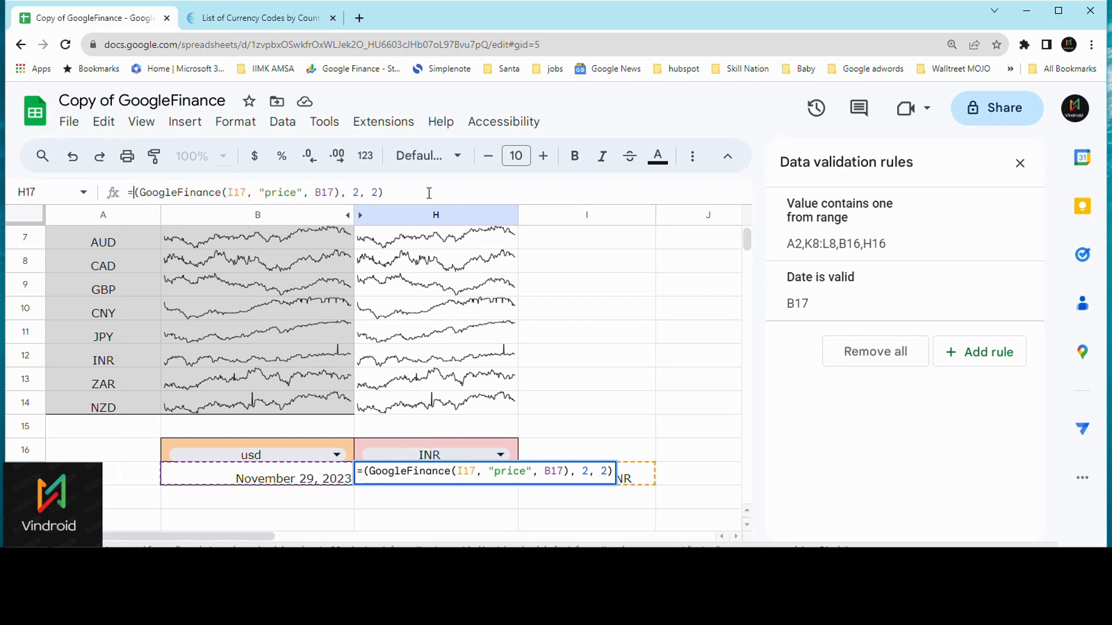
left_click(407, 195)
left_click(136, 195)
type("INDEX")
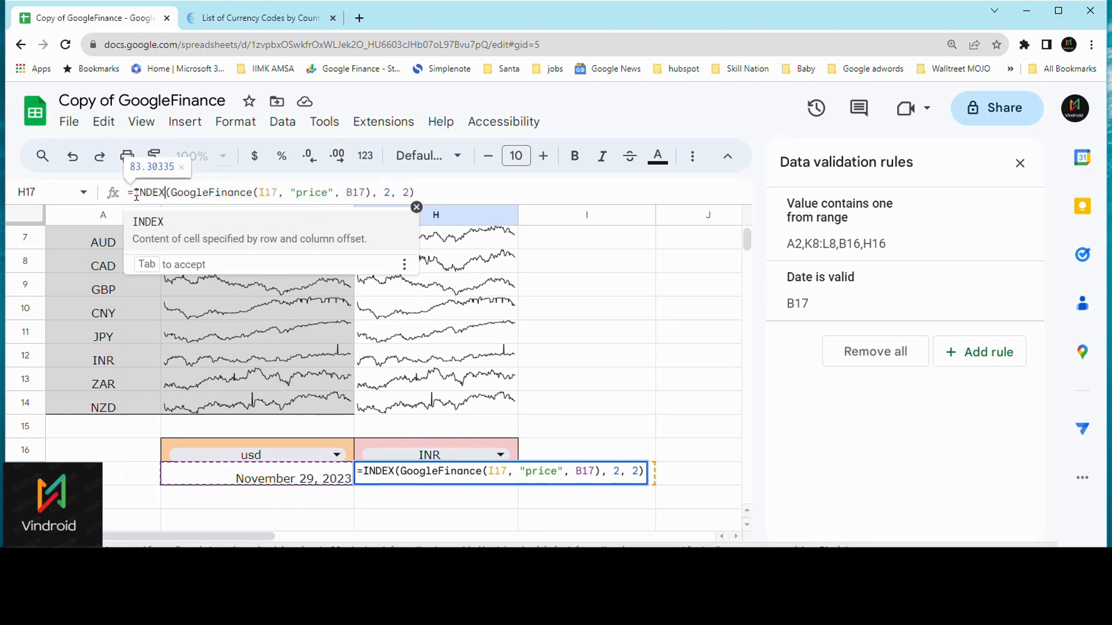
key("Tab")
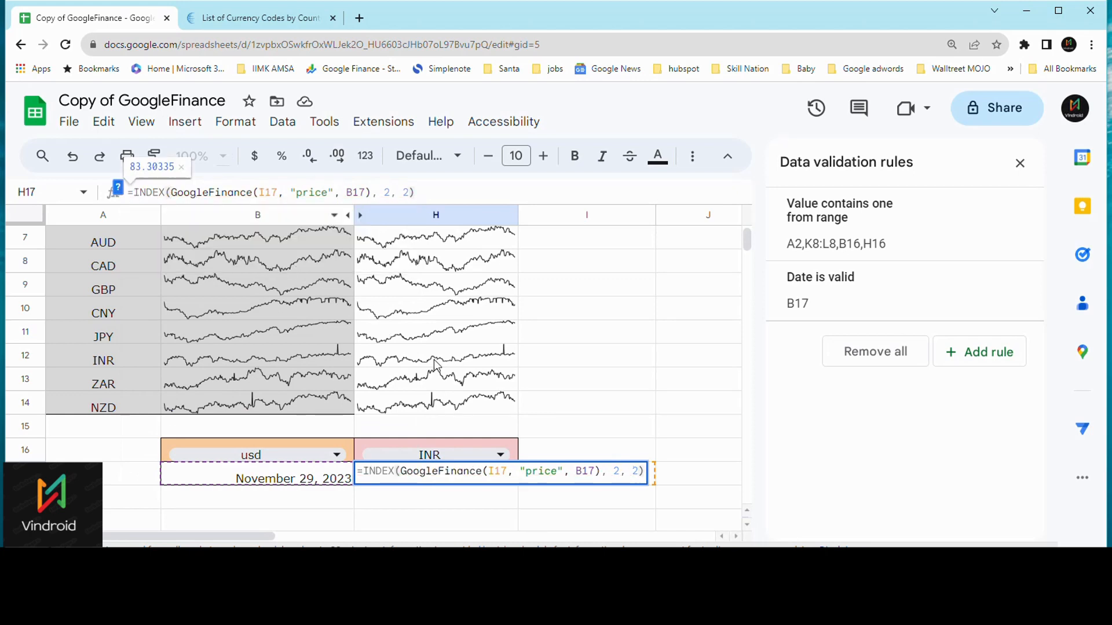
key("Return")
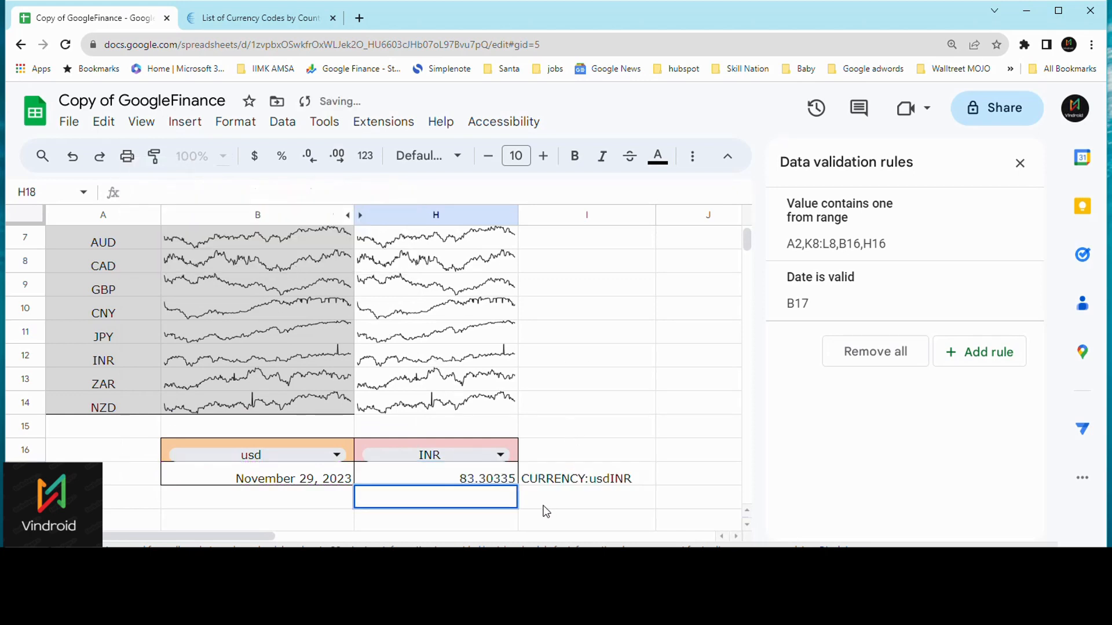
Compare the INDEX formula in H17 with the ticker formula in I17, leaving both unchanged
double_click(488, 481)
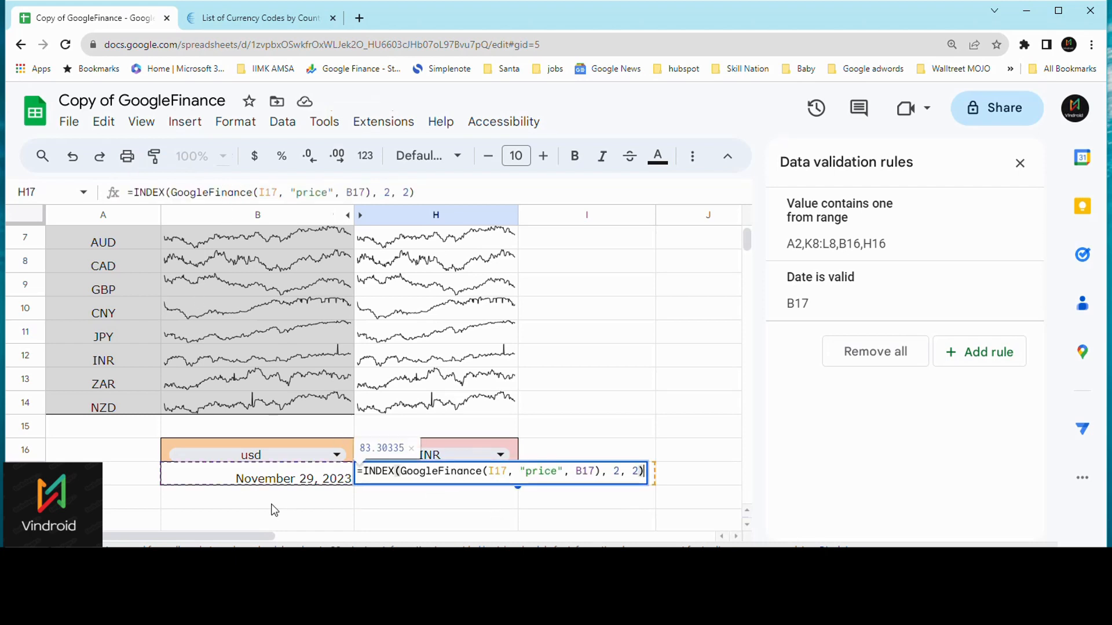
left_click(573, 409)
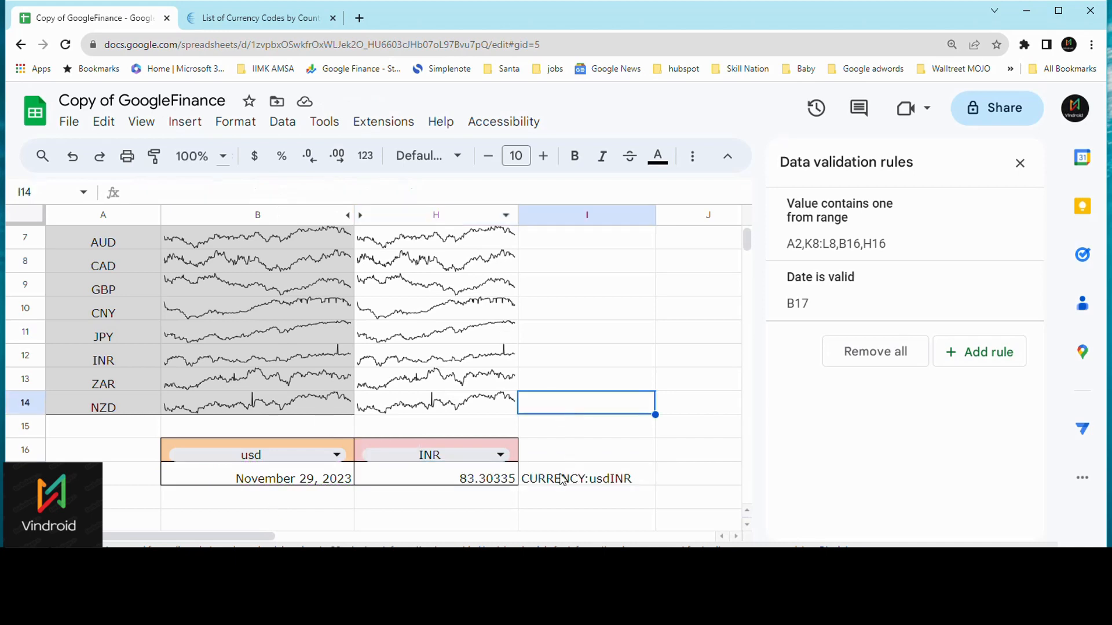
left_click(561, 491)
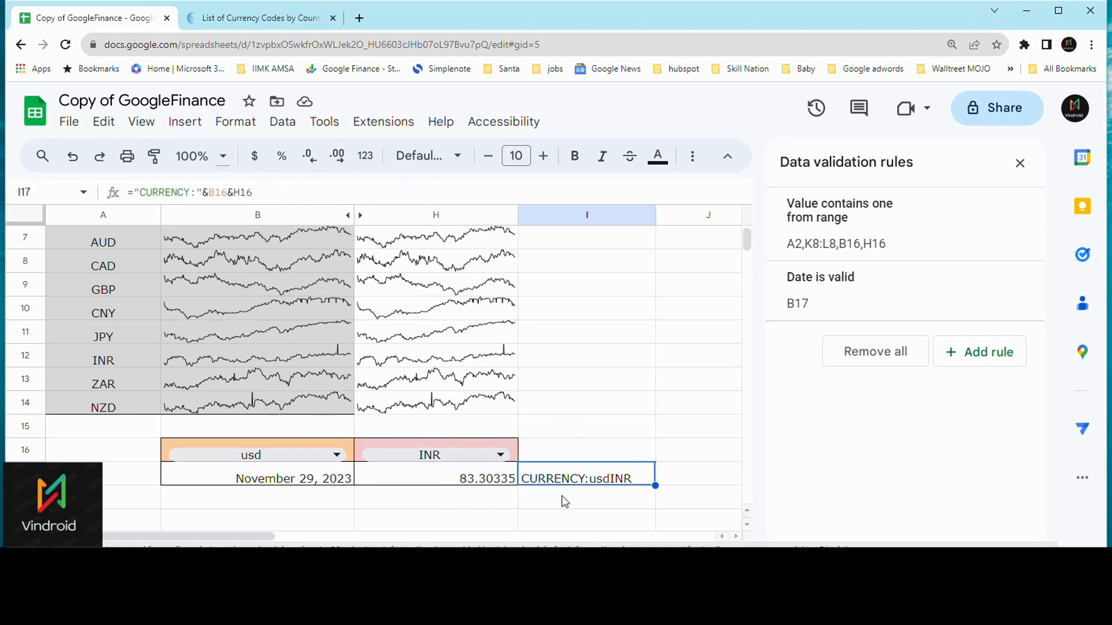
left_click(475, 479)
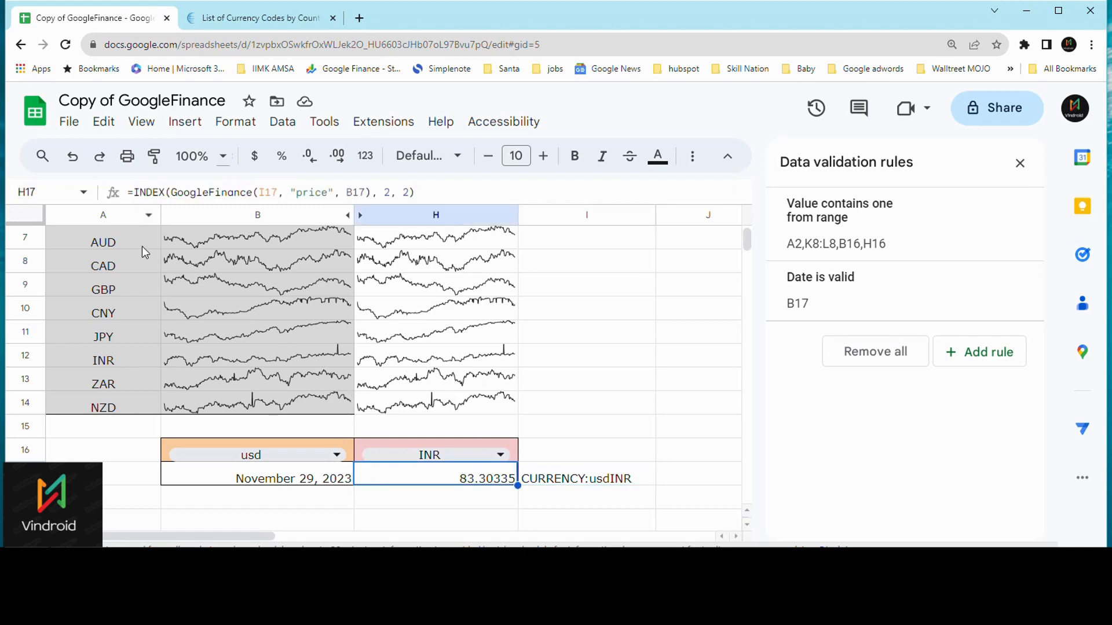
left_click(135, 191)
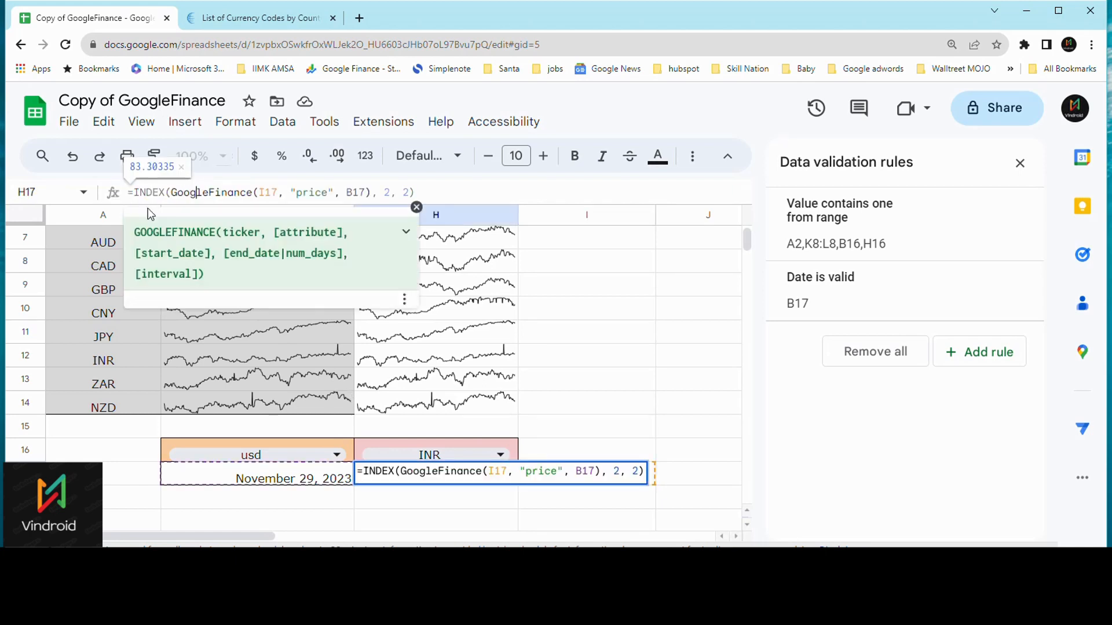
left_click(589, 524)
scroll(589, 524, "down", 1)
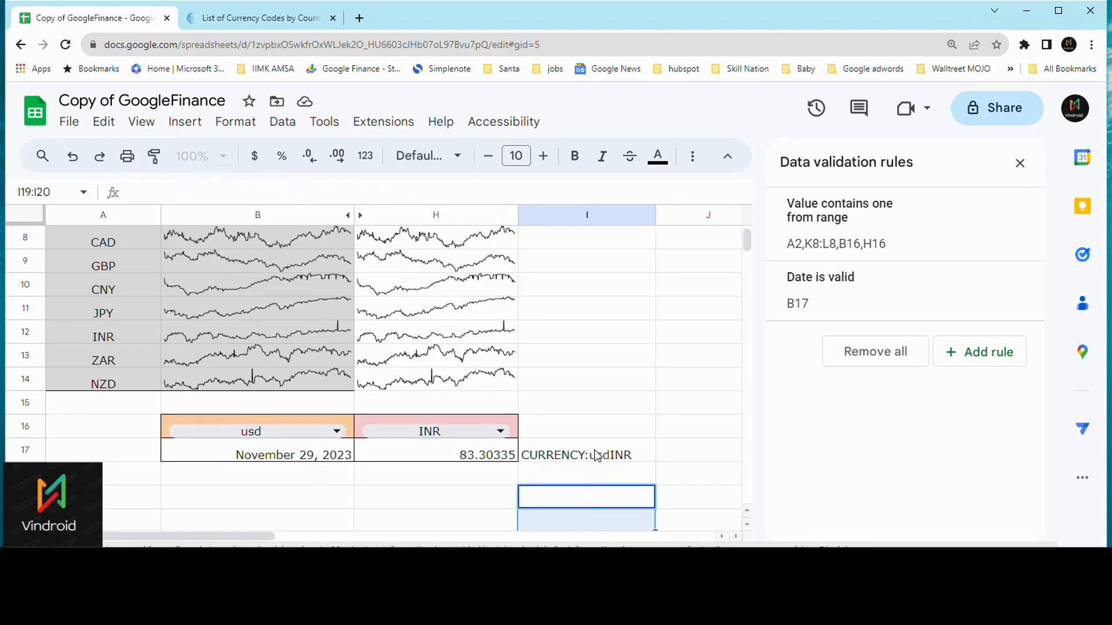
Examine the "CURRENCY:" text and the references B16 and H16 in the I17 ticker formula, then leave it unchanged
left_click(598, 464)
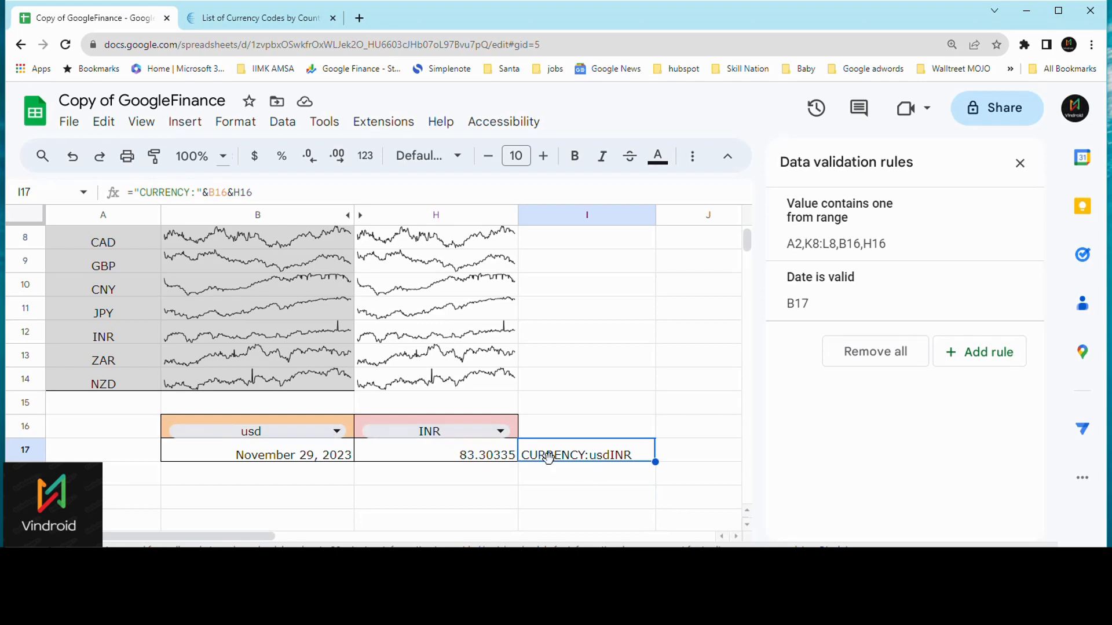
left_click(623, 468)
left_click(626, 459)
double_click(164, 193)
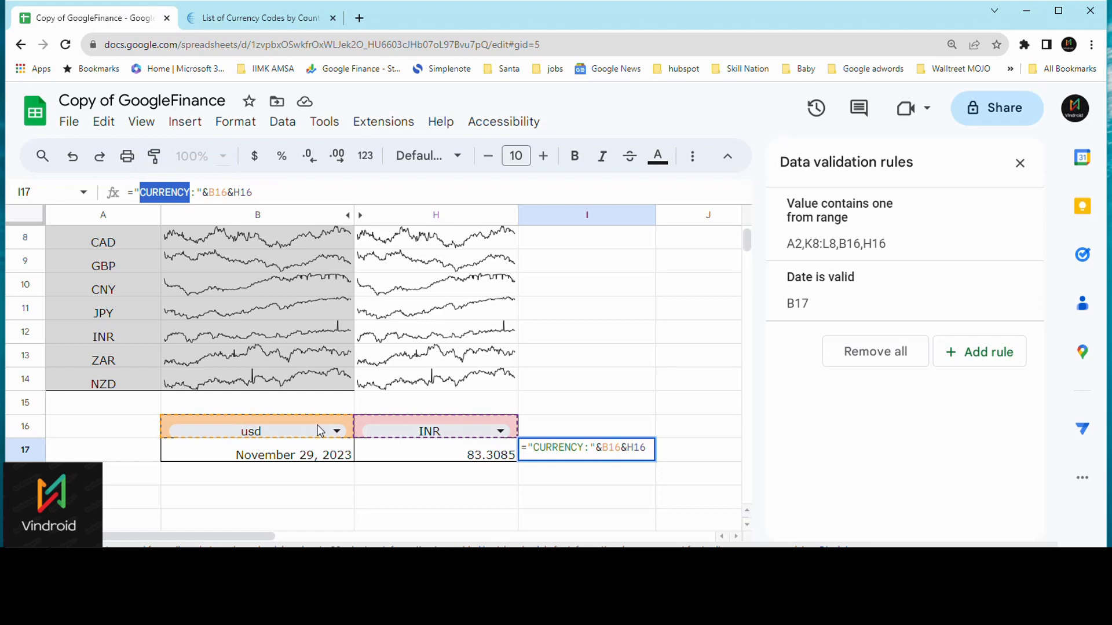
left_click(217, 193)
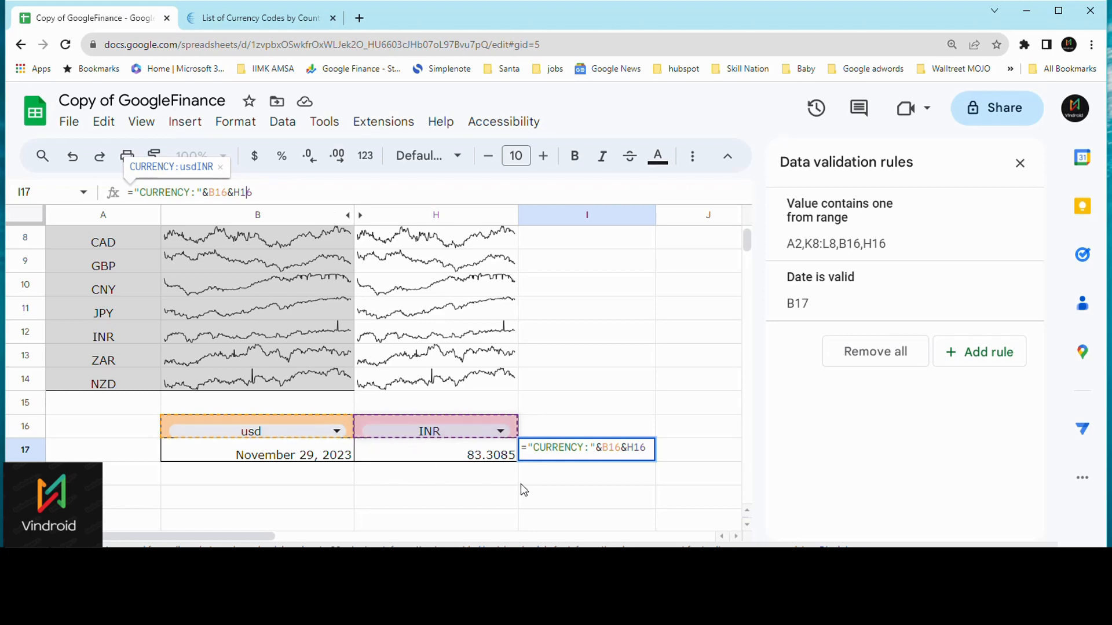
key("Return")
key("Up")
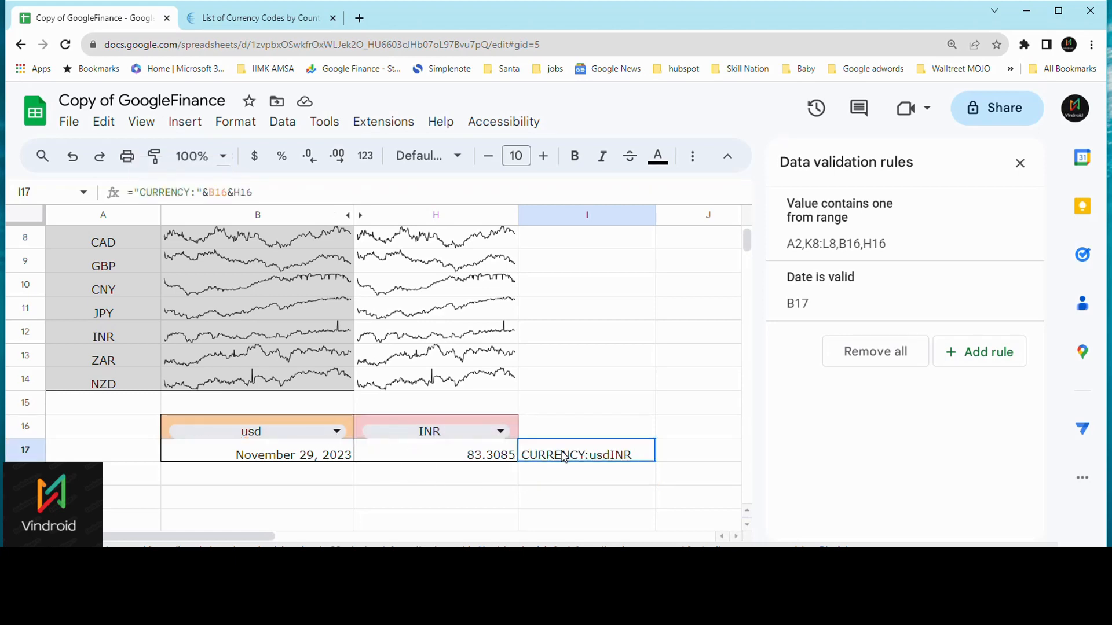
Set the source currency in B16 to DZD and check the ticker text in I17
left_click(336, 433)
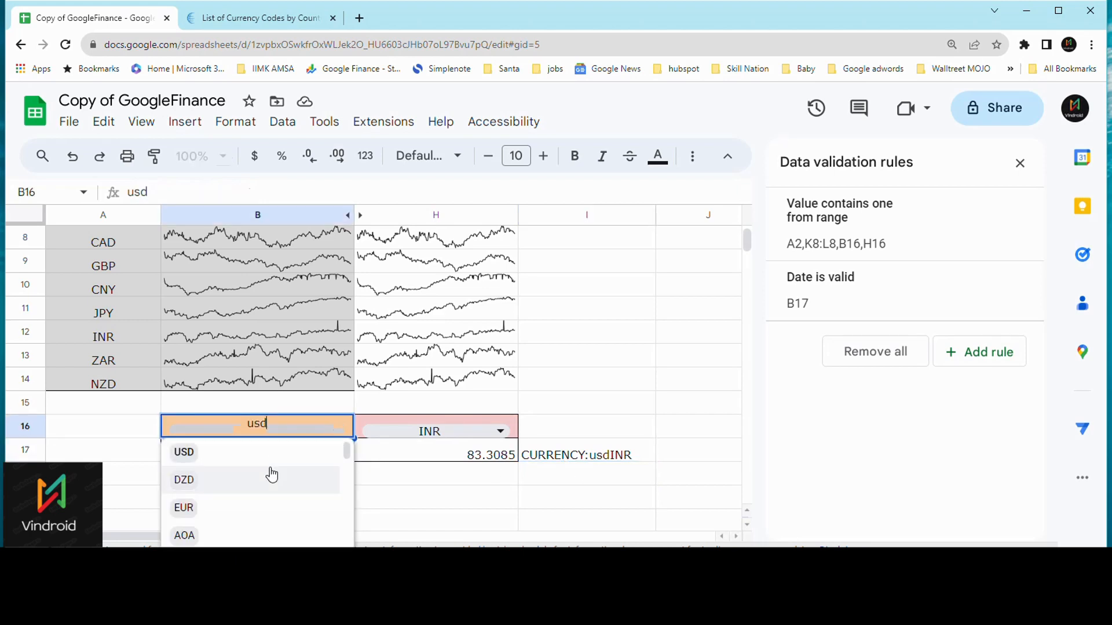
left_click(233, 480)
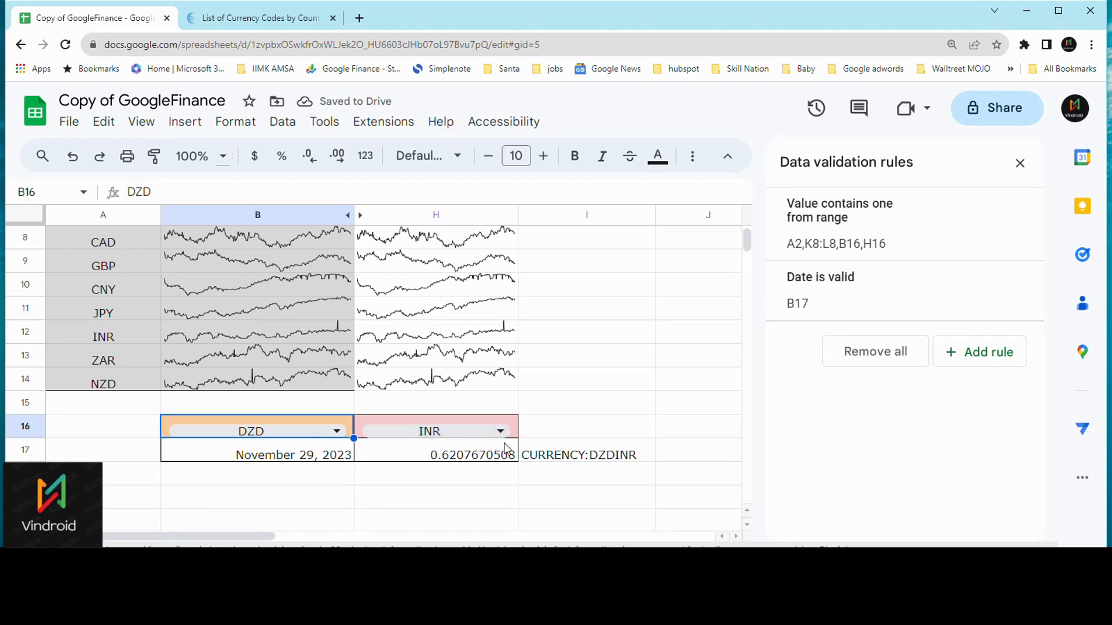
left_click(537, 457)
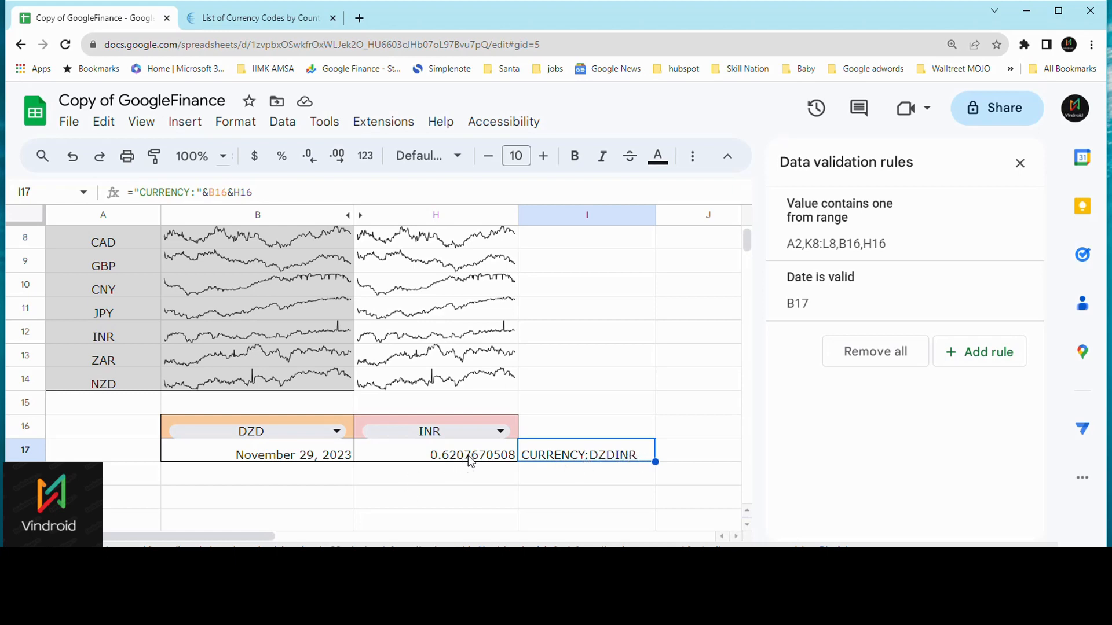
Examine the GoogleFinance arguments in the H17 formula: ticker I17, attribute "price" and start date B17
left_click(450, 457)
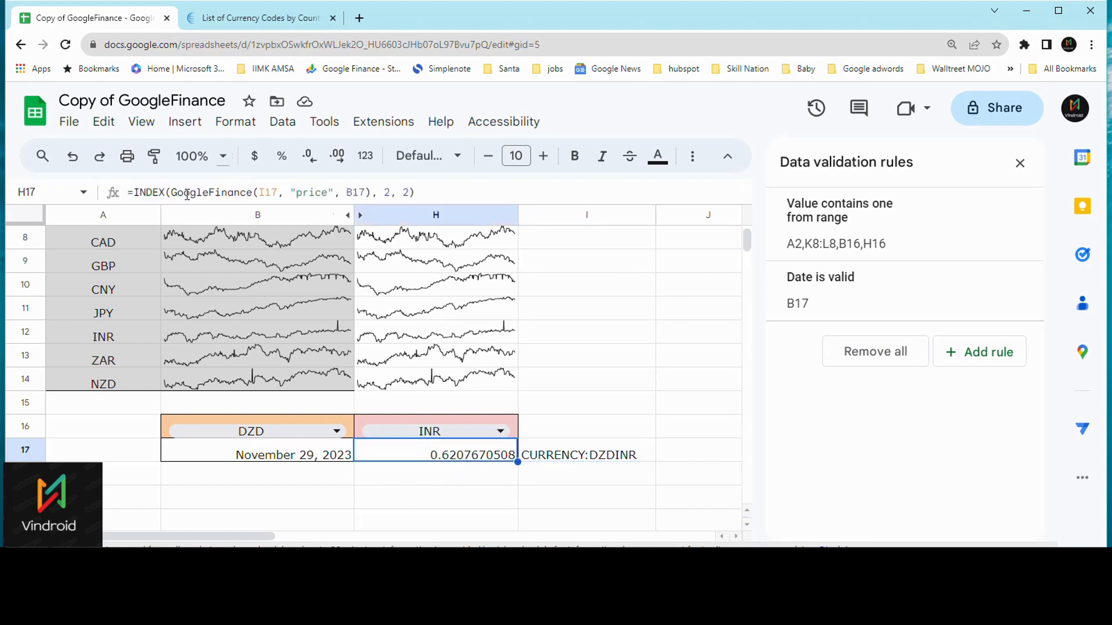
left_click(274, 193)
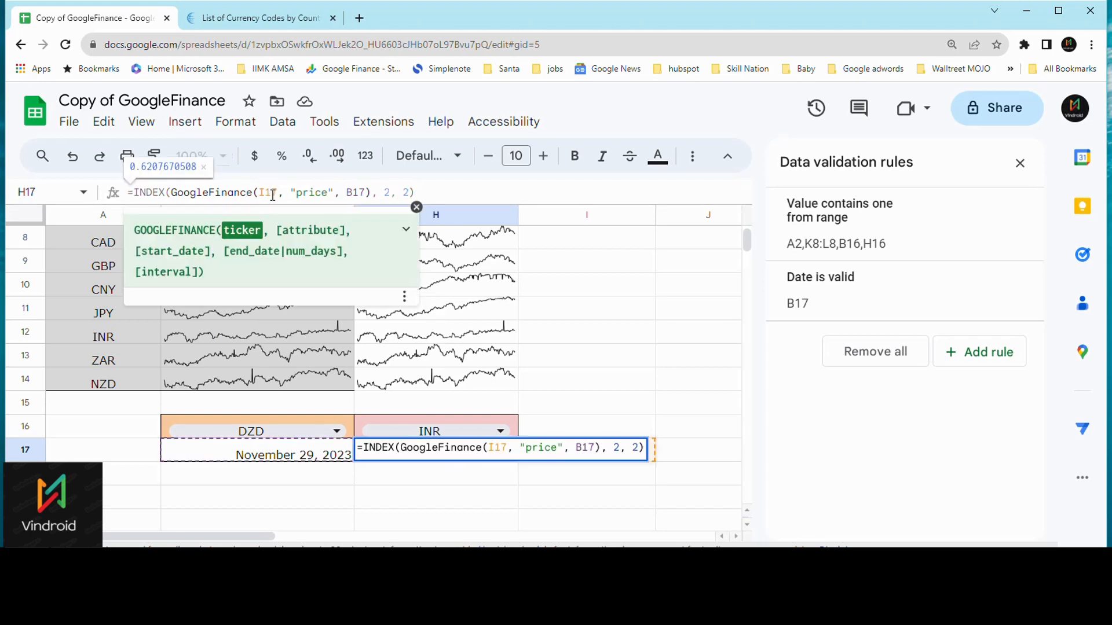
left_click(305, 195)
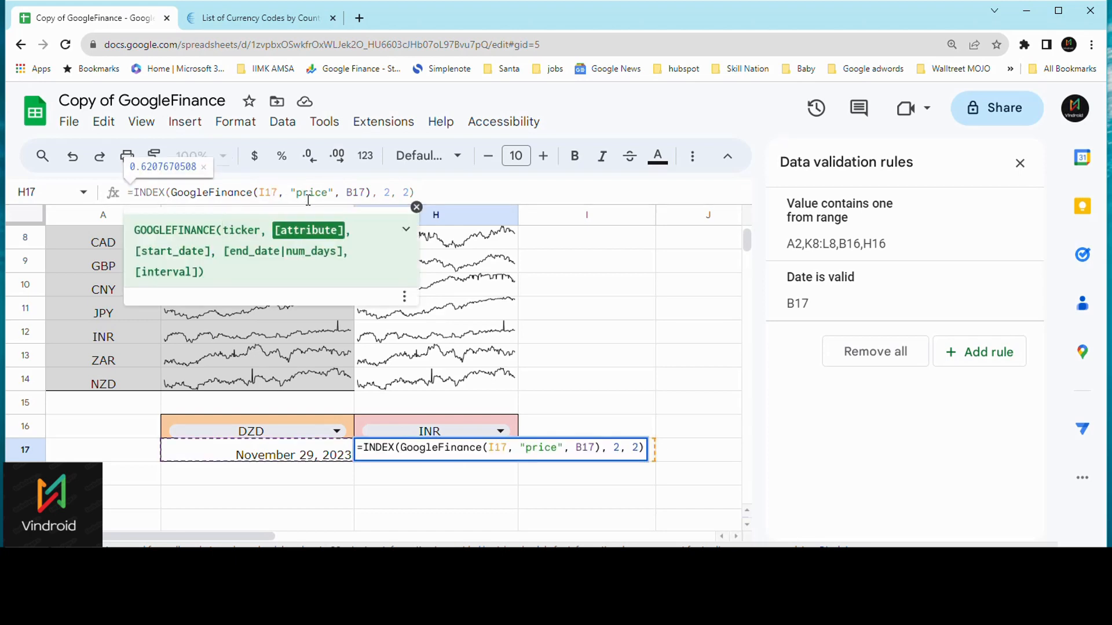
left_click(357, 194)
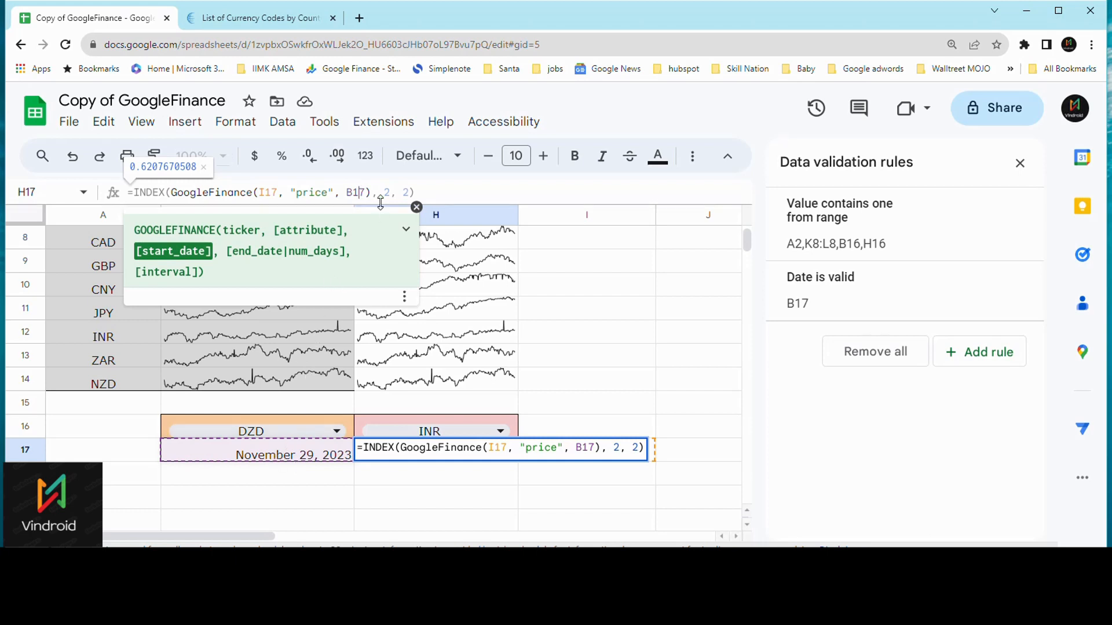
Examine the INDEX reference and its row and column arguments 2, 2 in H17, then leave the formula unchanged and reselect H17
left_click(155, 192)
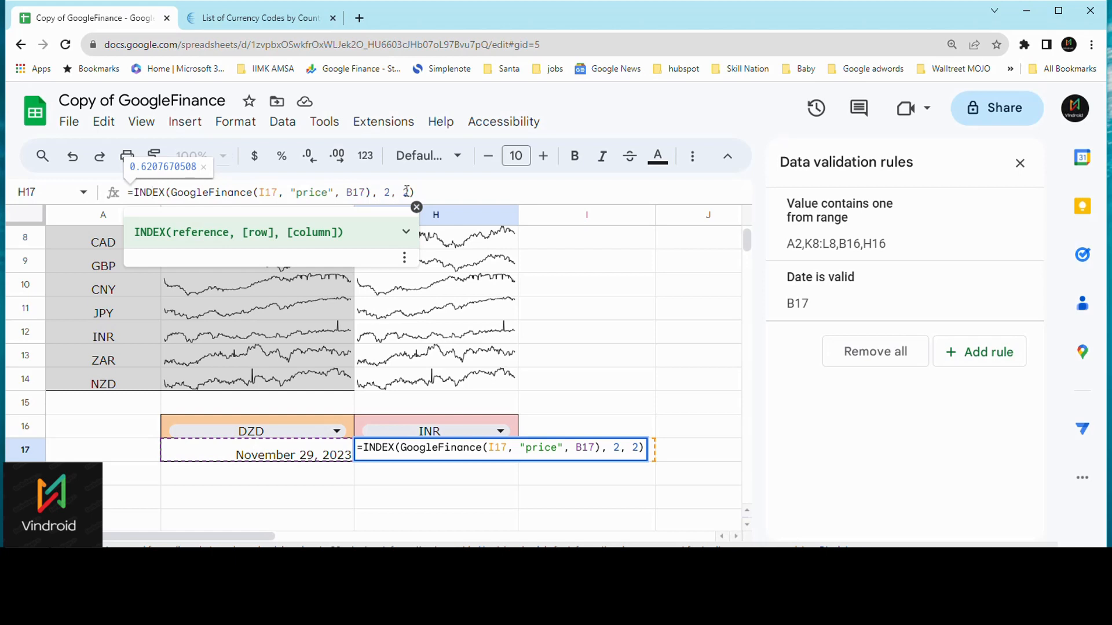
left_click(390, 193)
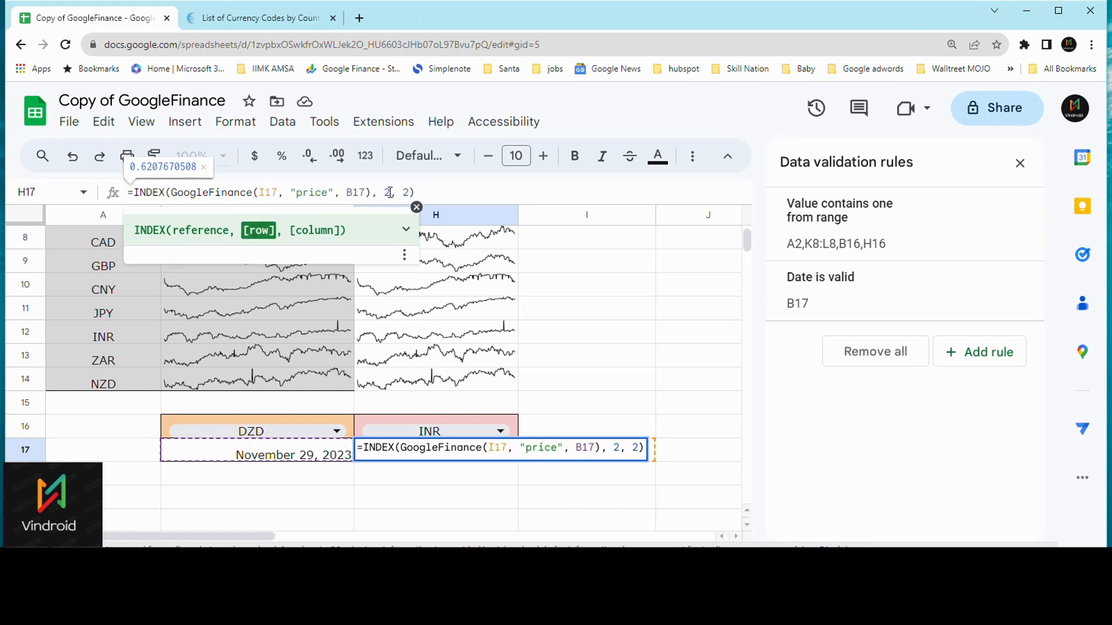
left_click(405, 193)
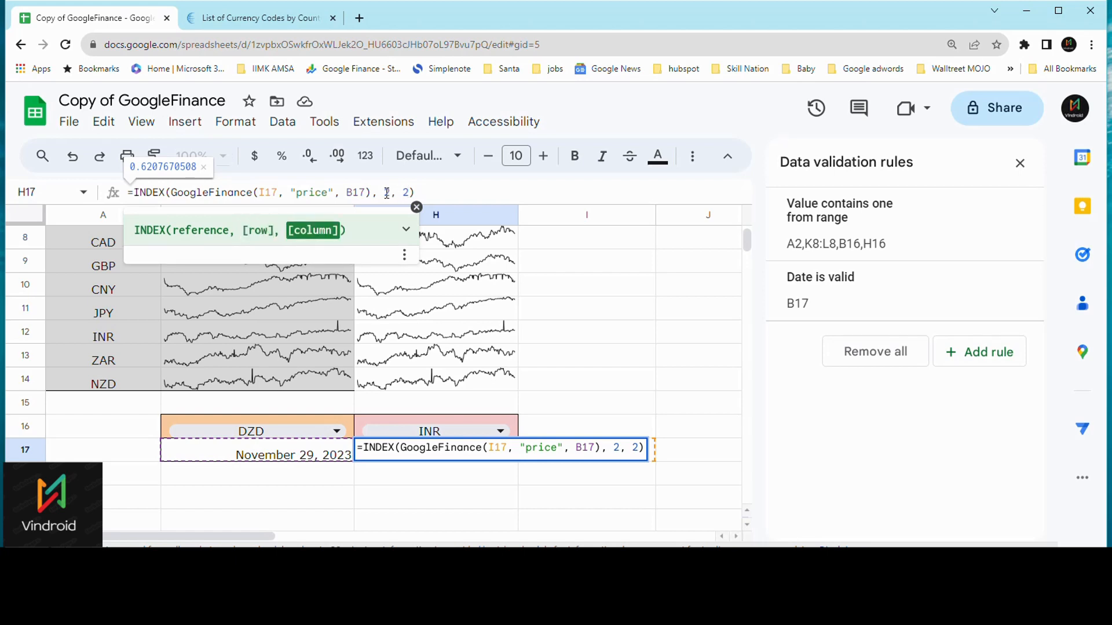
left_click(386, 192)
left_click(405, 192)
left_click(269, 191)
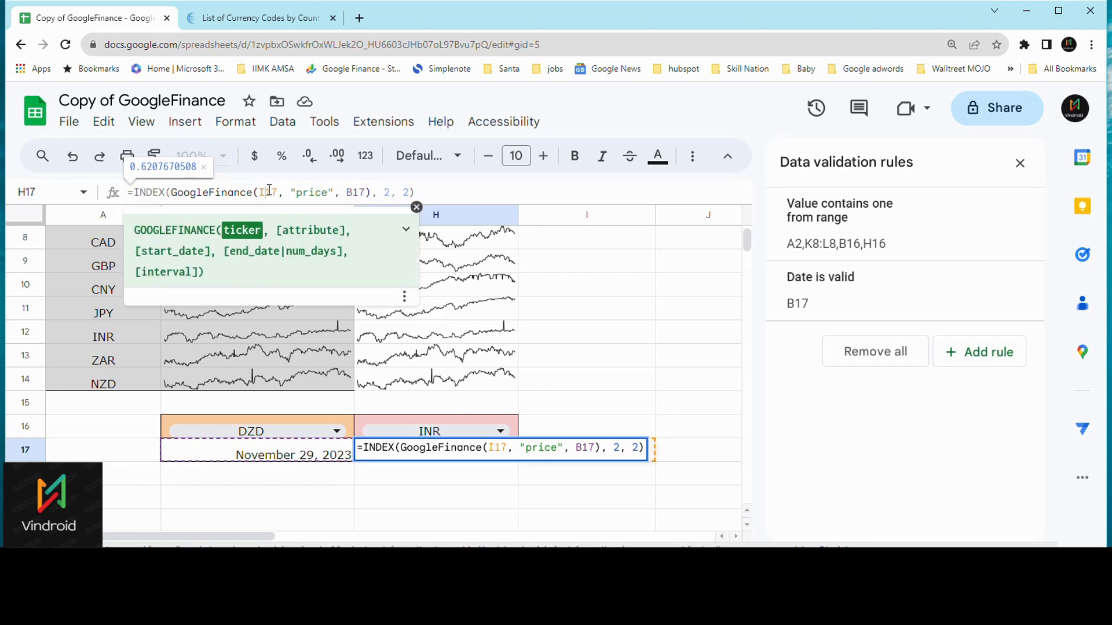
left_click(387, 192)
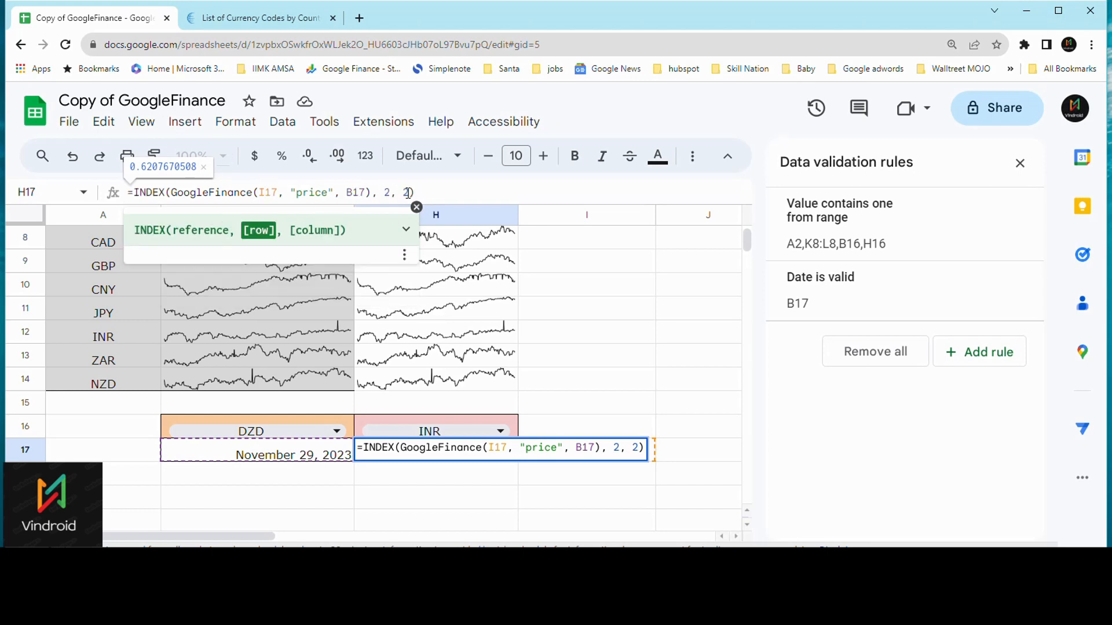
left_click(408, 193)
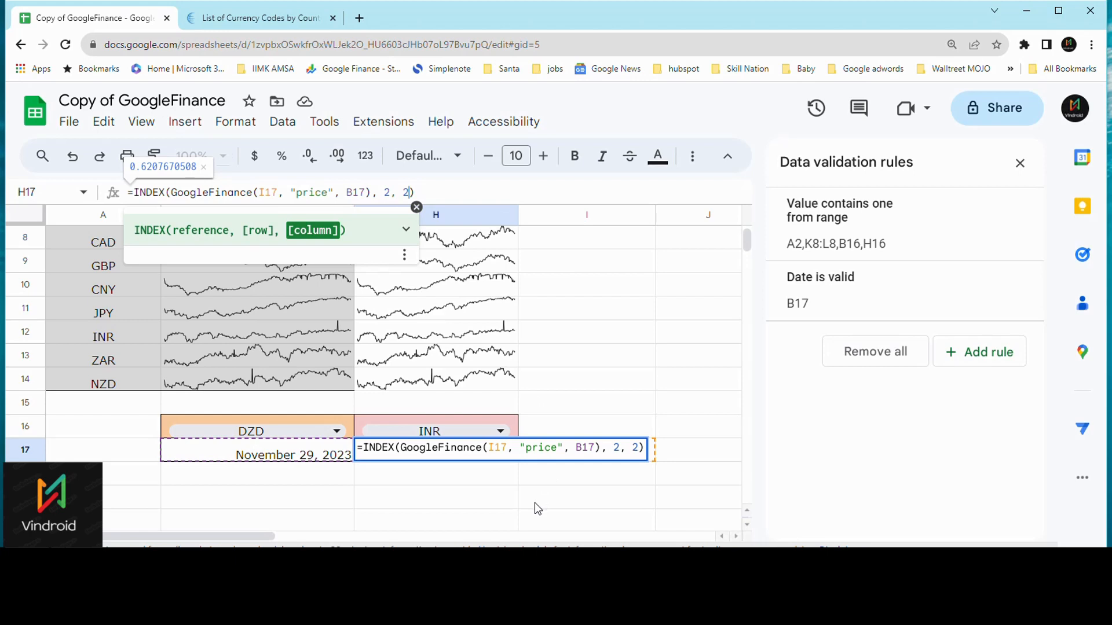
key("Return")
left_click(451, 453)
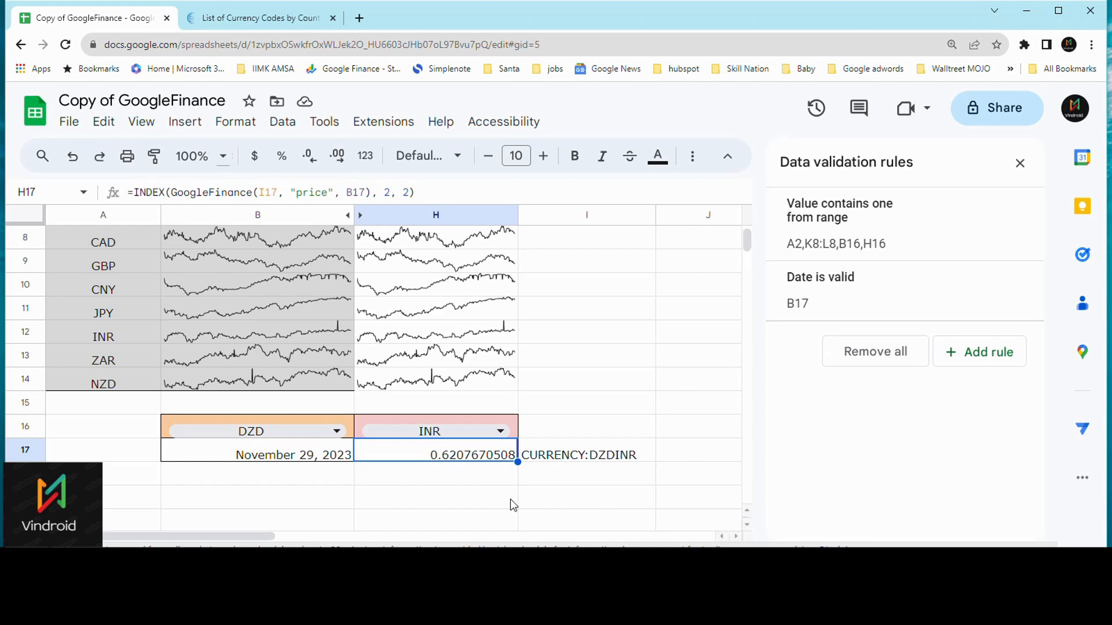
Set the source currency in B16 to INR
left_click(340, 434)
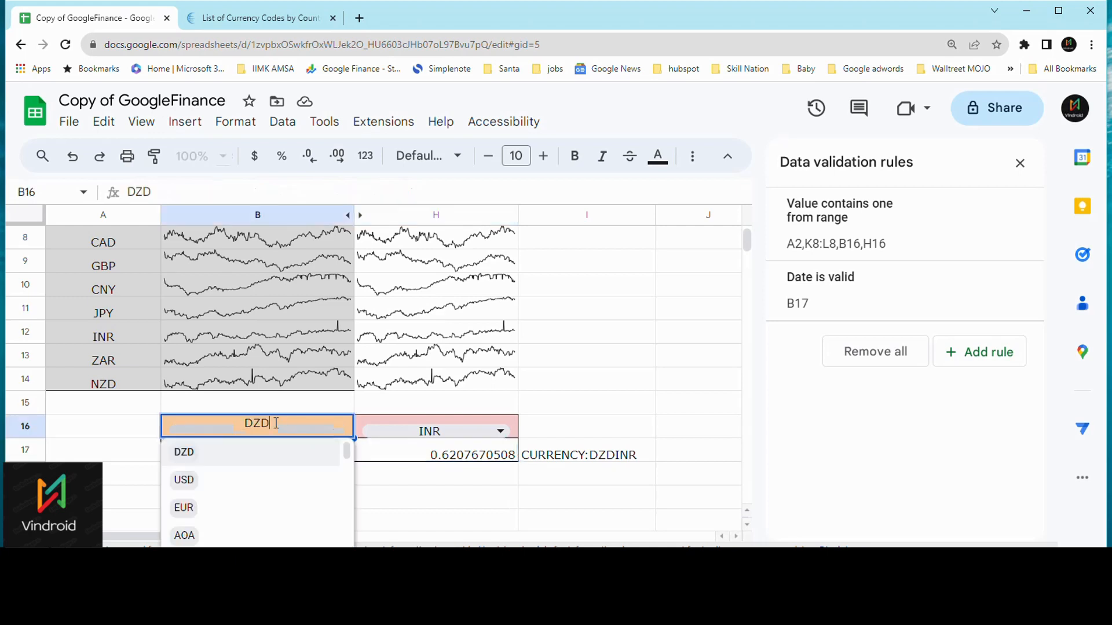
type("INR")
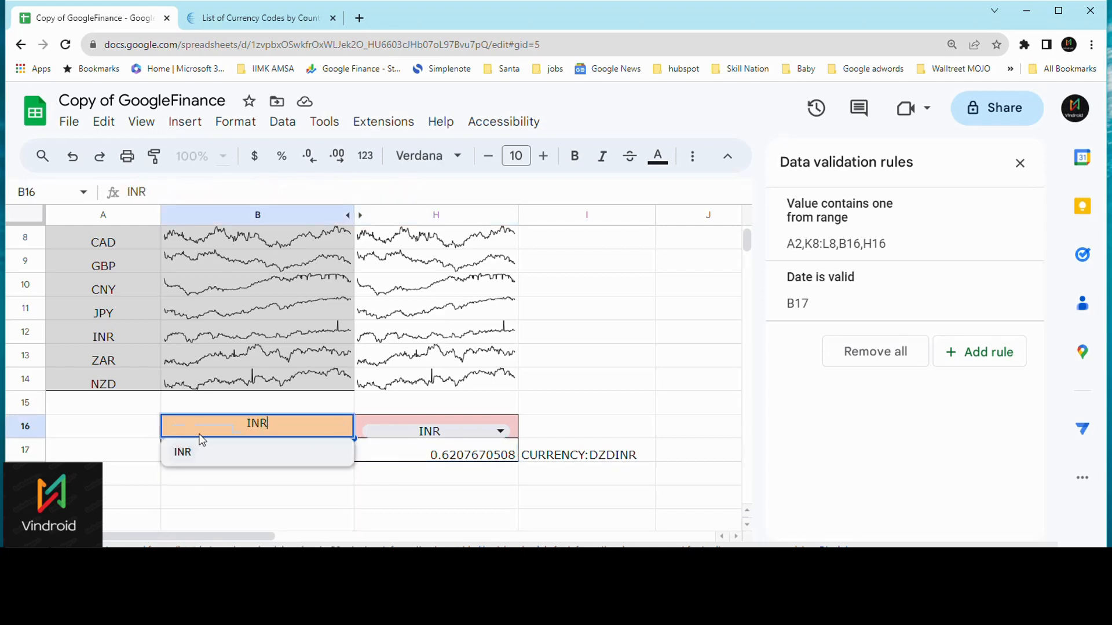
left_click(247, 467)
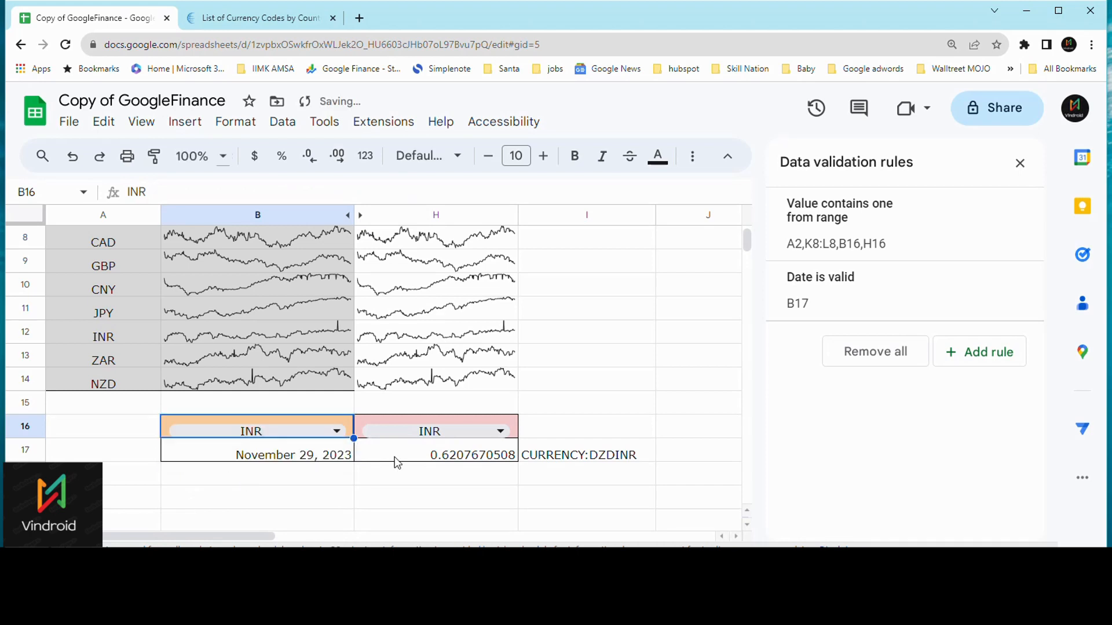
Set the target currency in H16 to USD and check the converted rate in H17
left_click(499, 432)
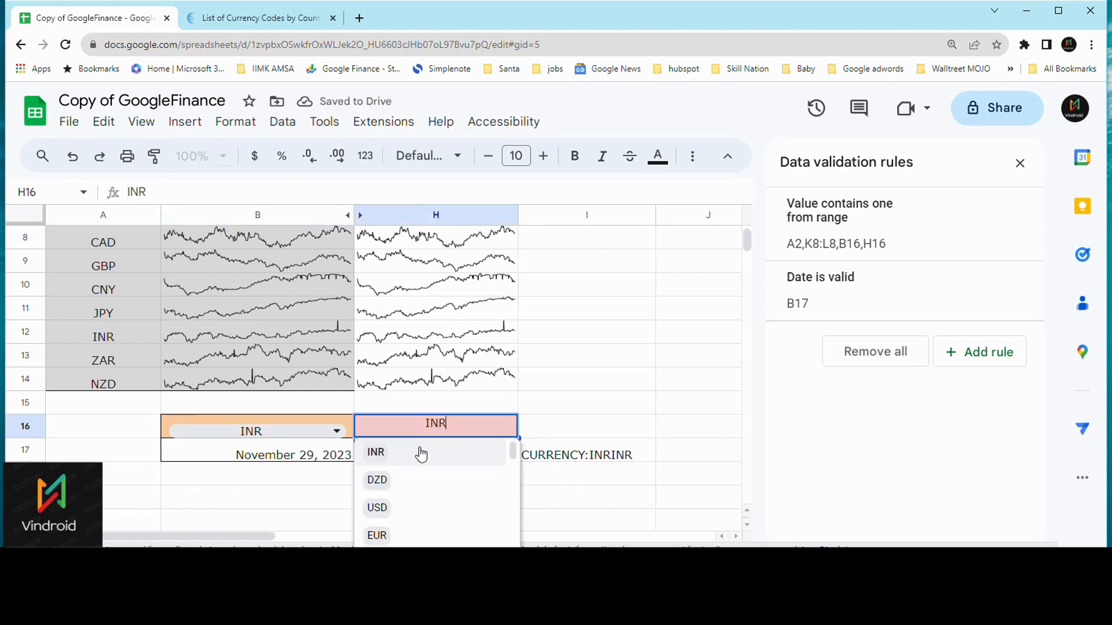
key("BackSpace")
key("BackSpace")
key("BackSpace")
type("U")
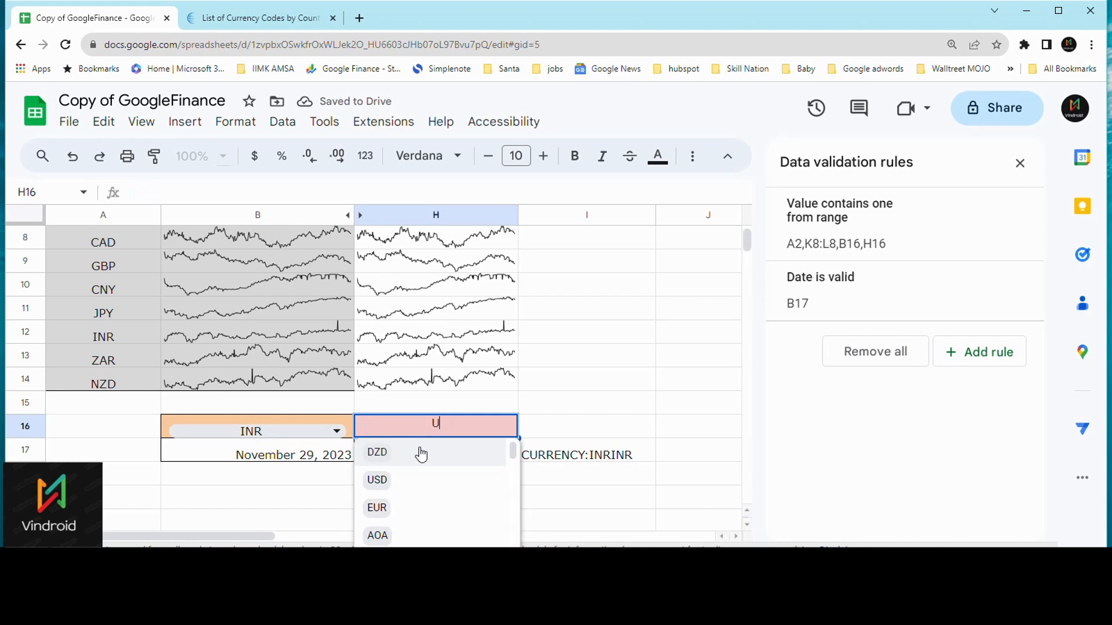
type("SD")
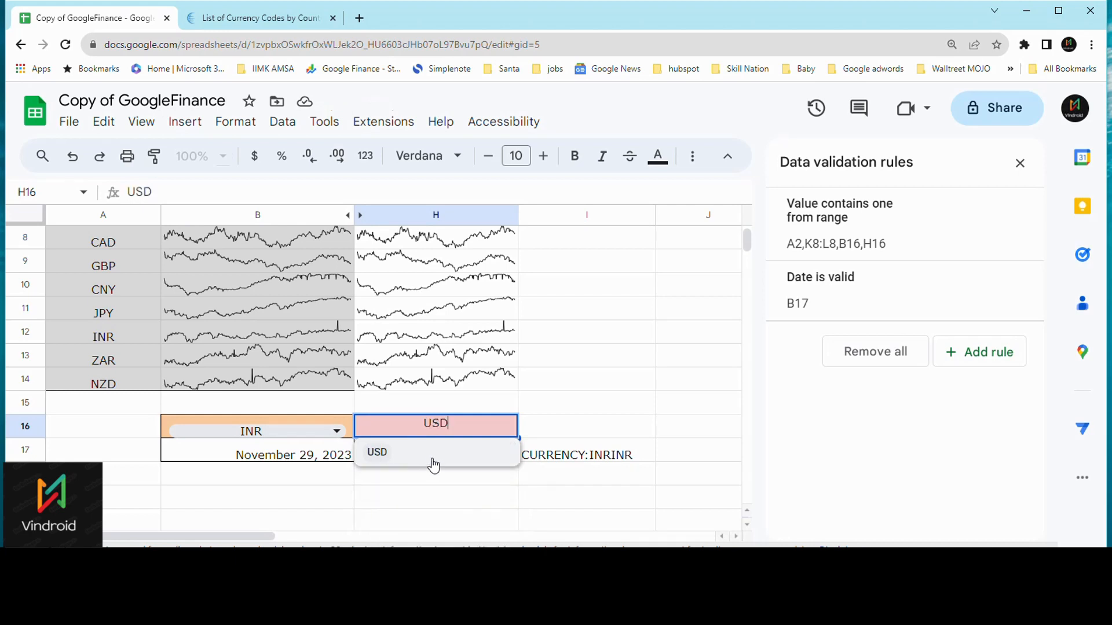
left_click(429, 460)
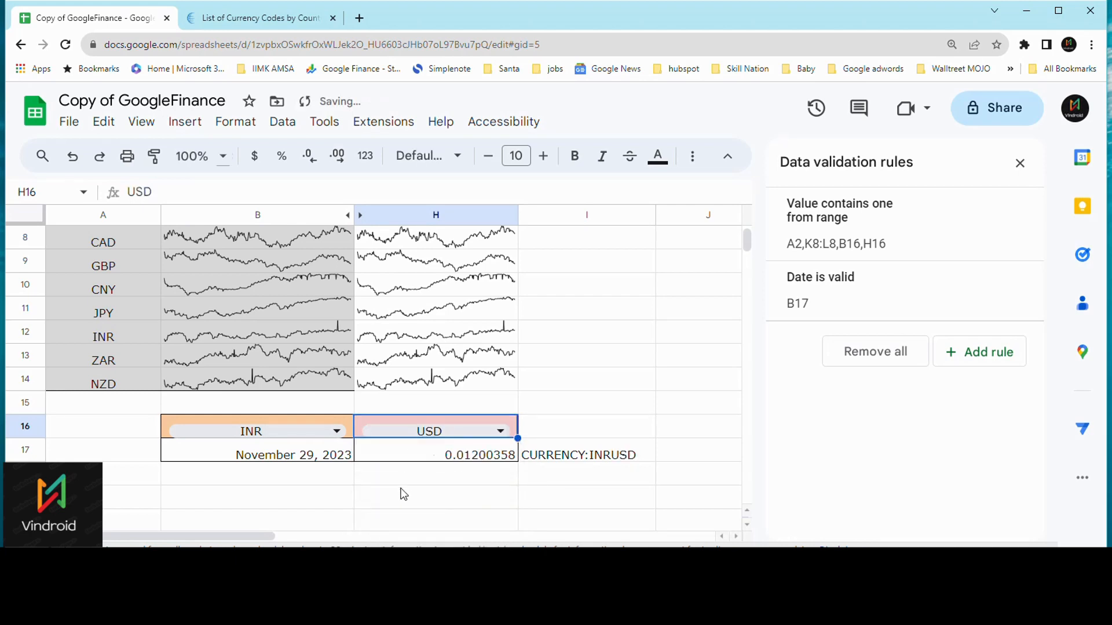
left_click(332, 466)
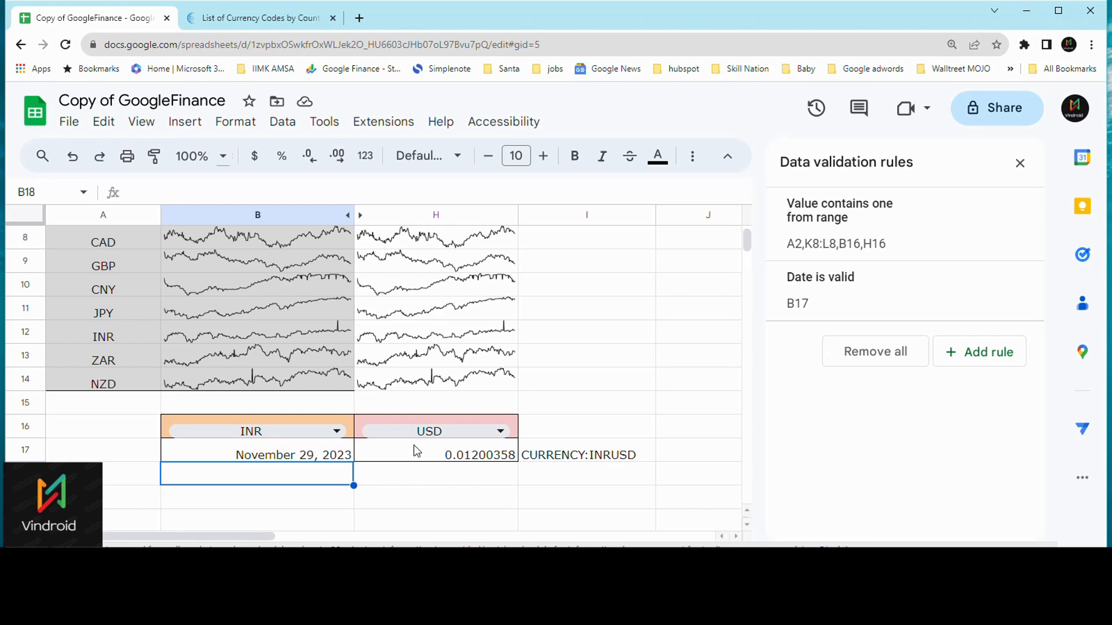
Set the source currency in B16 to USD
left_click(334, 433)
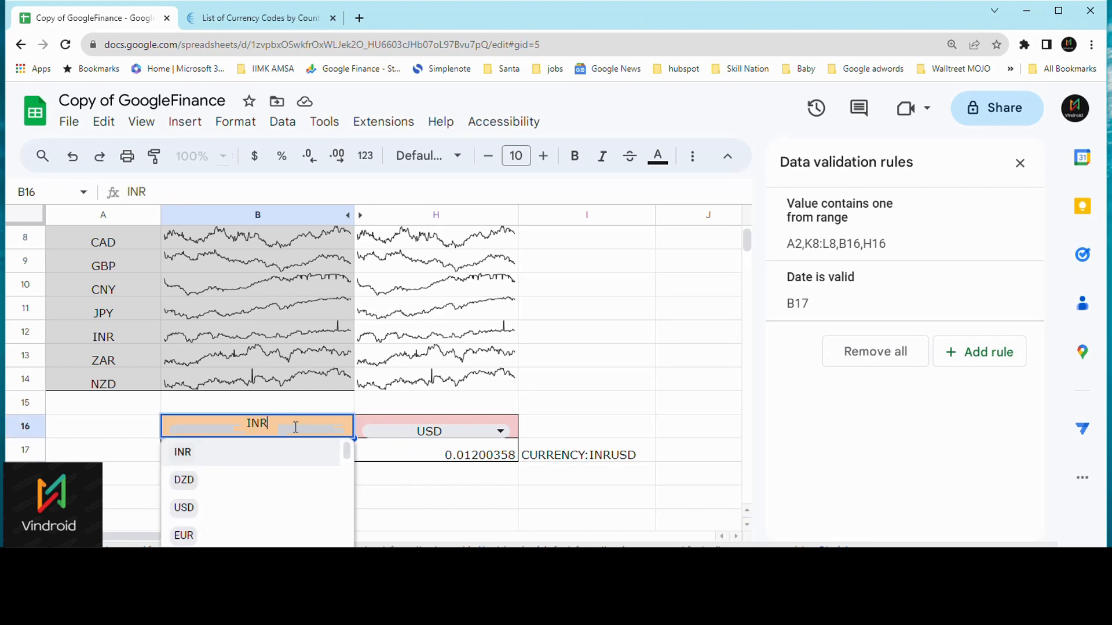
key("BackSpace")
key("BackSpace")
key("BackSpace")
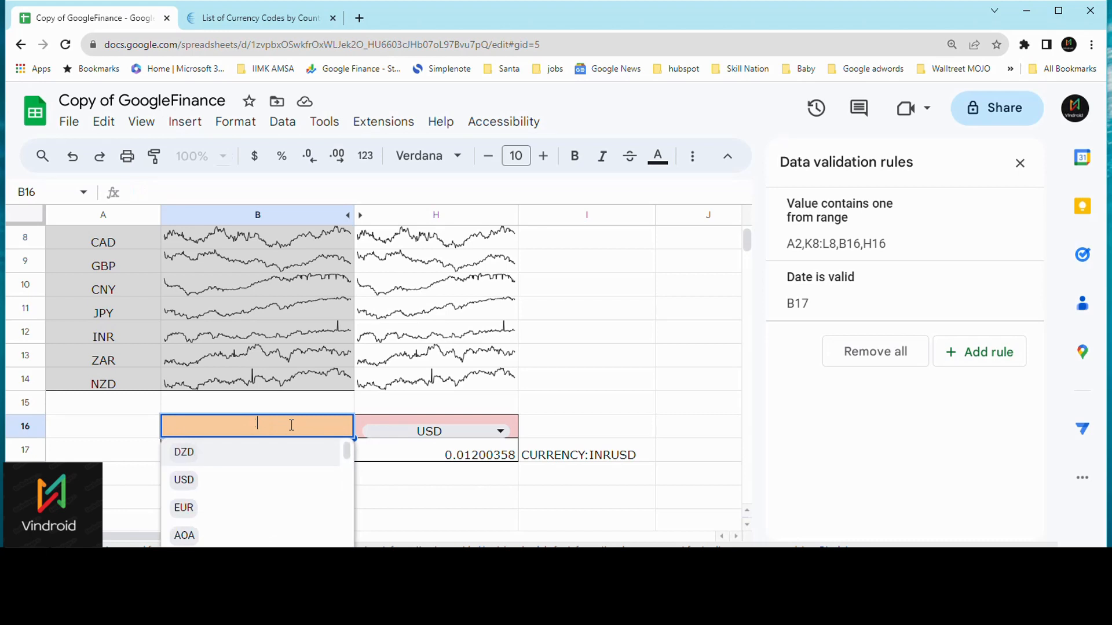
type("UD")
key("BackSpace")
type("S")
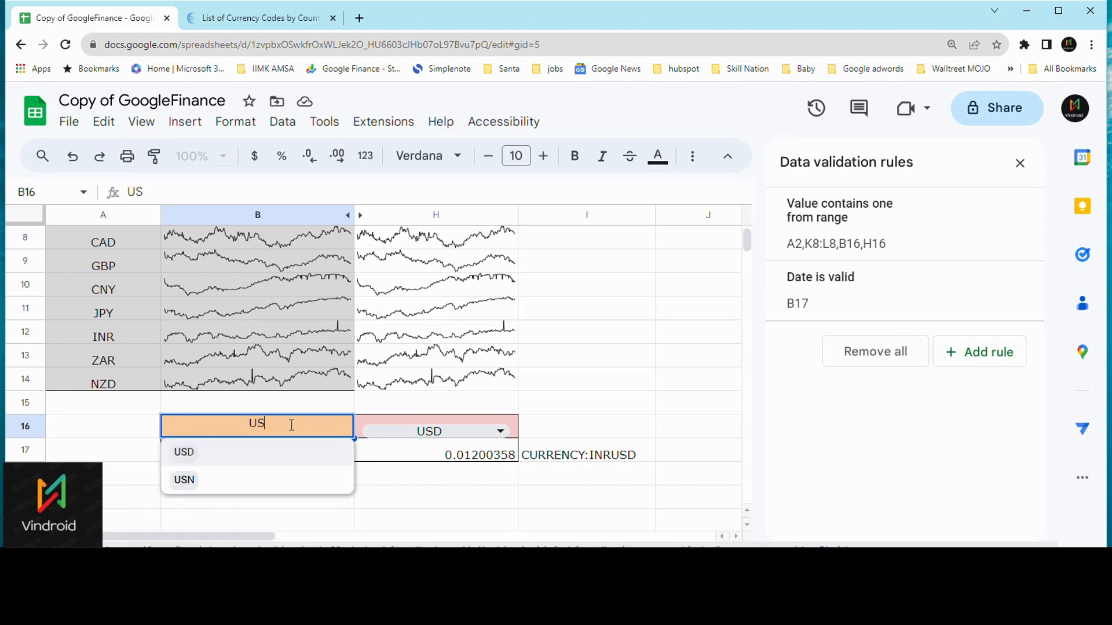
type("D")
left_click(287, 458)
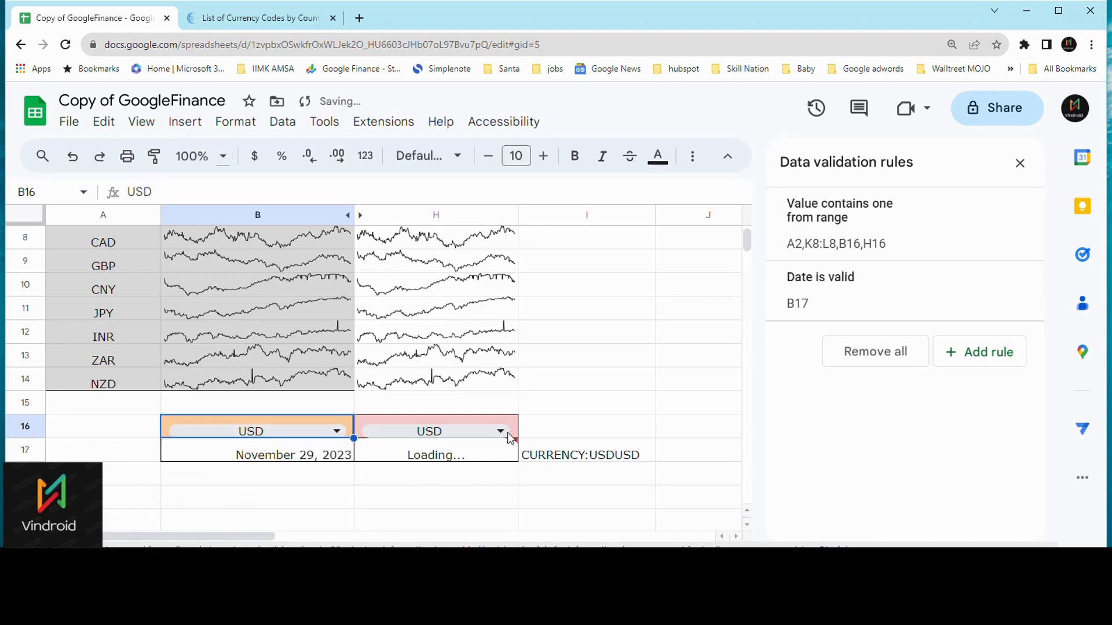
Set the target currency in H16 to INR
left_click(507, 434)
type("US")
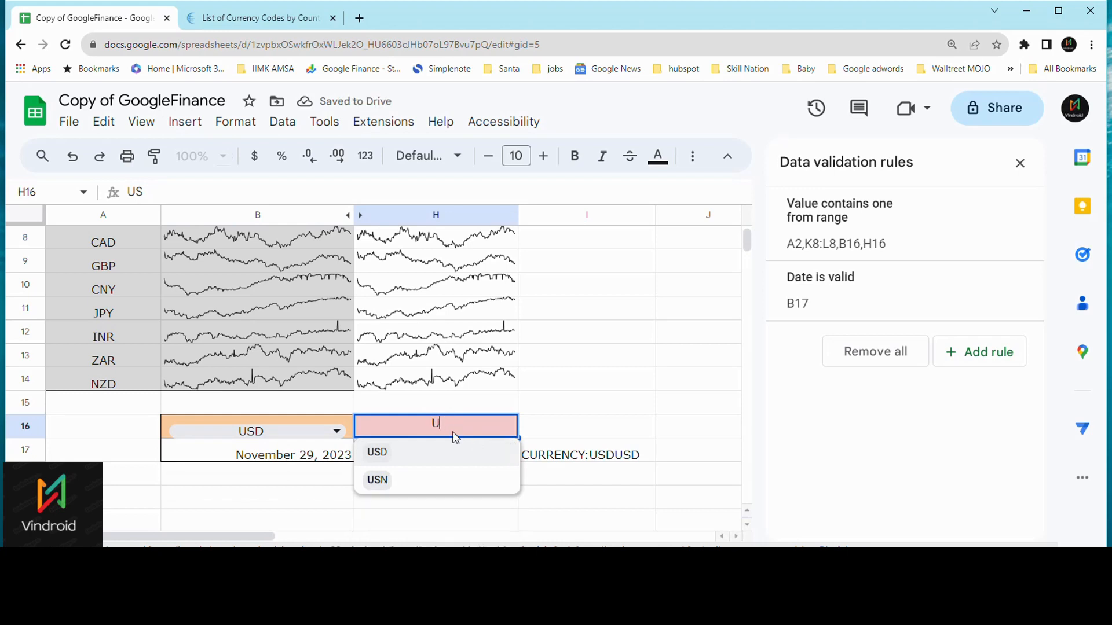
key("BackSpace")
type("INR")
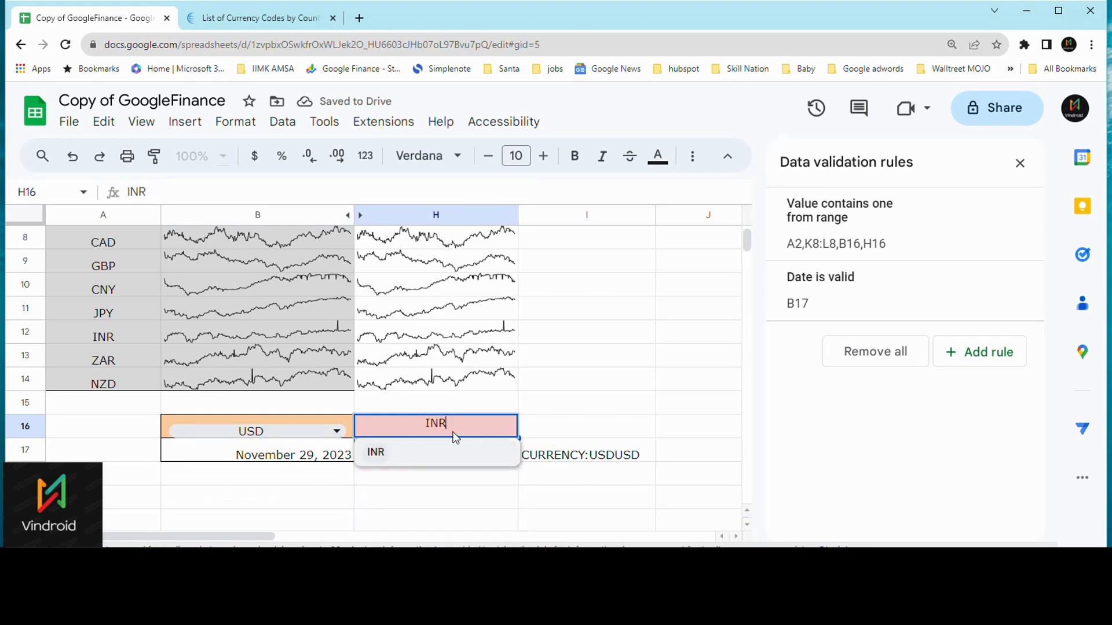
left_click(446, 452)
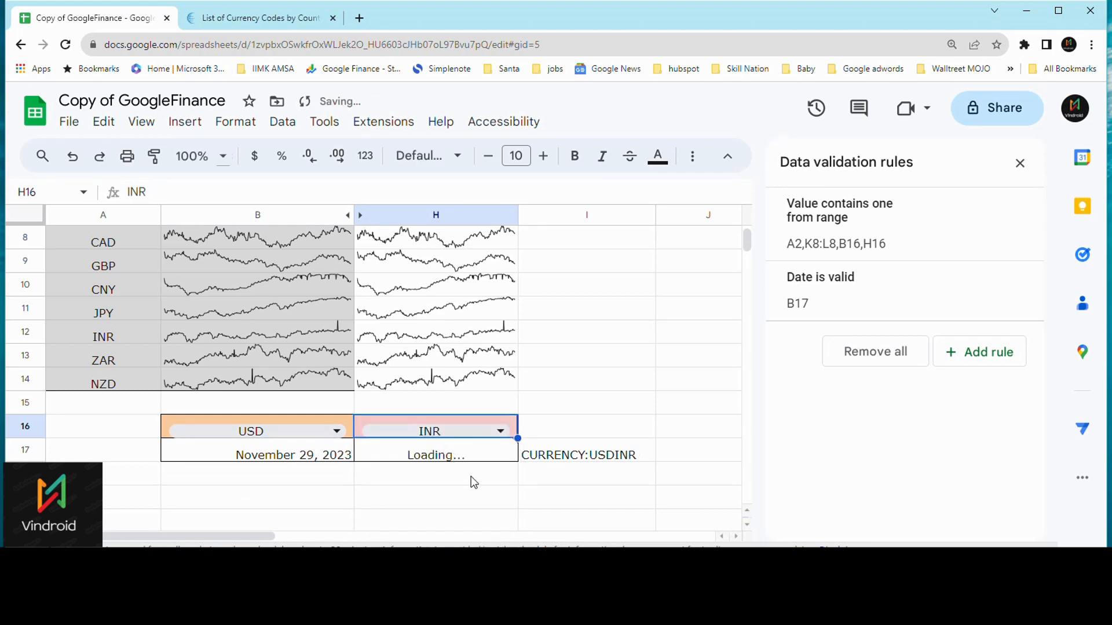
Set the lookup date in B17 to October 31, 2022
double_click(324, 457)
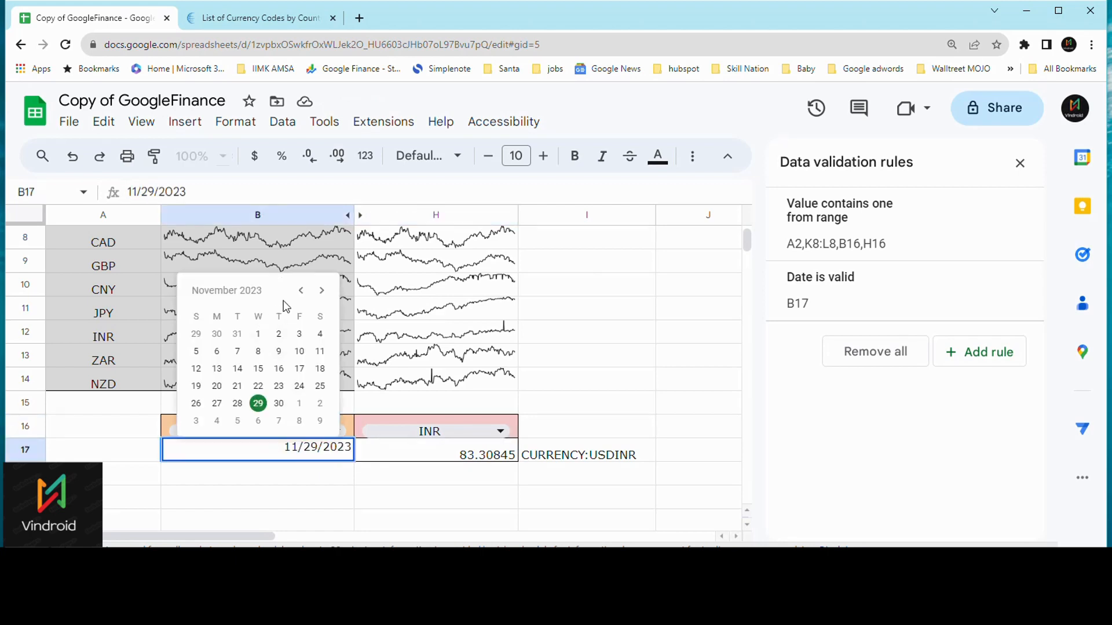
left_click(300, 290)
left_click(299, 290)
left_click(299, 291)
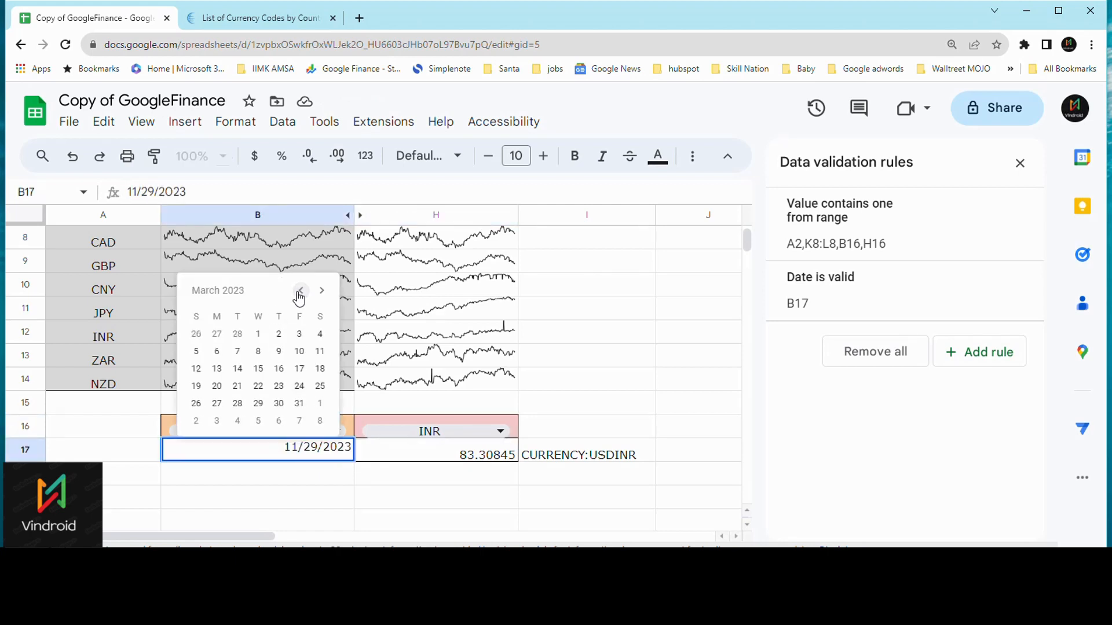
left_click(300, 291)
left_click(299, 291)
left_click(299, 291)
left_click(300, 290)
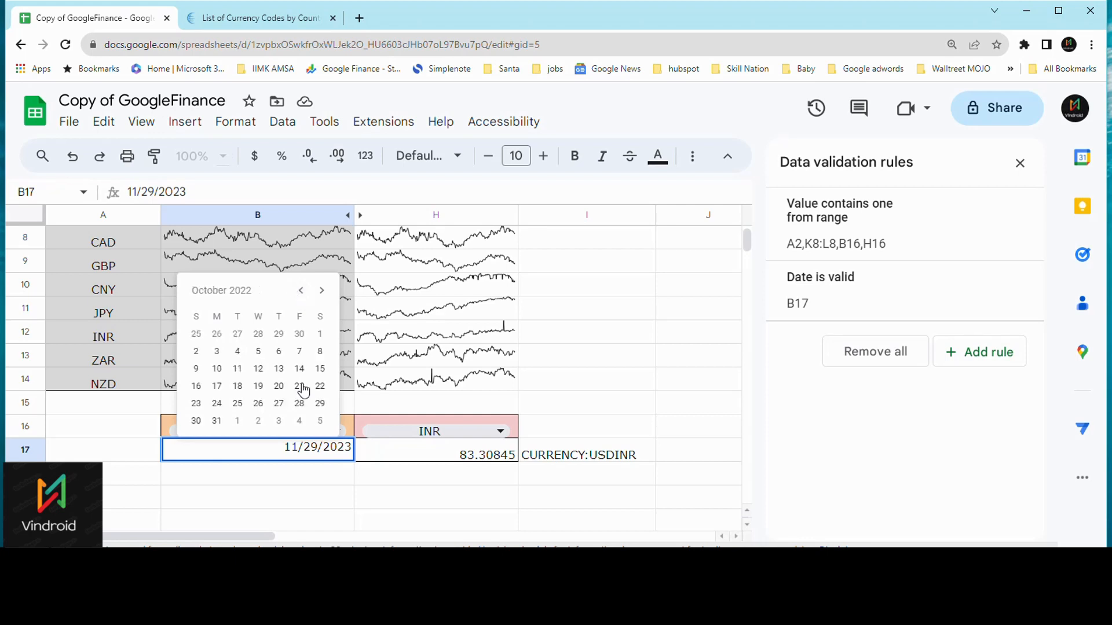
left_click(217, 420)
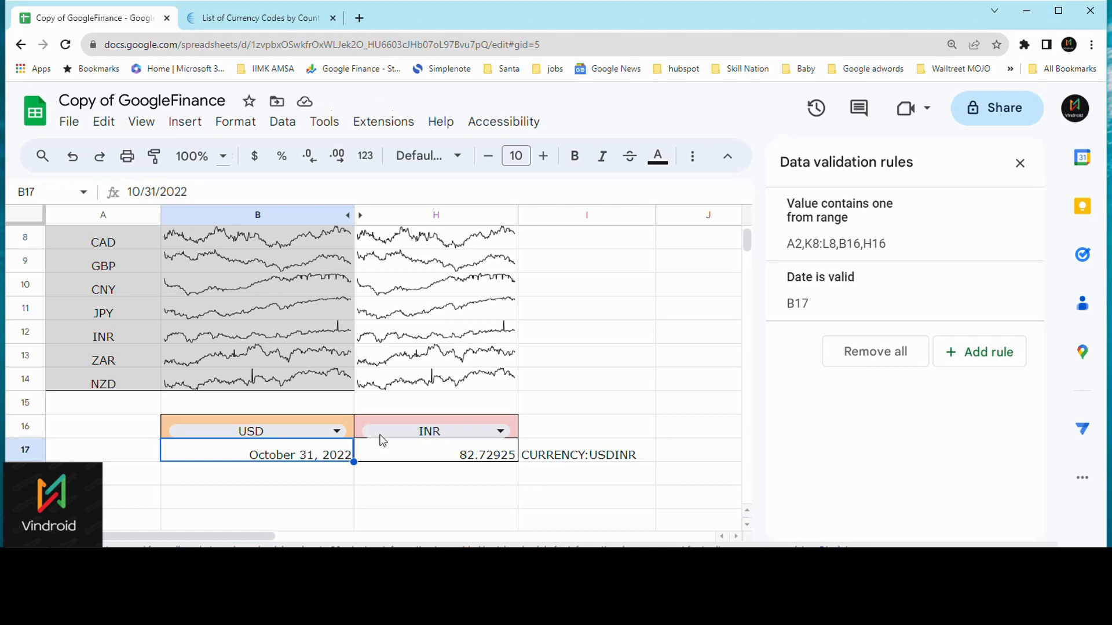
Examine the XLOOKUP formulas in K7 and L7 that give the currency names above the converter's code cells K8 and L8
scroll(385, 432, "up", 3)
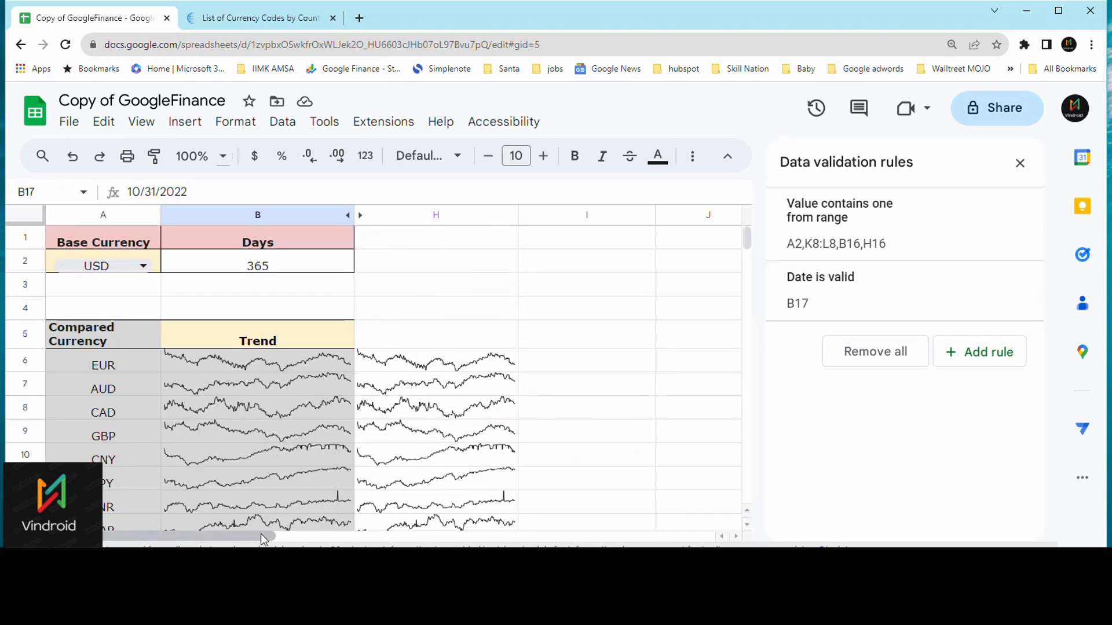
left_click_drag(285, 534, 484, 532)
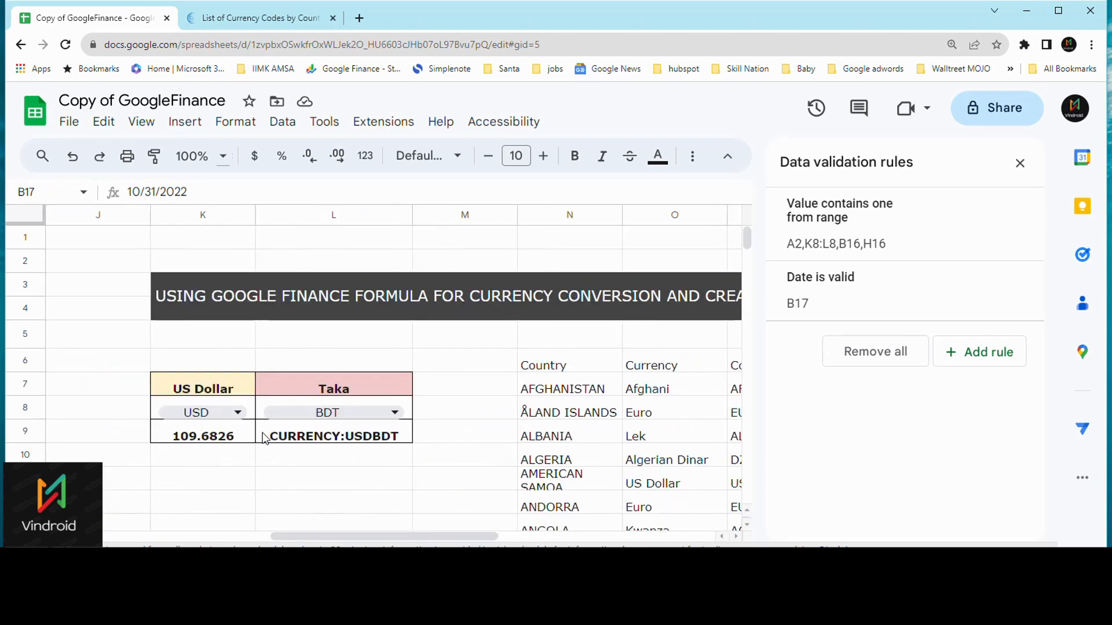
scroll(280, 447, "down", 1)
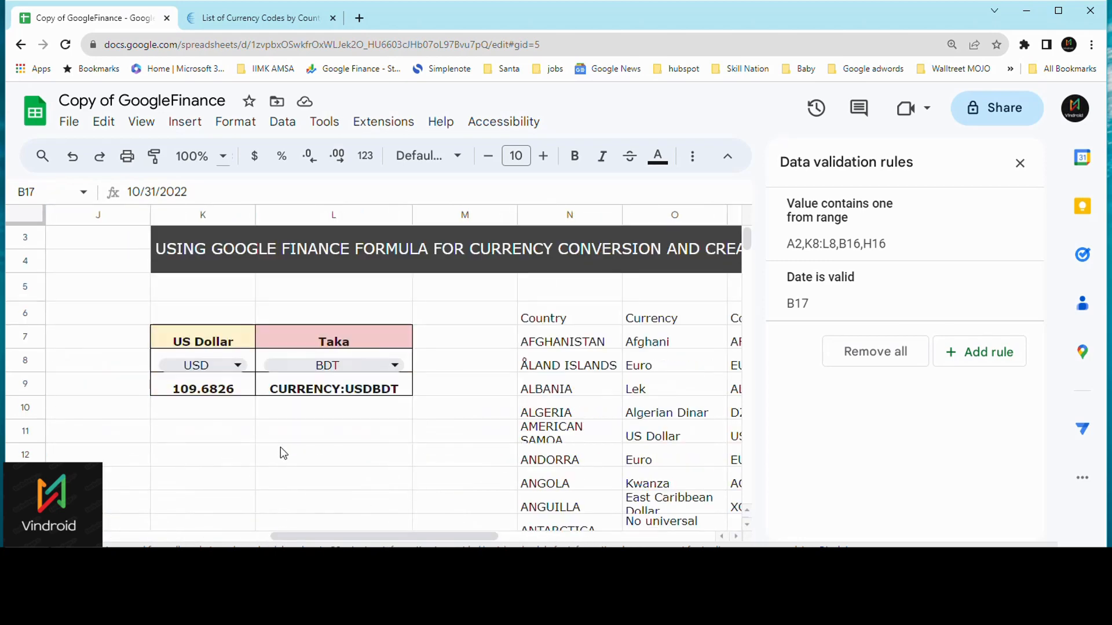
left_click(216, 347)
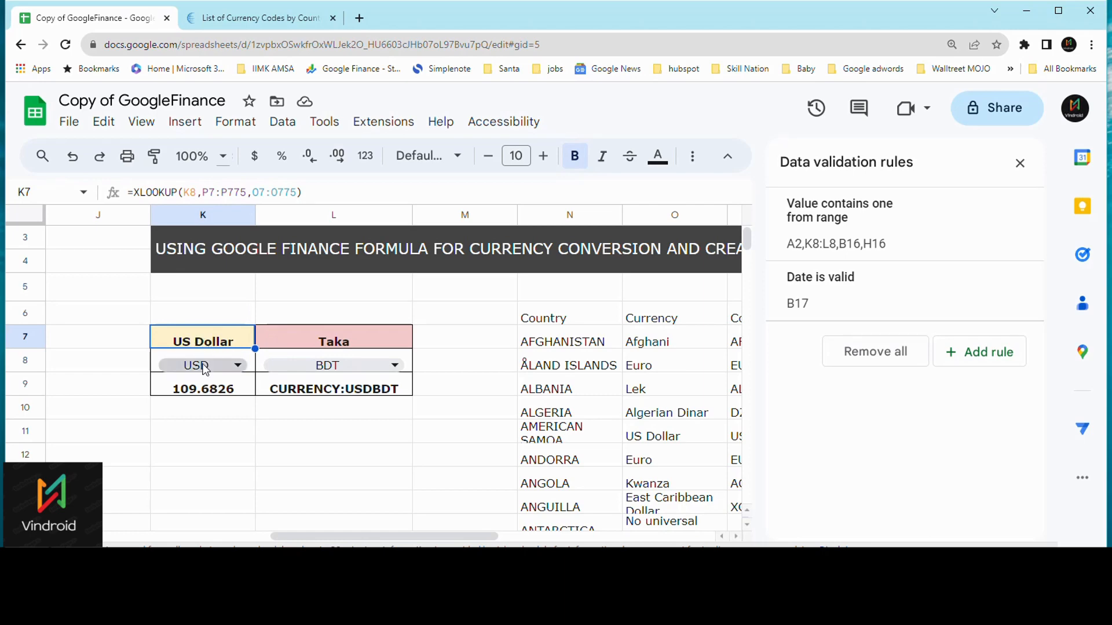
left_click(314, 342)
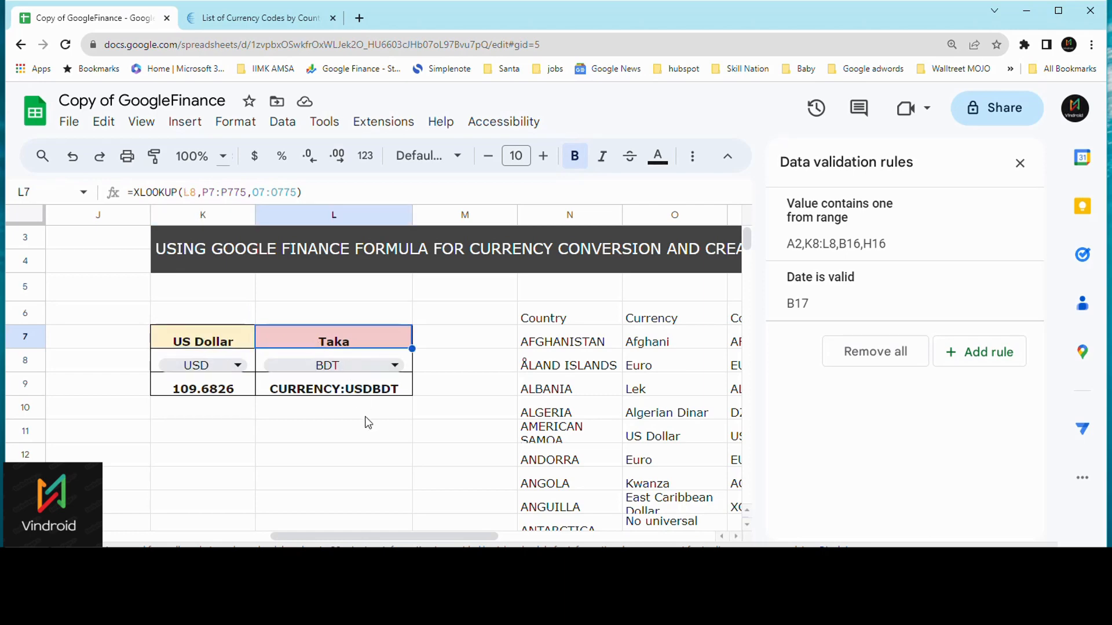
left_click(230, 340)
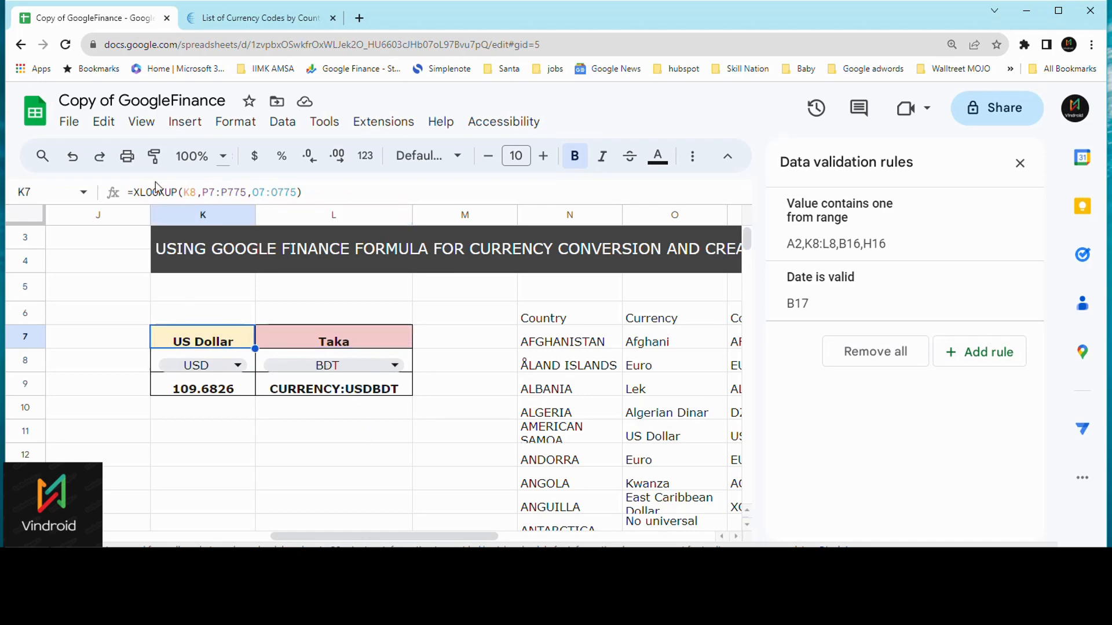
left_click(322, 340)
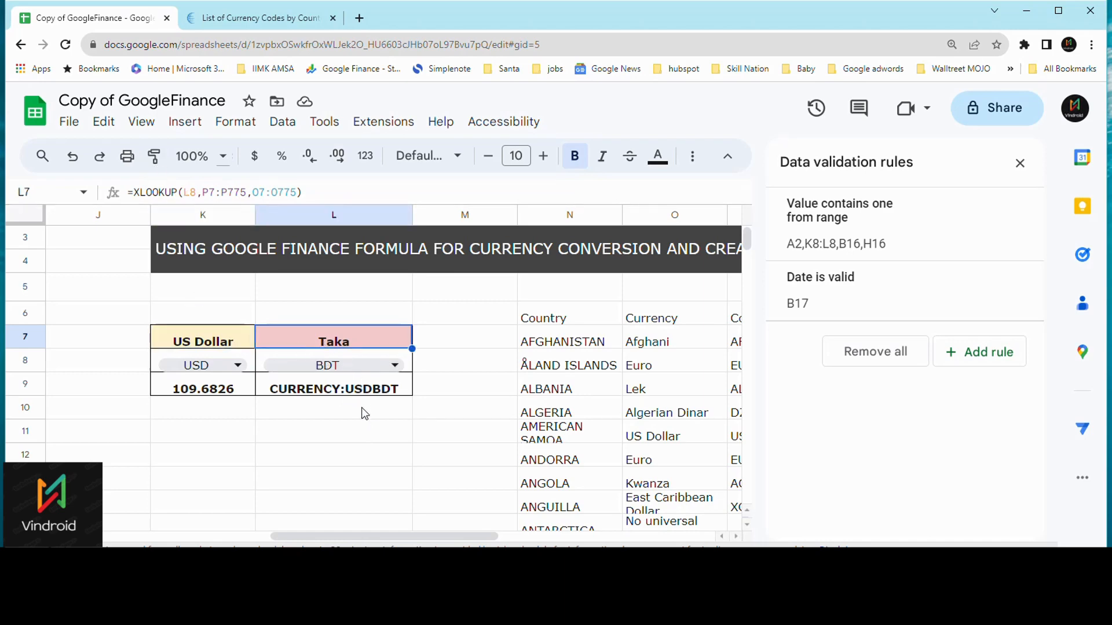
double_click(236, 341)
left_click(283, 453)
left_click(243, 343)
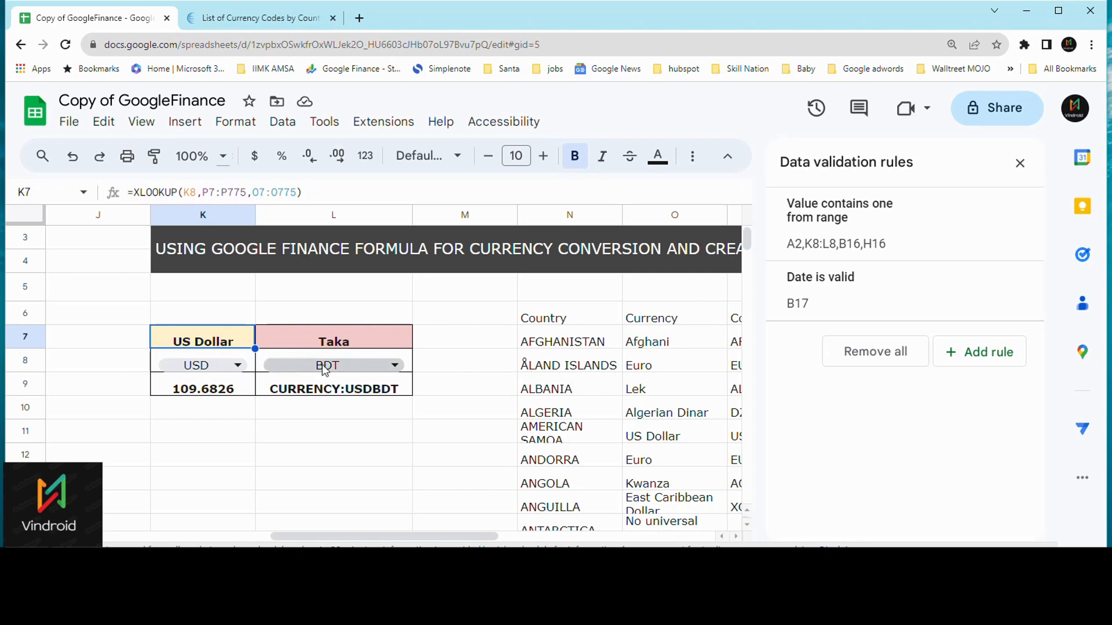
Set the converter's target currency in L8 to AOA and check the currency name formula in L7
left_click(393, 366)
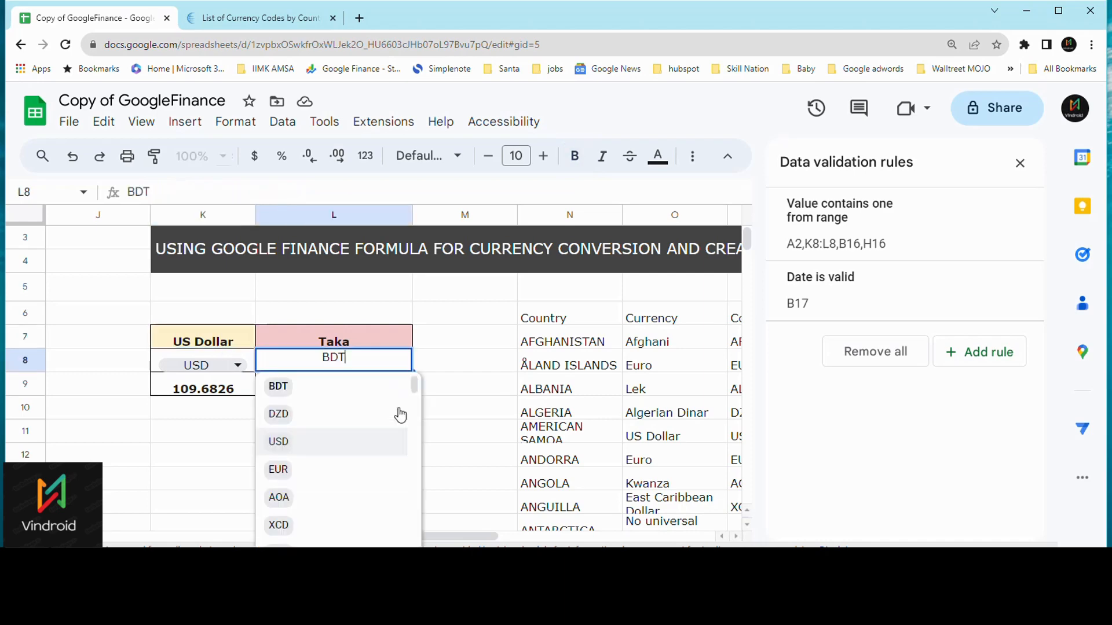
left_click(309, 499)
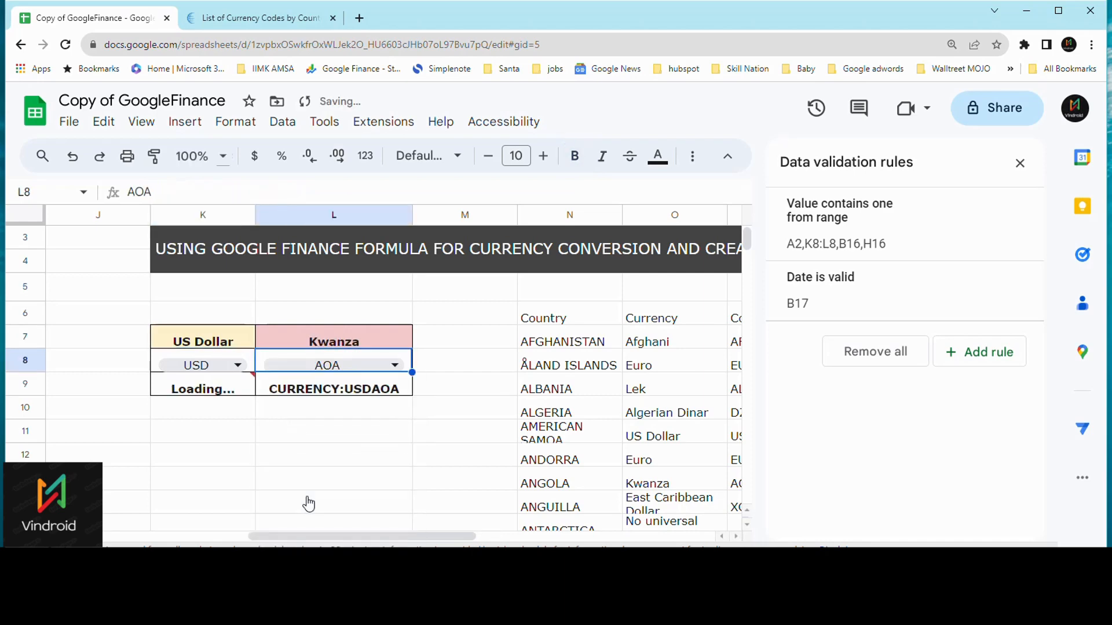
left_click(376, 343)
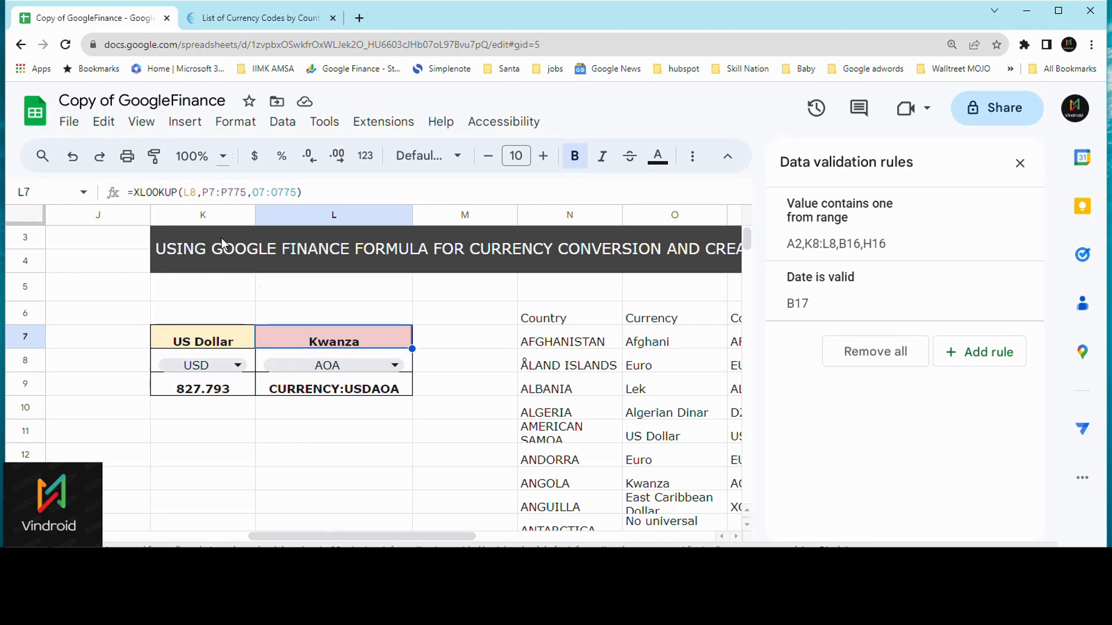
Examine the XLOOKUP formula in L7, matching its search key L8, lookup range P7:P775 and result range O7:O775 to the currency table
left_click(187, 191)
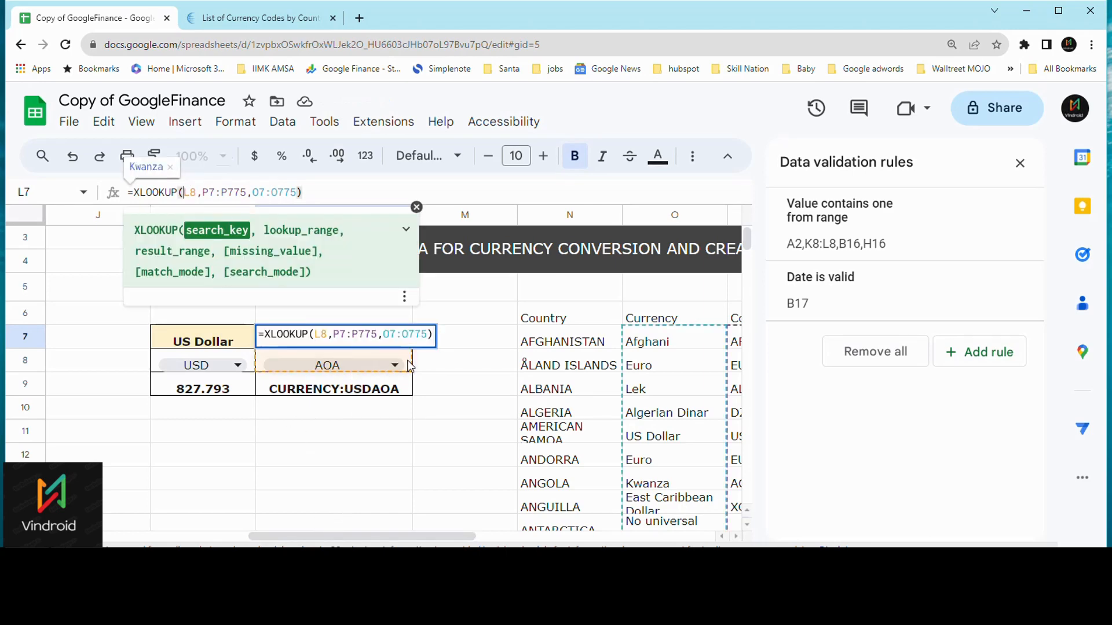
key("Escape")
double_click(353, 336)
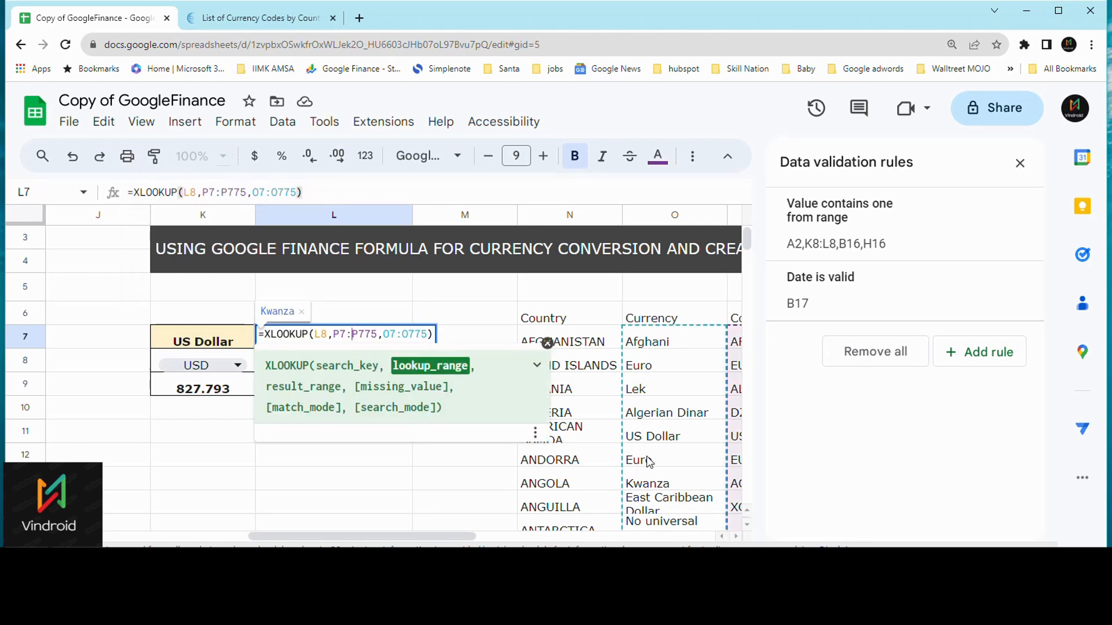
left_click_drag(468, 534, 572, 541)
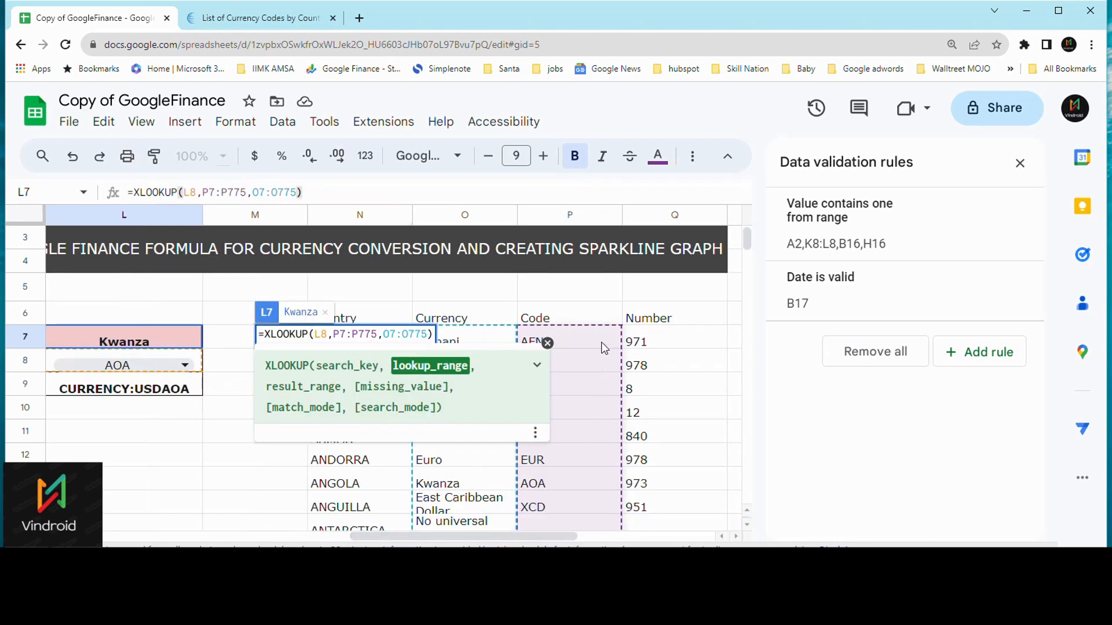
left_click(547, 347)
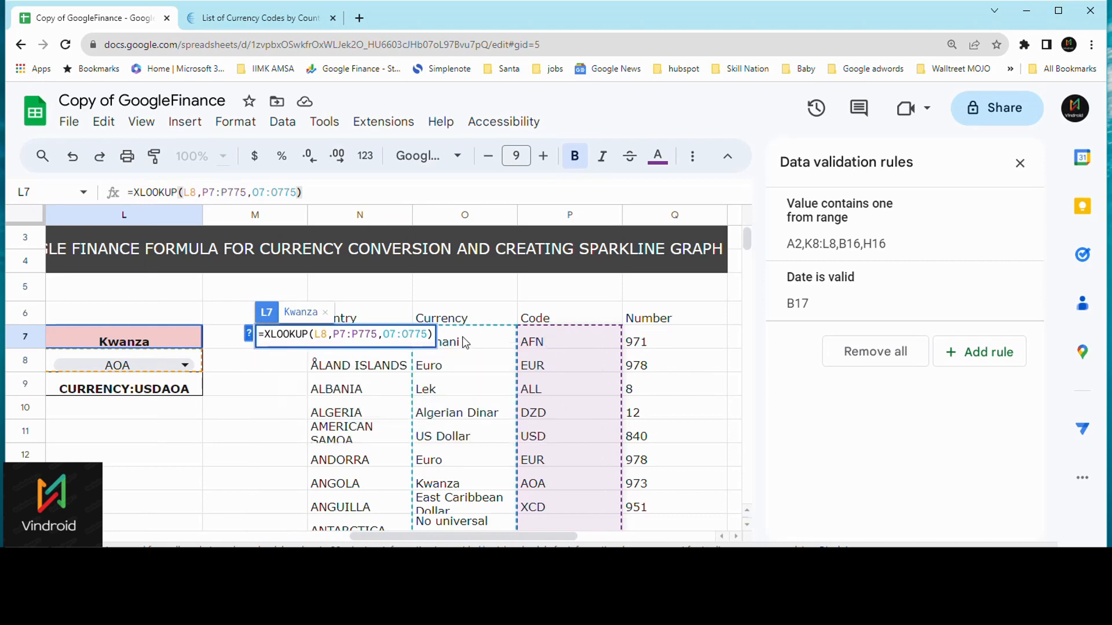
left_click(413, 334)
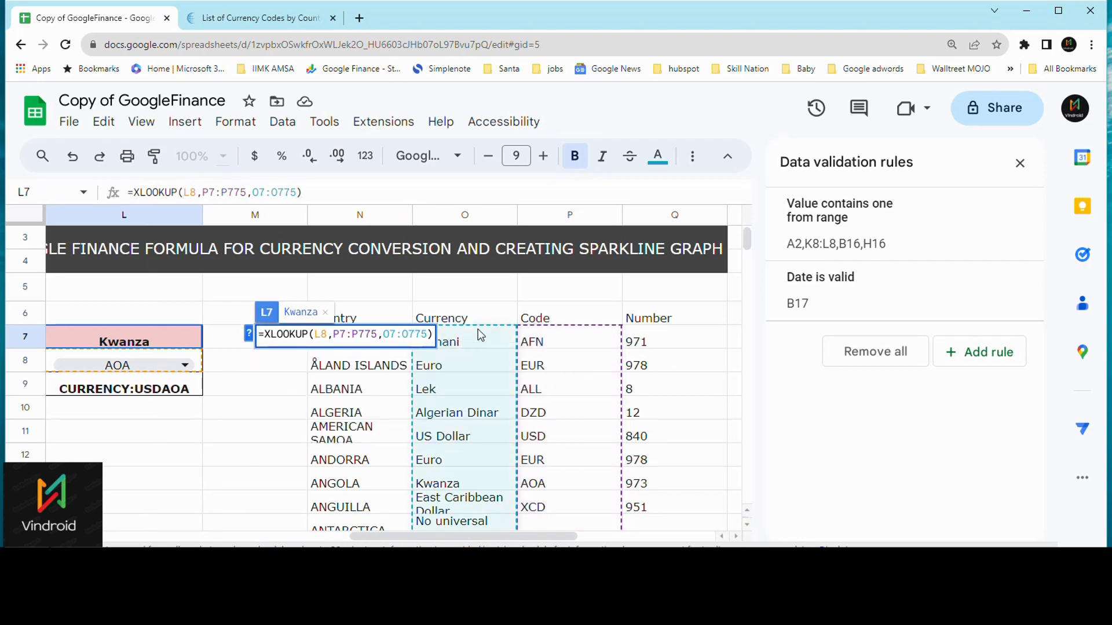
left_click(136, 192)
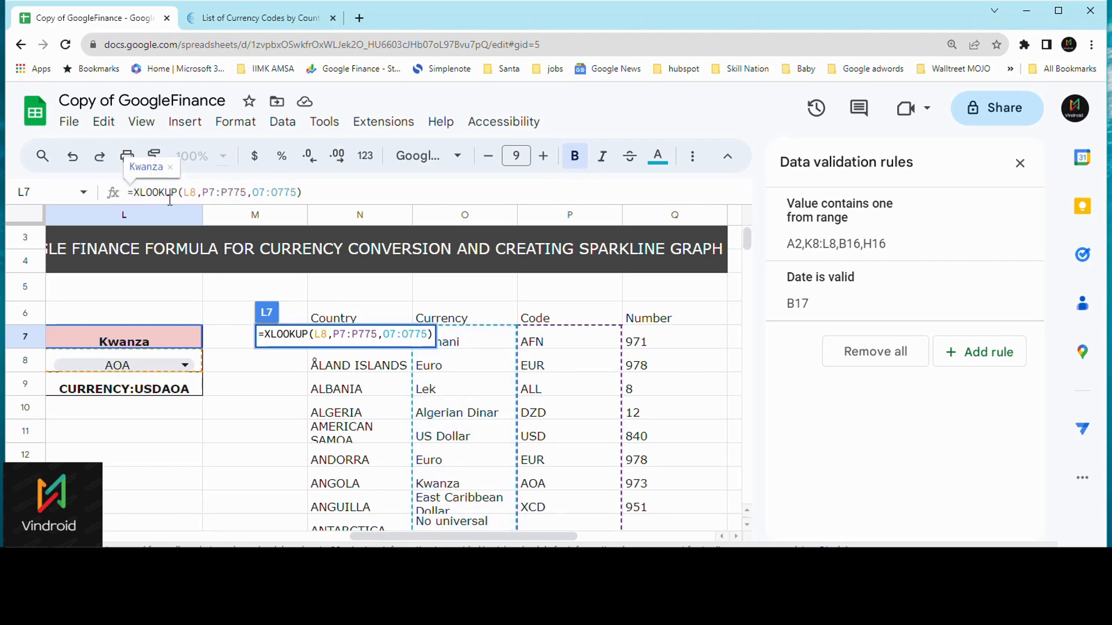
left_click(348, 195)
left_click(118, 189)
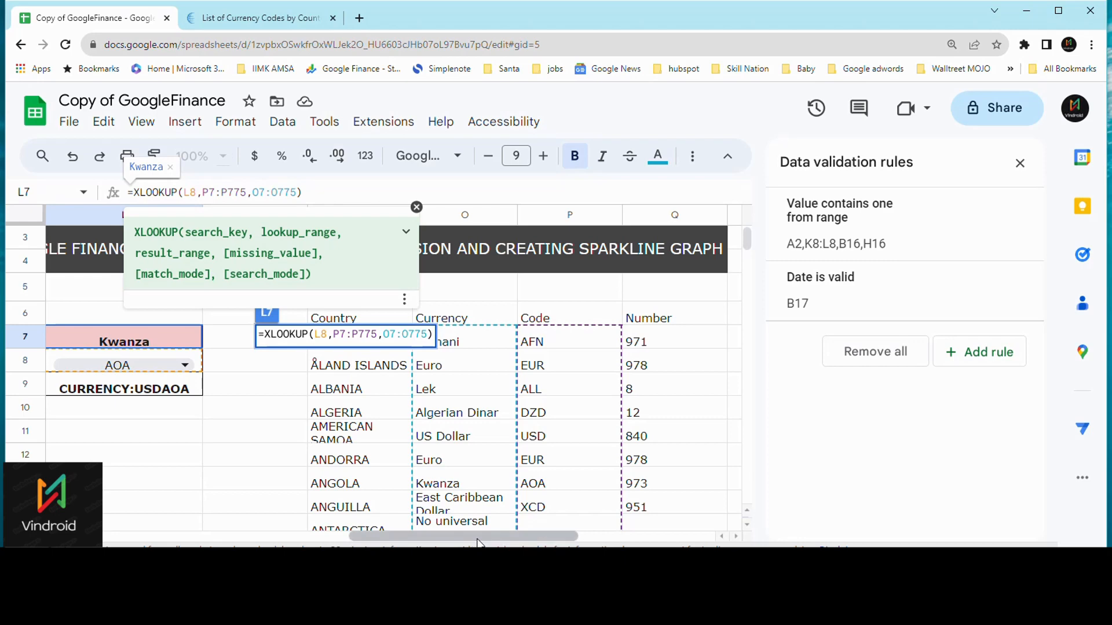
left_click_drag(472, 537, 410, 538)
double_click(372, 484)
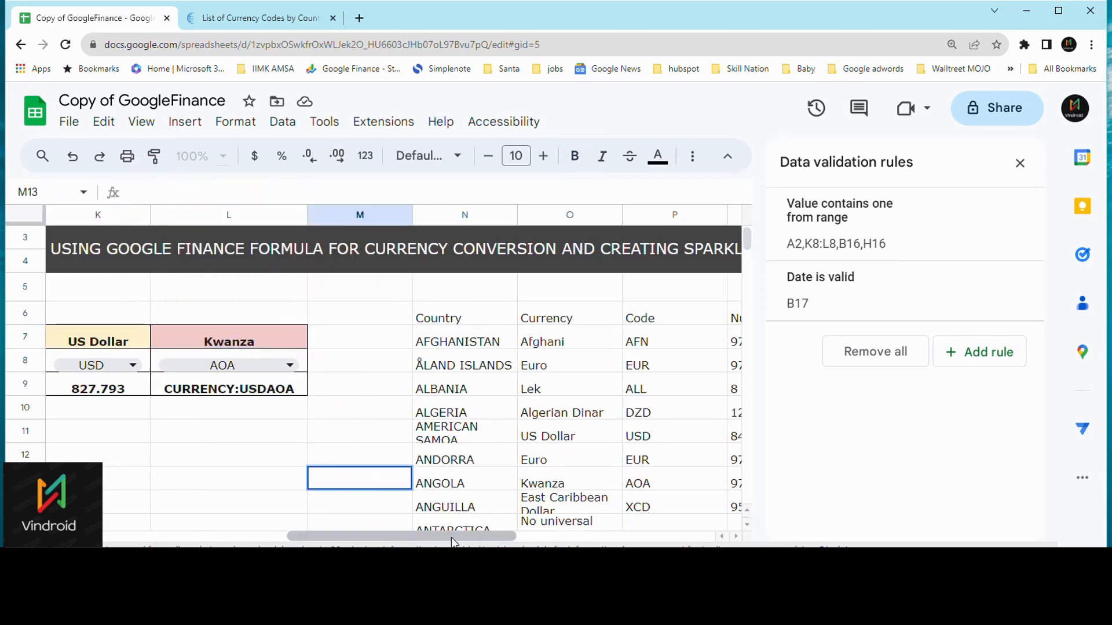
Close the data validation rules and show the converter together with the full country, currency, code and number table
left_click_drag(438, 536, 514, 536)
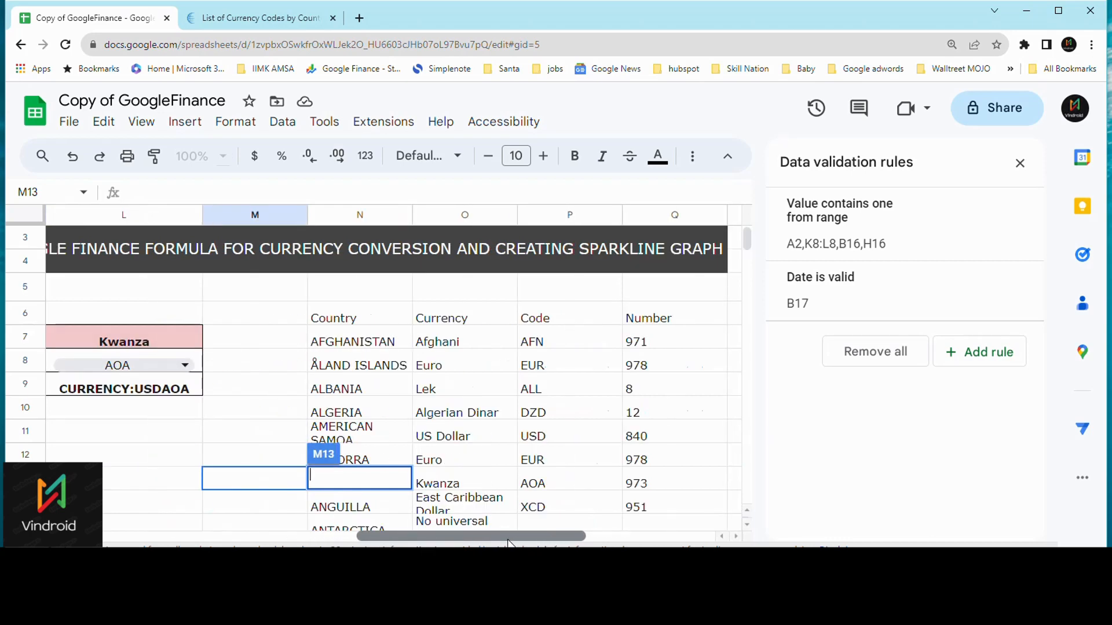
left_click(1019, 162)
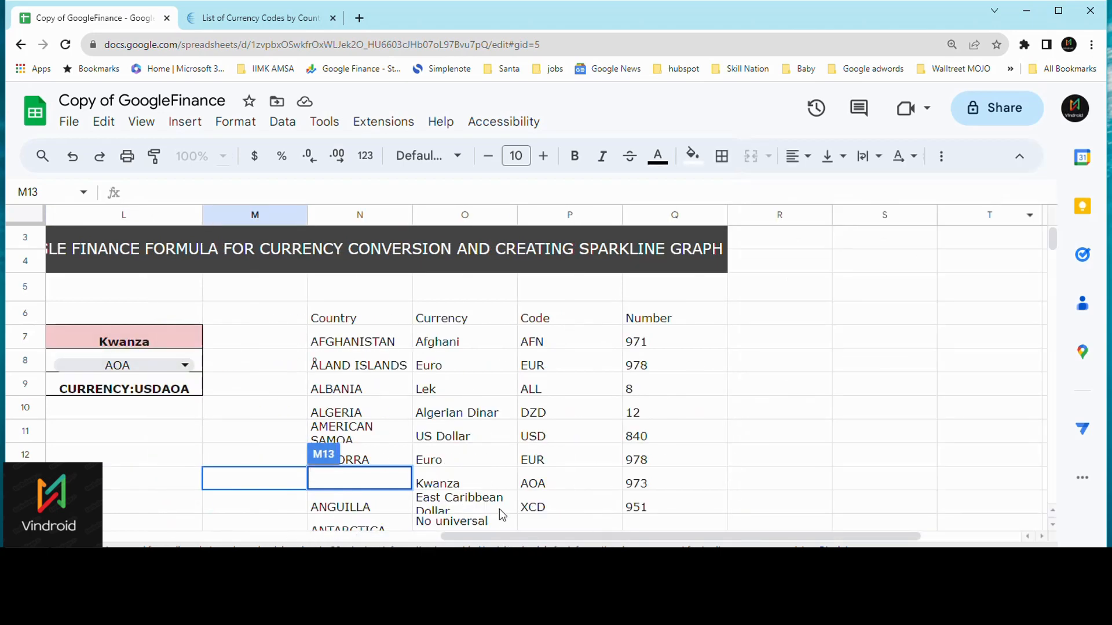
left_click_drag(506, 537, 448, 541)
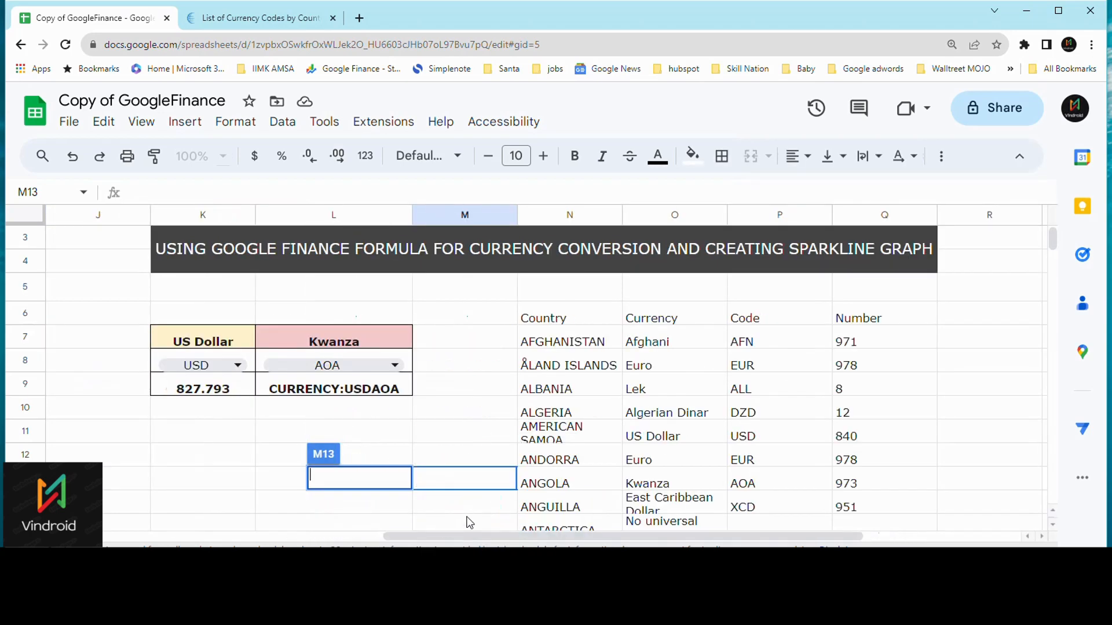
scroll(550, 414, "down", 2)
scroll(551, 418, "up", 2)
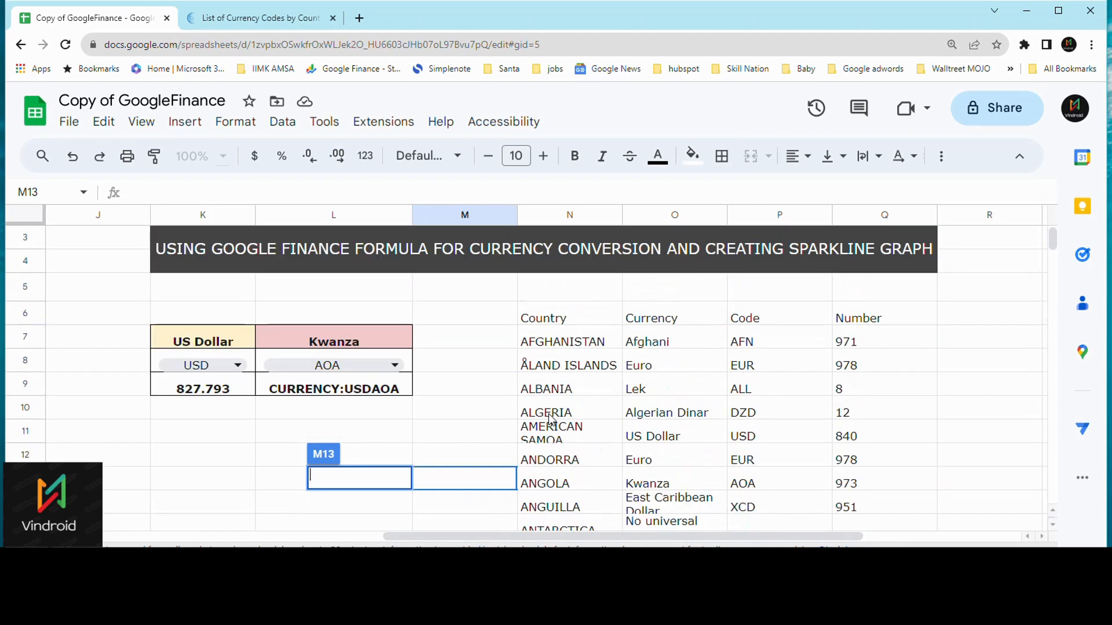